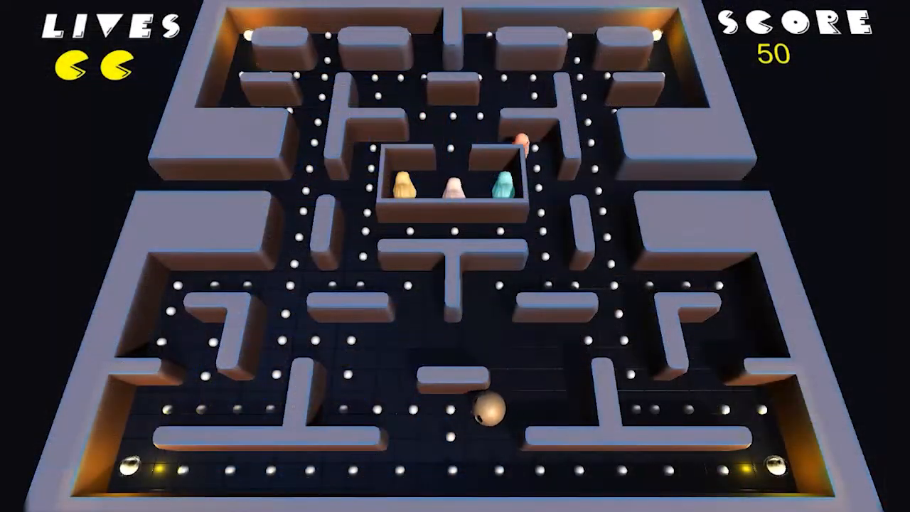
key(Down)
key(Left)
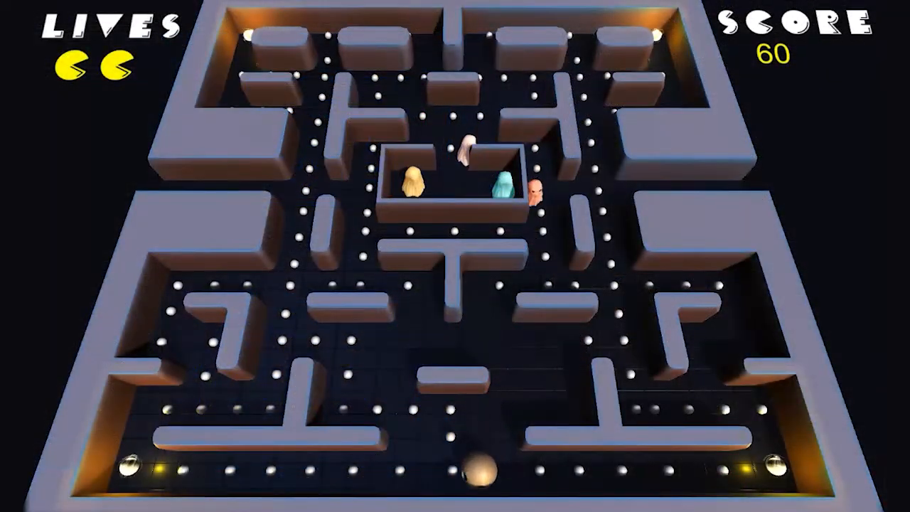
key(Right)
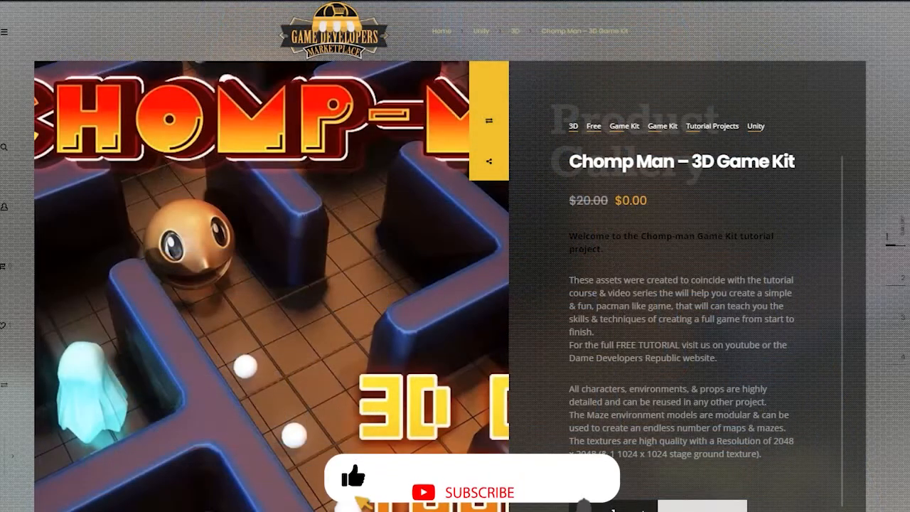
View the Chomp-Man 3D Game Kit product page on the Game Developers Marketplace site and read its description
scroll(450, 286, down, 1)
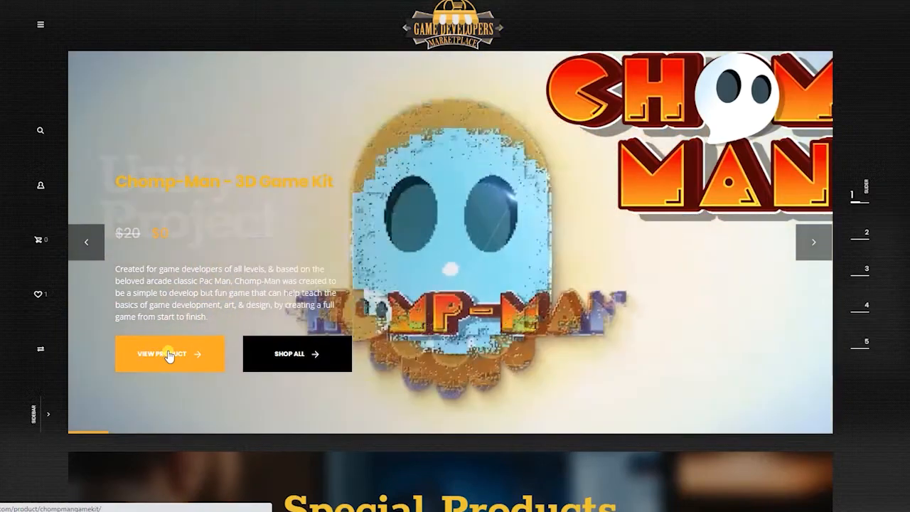
click(168, 354)
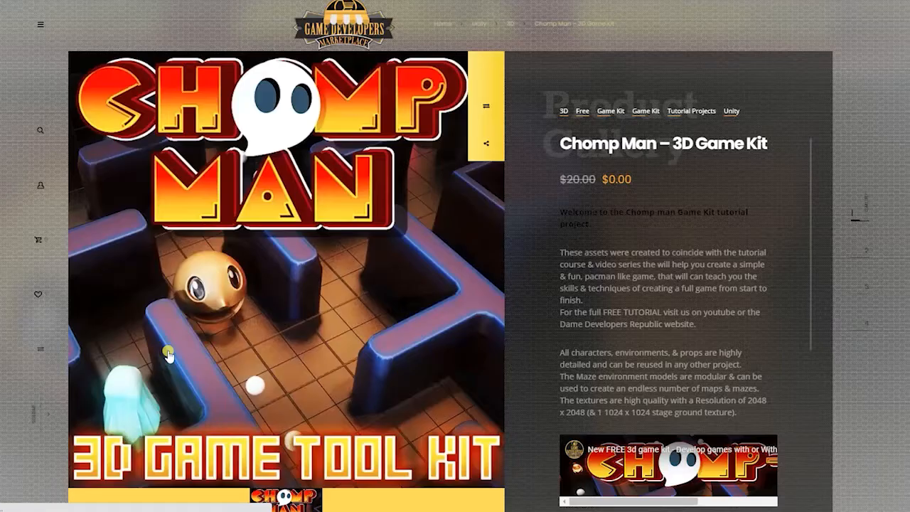
scroll(676, 351, down, 5)
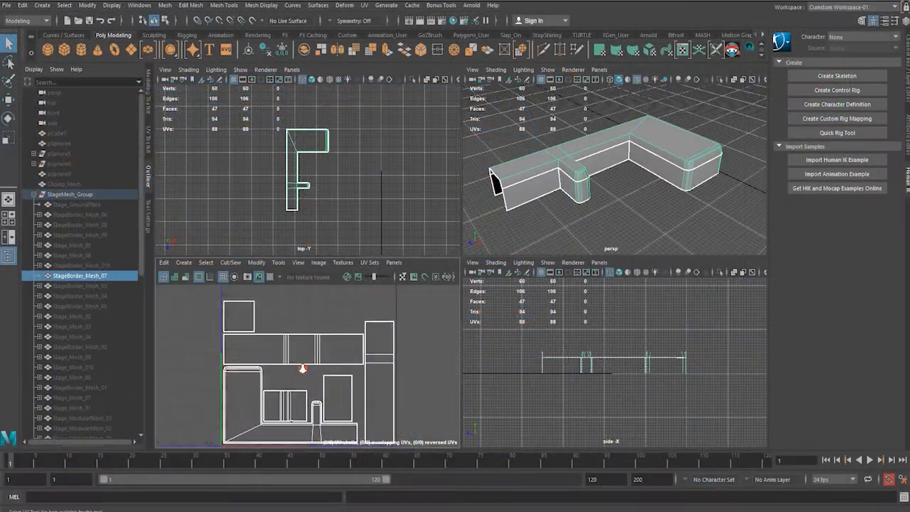
scroll(302, 365, up, 3)
scroll(311, 358, up, 2)
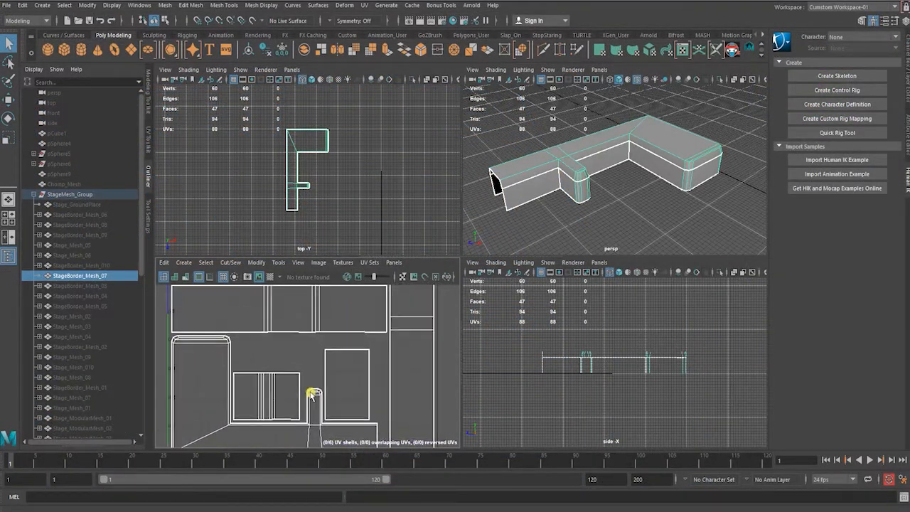
scroll(315, 360, down, 2)
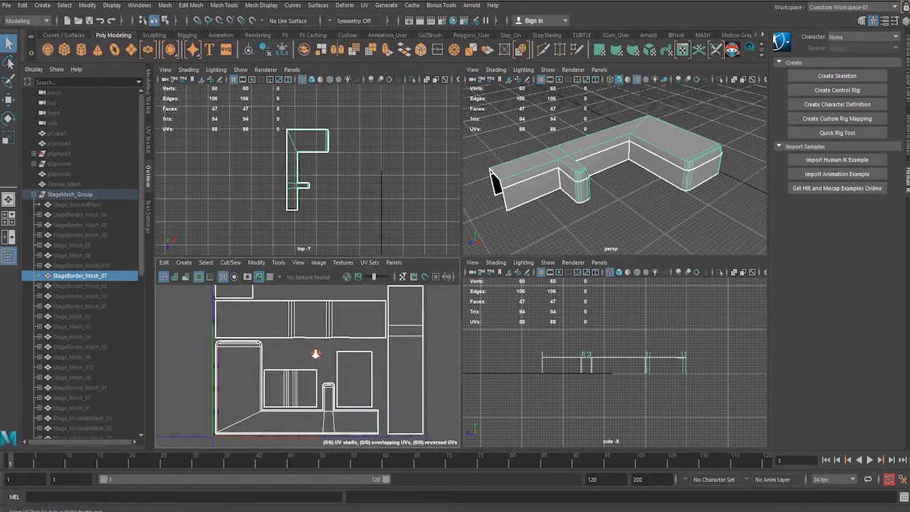
alt+middle_drag(314, 360, 317, 380)
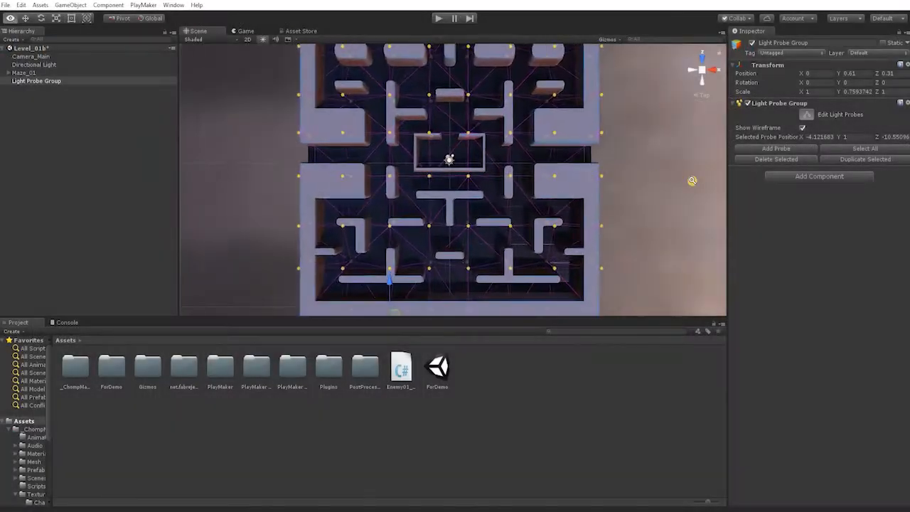
alt+drag(490, 177, 500, 221)
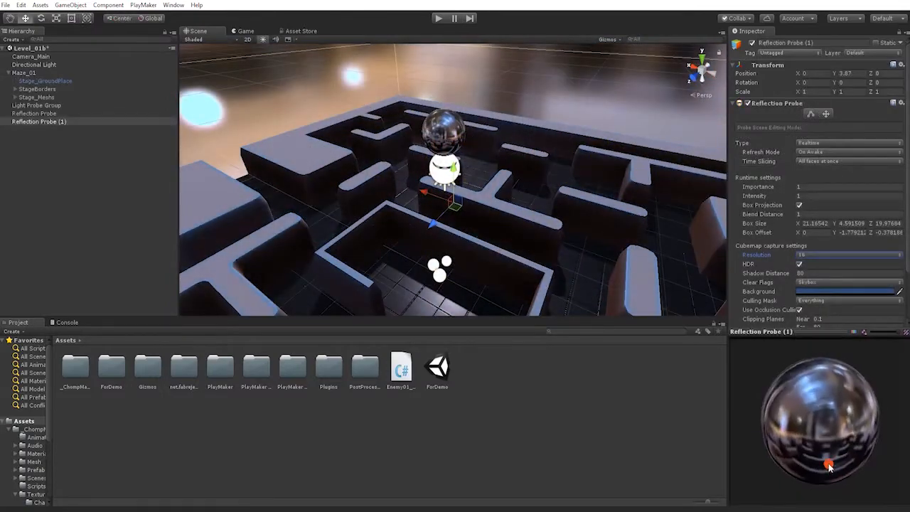
click(819, 256)
click(826, 275)
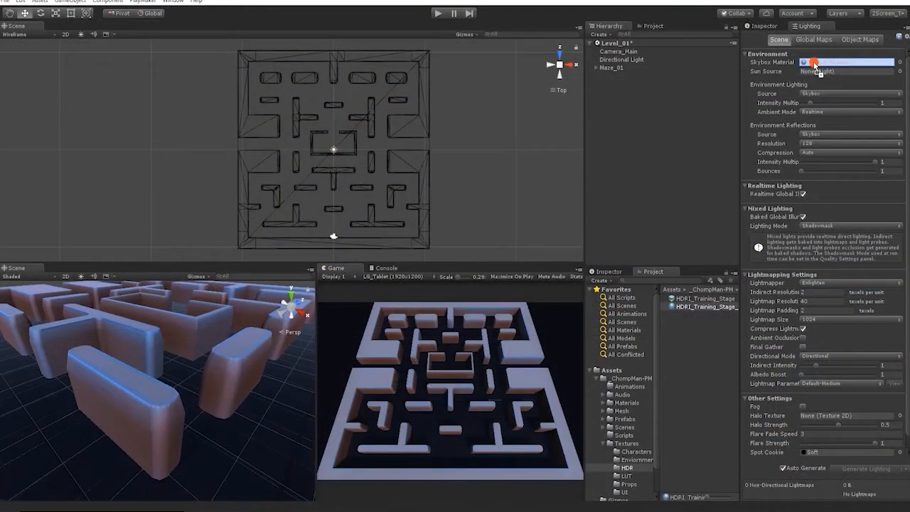
drag(815, 63, 815, 64)
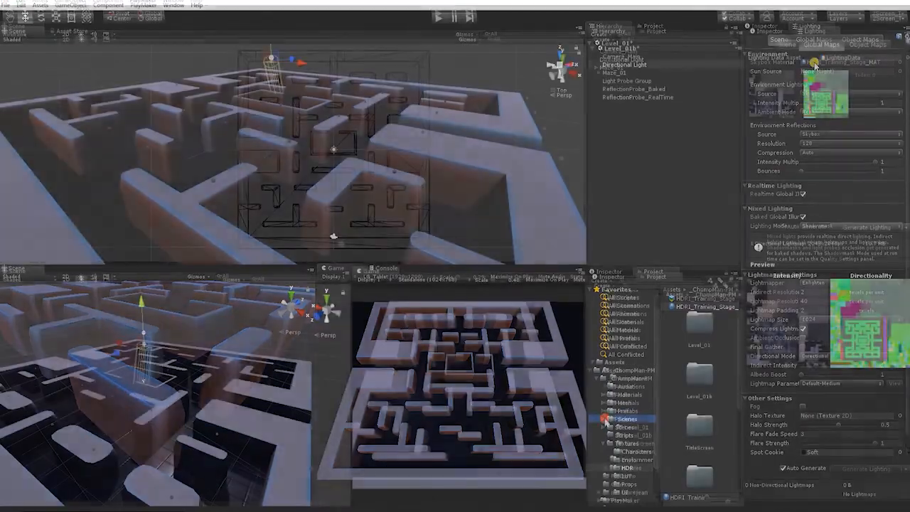
scroll(703, 391, down, 2)
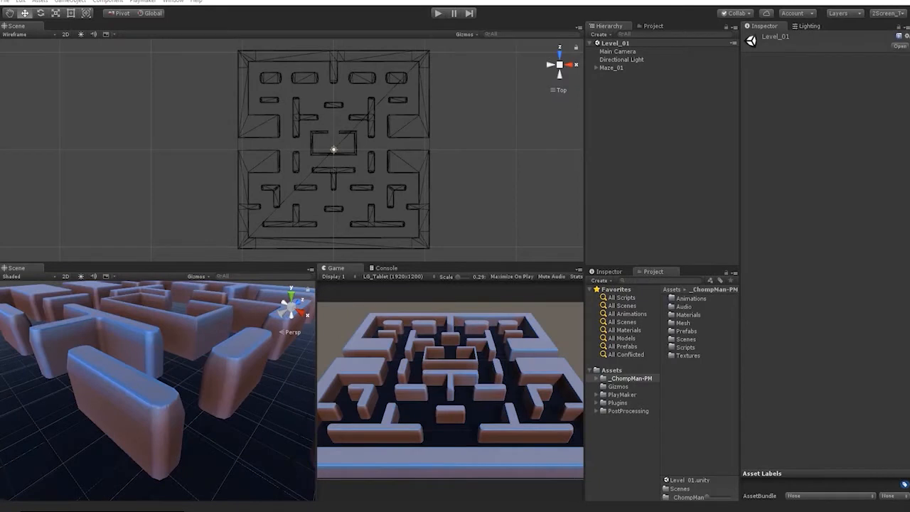
Mark the Maze_01 object as static, applying the static flags to all its child objects
click(611, 67)
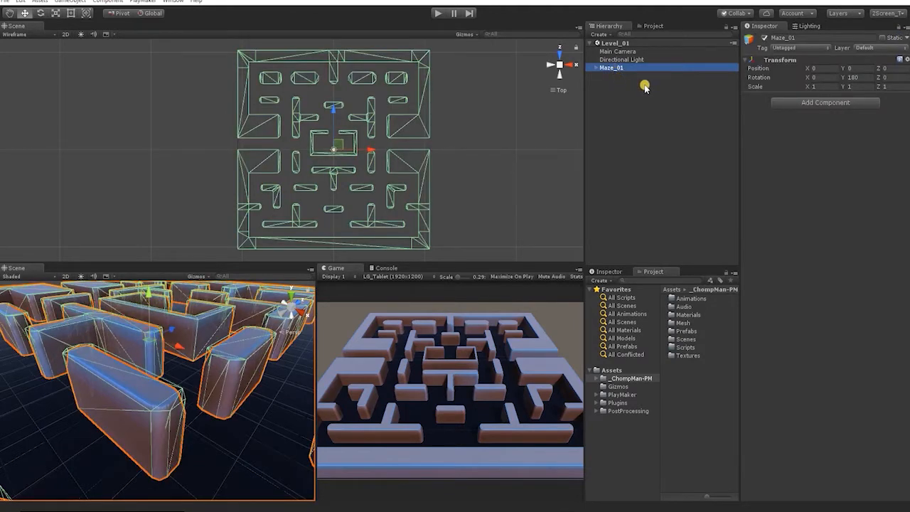
click(881, 38)
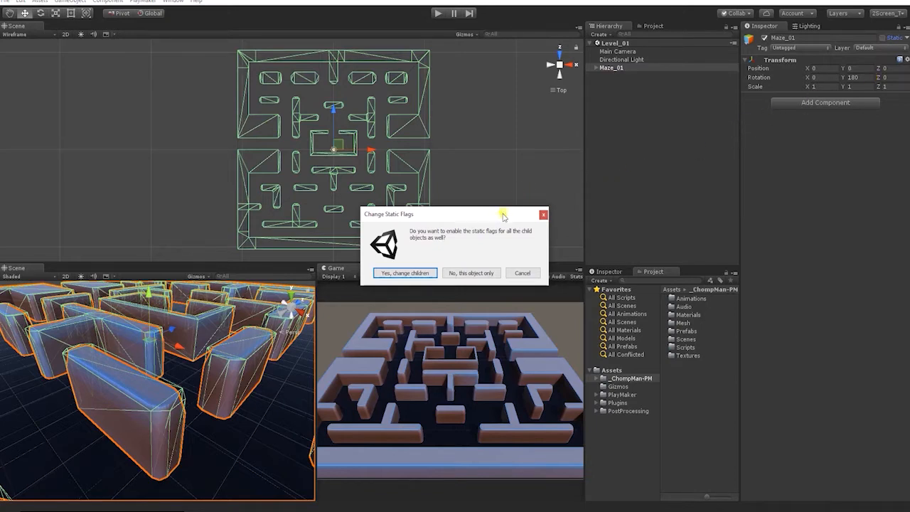
click(419, 274)
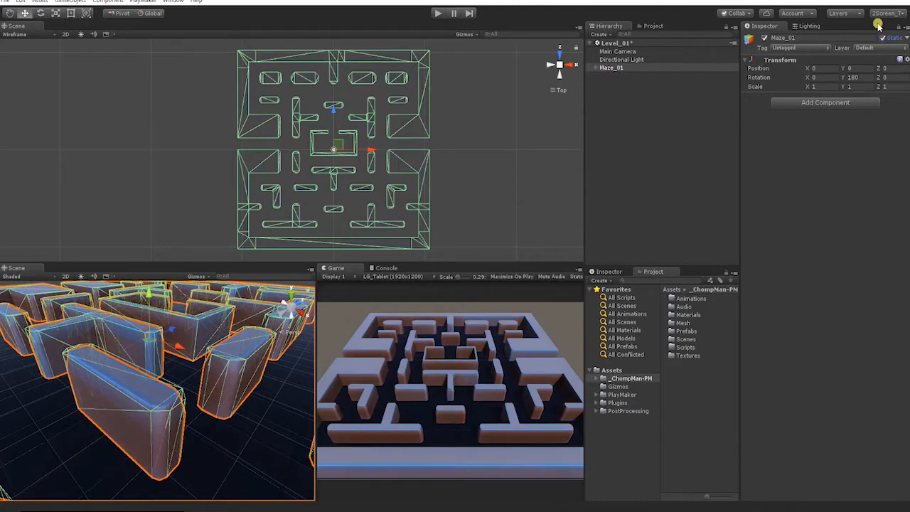
Check the static flag on Maze_01's child objects, including Stage_GroundPlace and StageBorder_Mesh_01
click(599, 68)
click(613, 75)
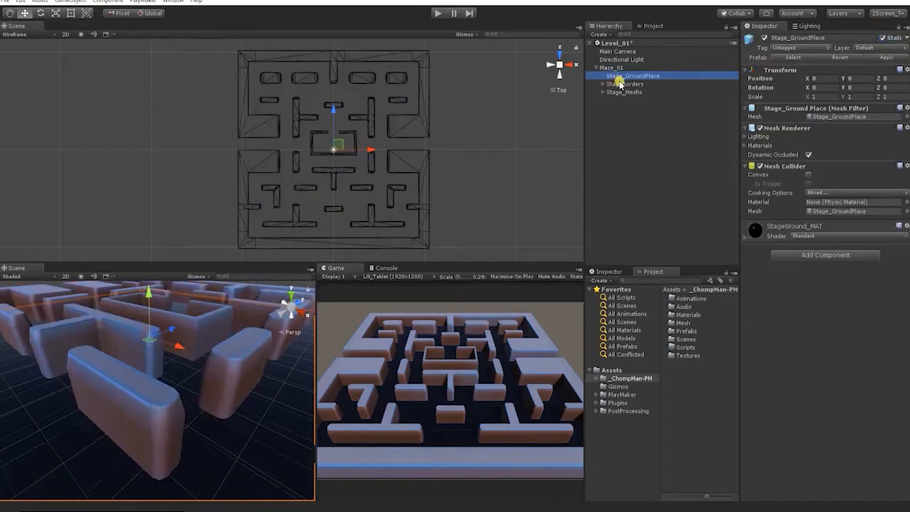
click(616, 84)
click(602, 84)
click(614, 92)
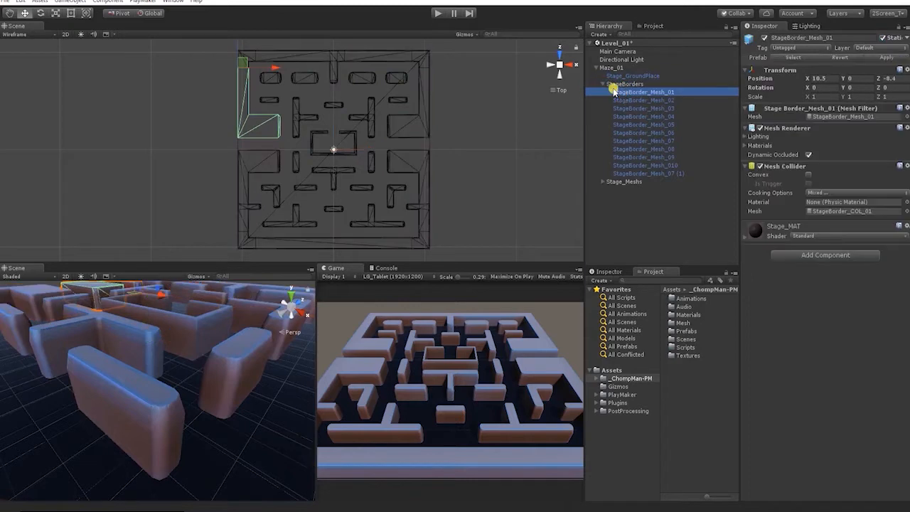
click(596, 68)
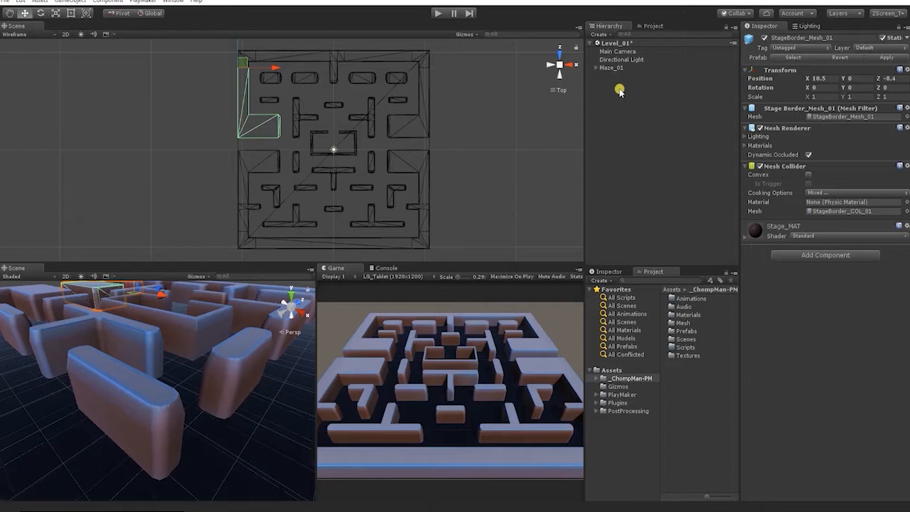
Rename the Main Camera object as Camera_Main
click(613, 51)
click(786, 37)
text(Camera)
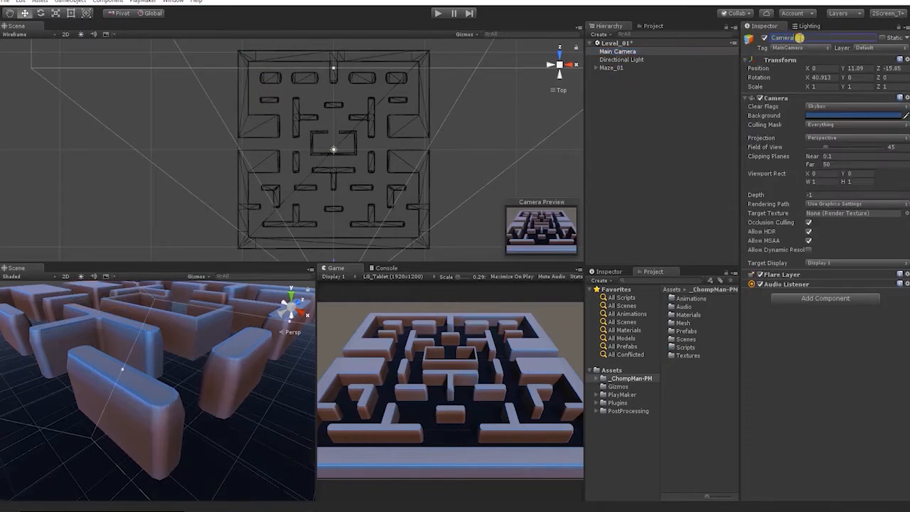
key(Return)
Set Camera_Main's rendering path to Deferred and disable Allow MSAA
click(811, 204)
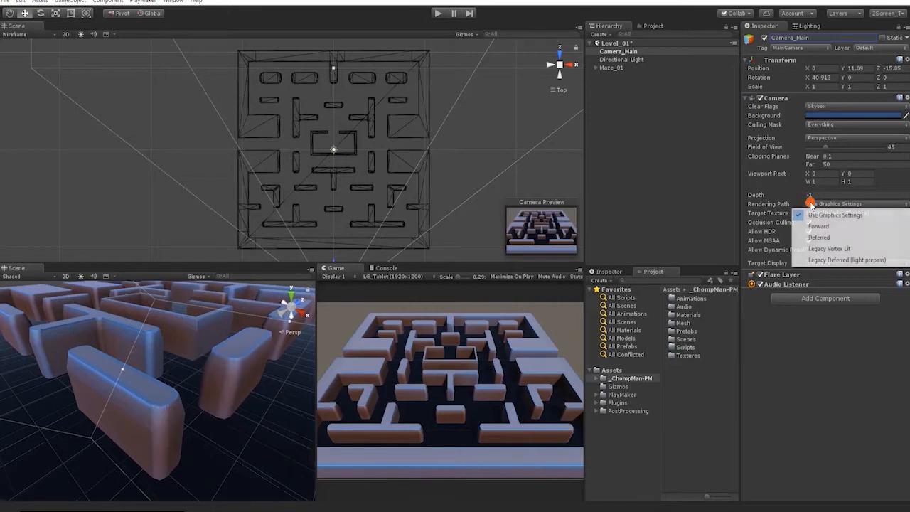
click(816, 237)
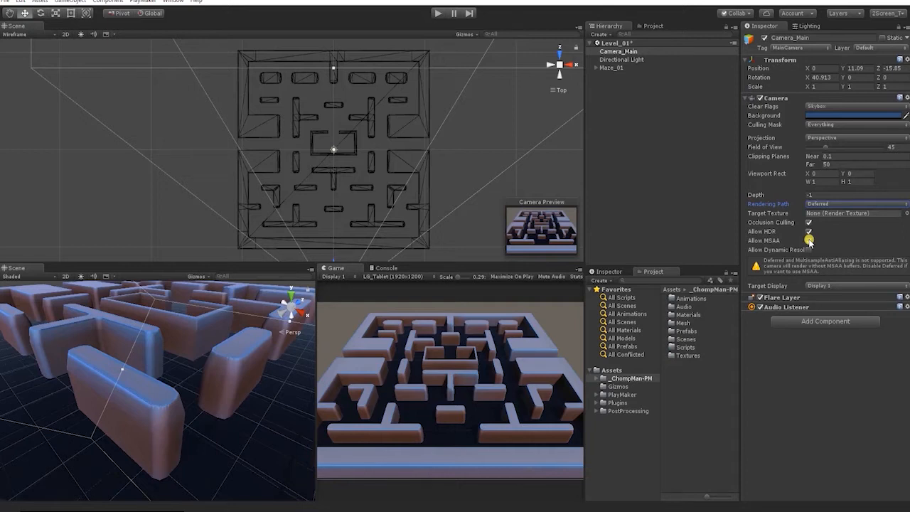
click(808, 240)
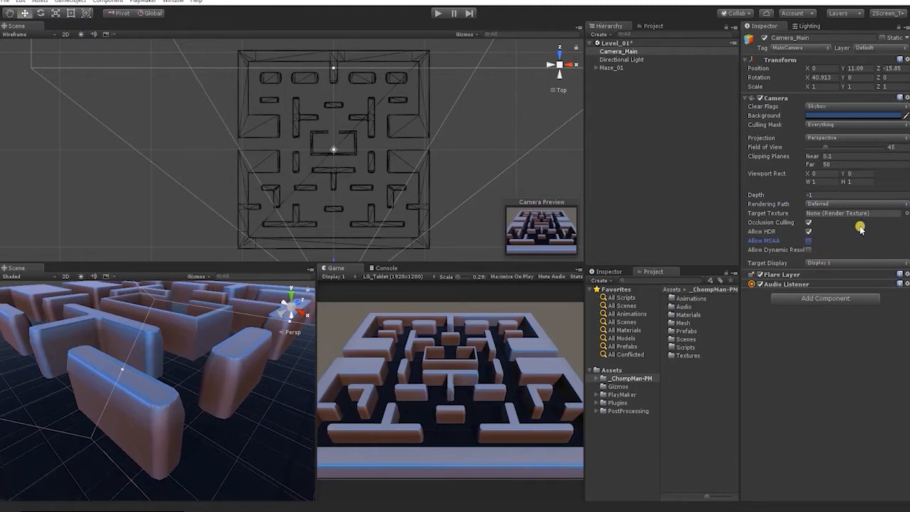
Set the camera's clear flags to Solid Color and sample the maze's dark floor as the background colour
click(827, 106)
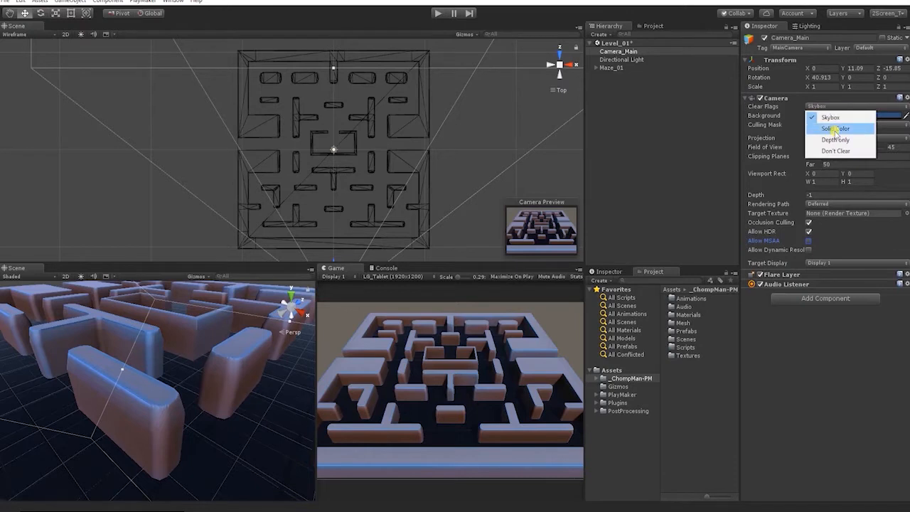
click(835, 129)
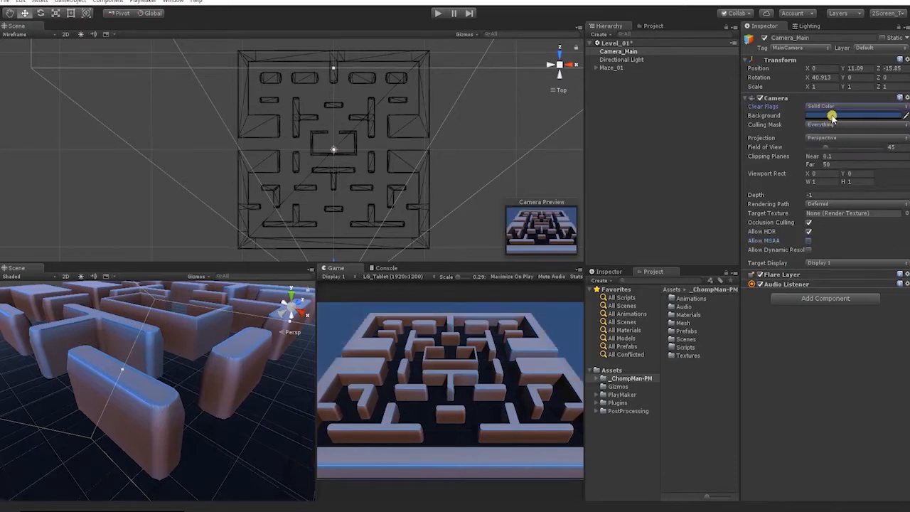
click(832, 115)
click(53, 99)
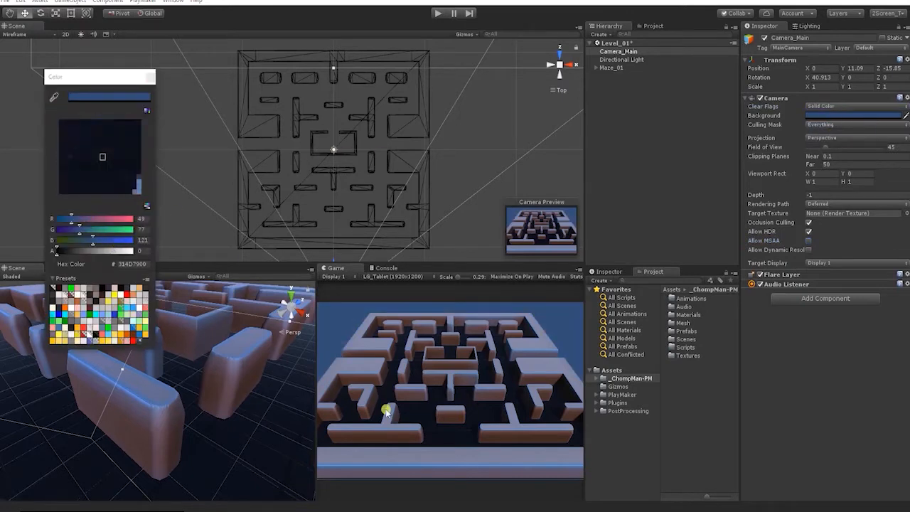
click(443, 431)
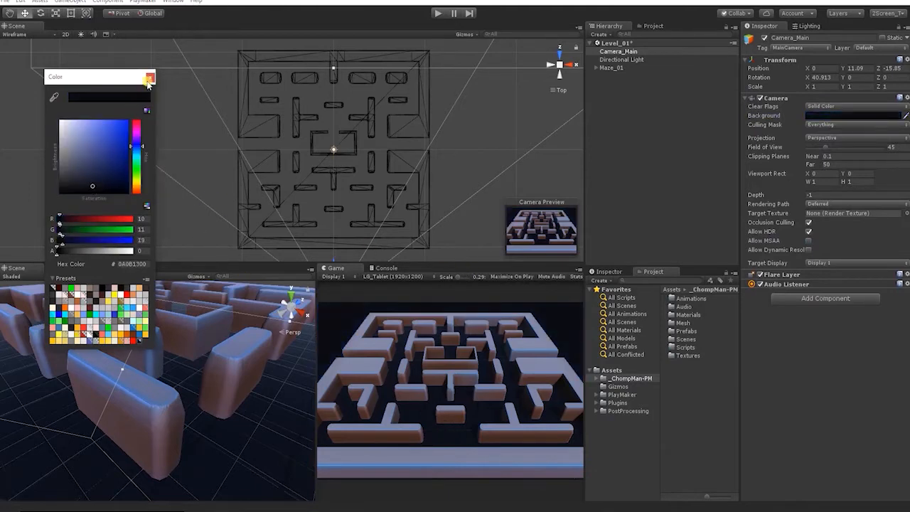
click(150, 77)
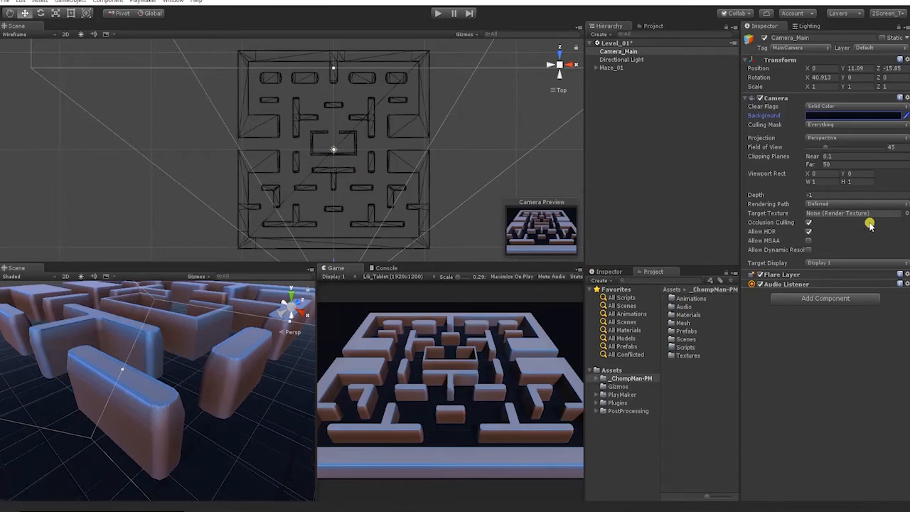
Set the camera's position to Y 14 and Z -8.9, its X rotation to 64, and its field of view to 60
click(862, 69)
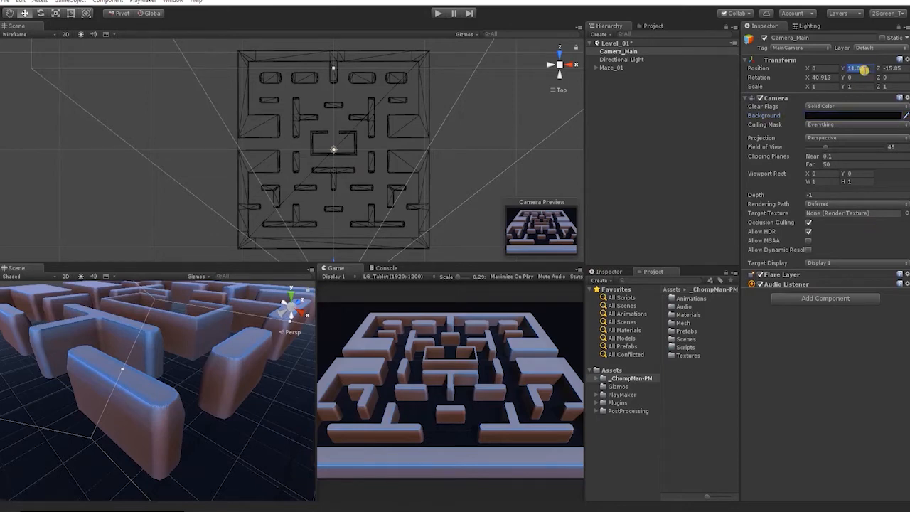
text(14)
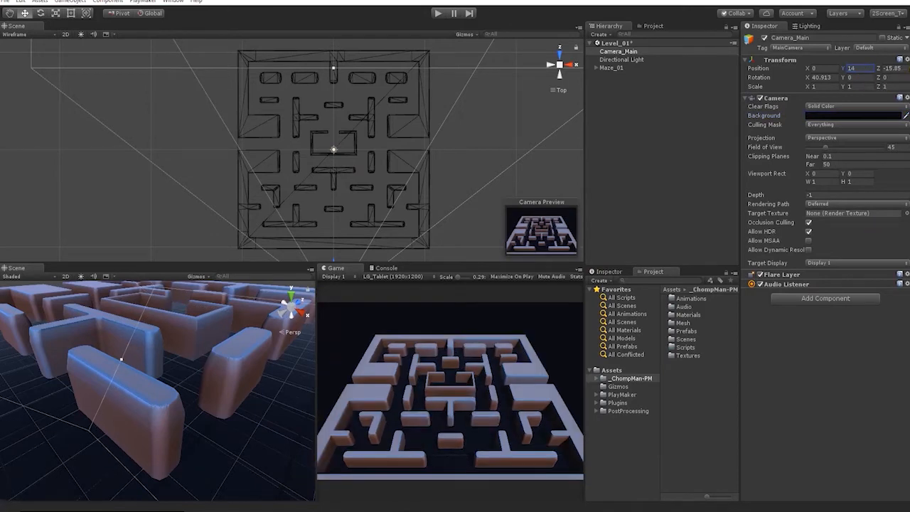
click(894, 68)
text(-8.5)
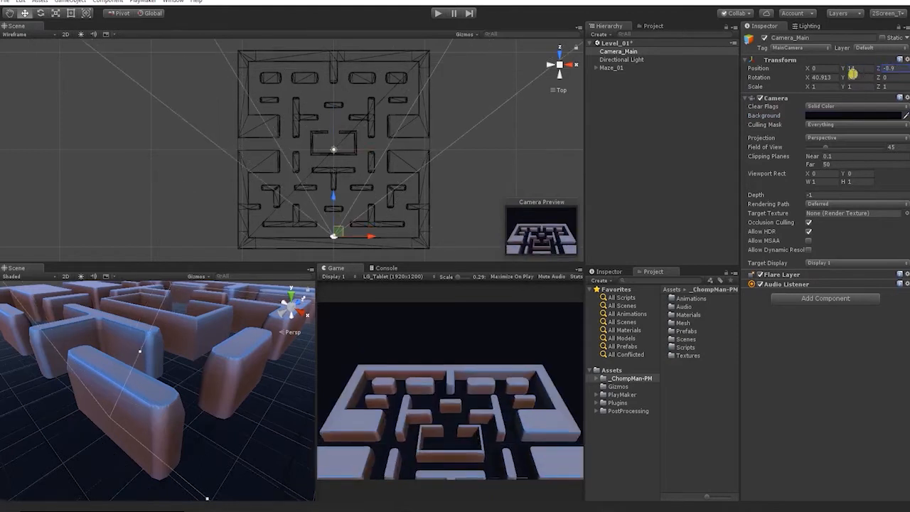
click(828, 76)
text(60)
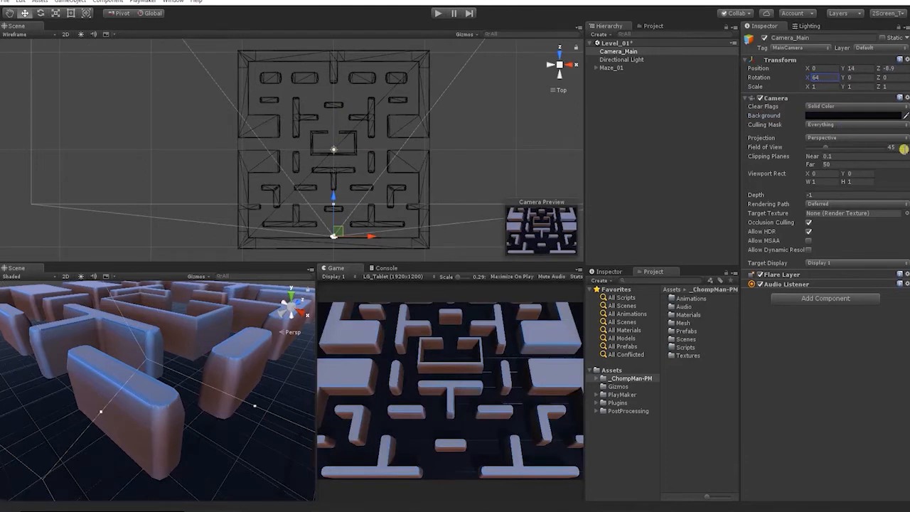
click(903, 149)
text(60)
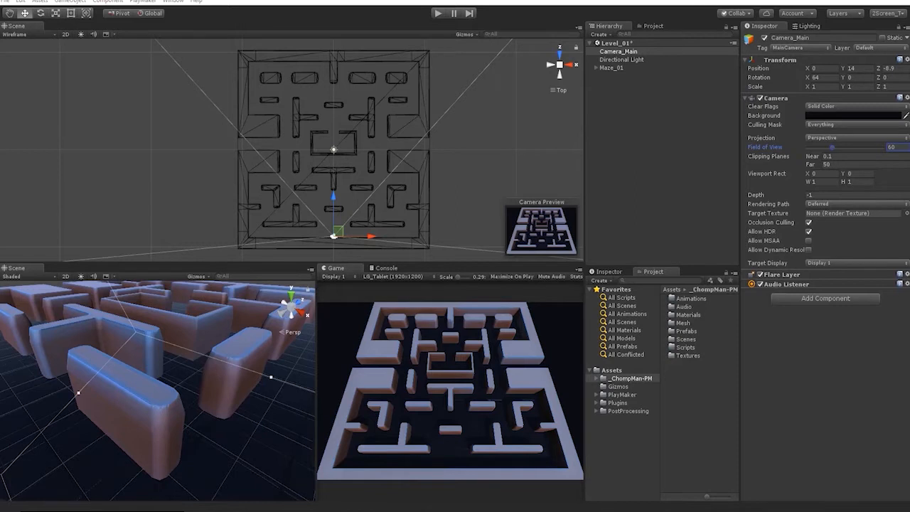
Open the HDR folder inside the Textures folder of _ChompMan-PM
click(597, 379)
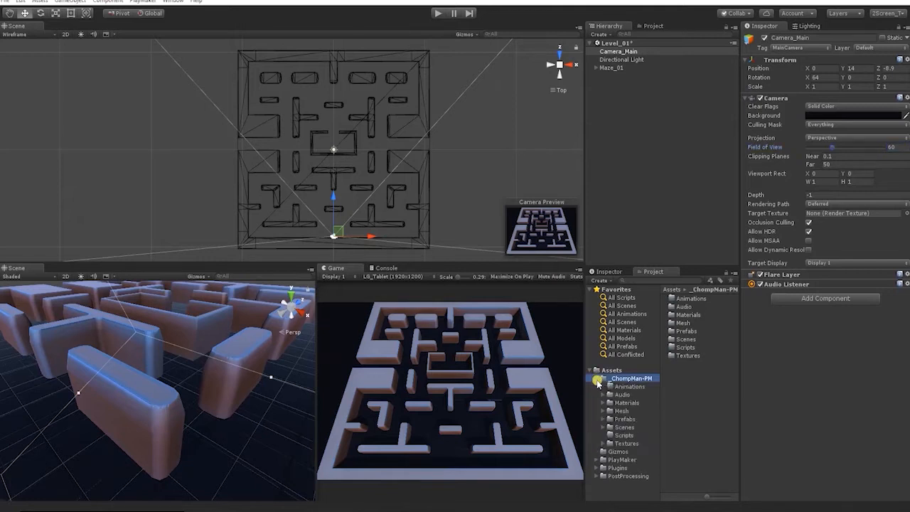
click(628, 444)
click(603, 443)
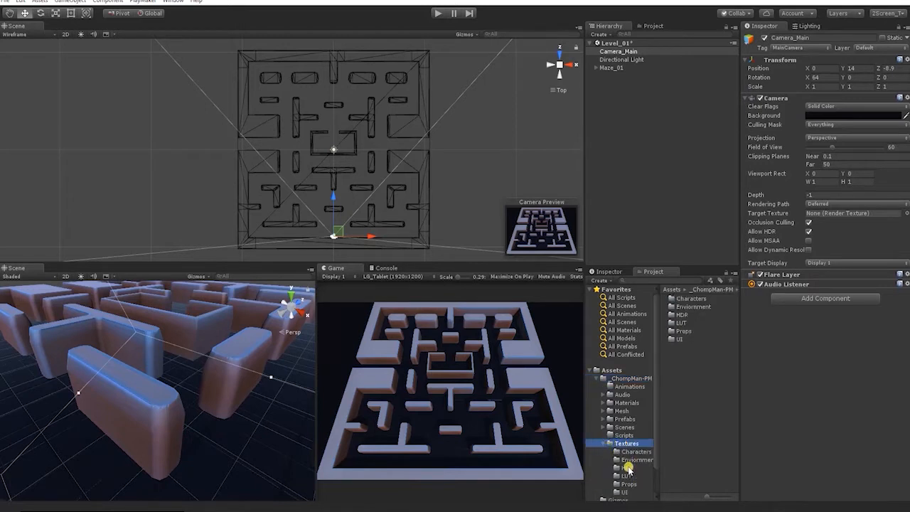
click(627, 467)
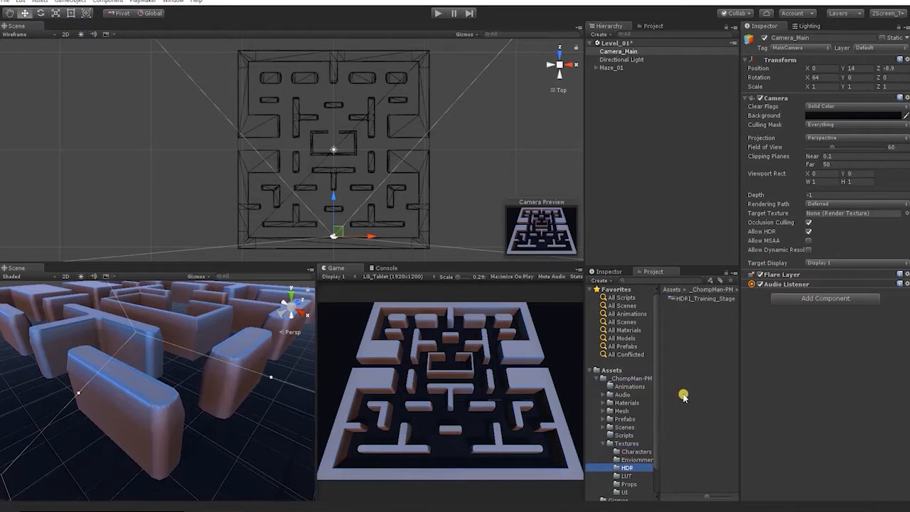
Set the HDRI_Training_Stage texture's shape to Cube and apply the import settings
click(709, 302)
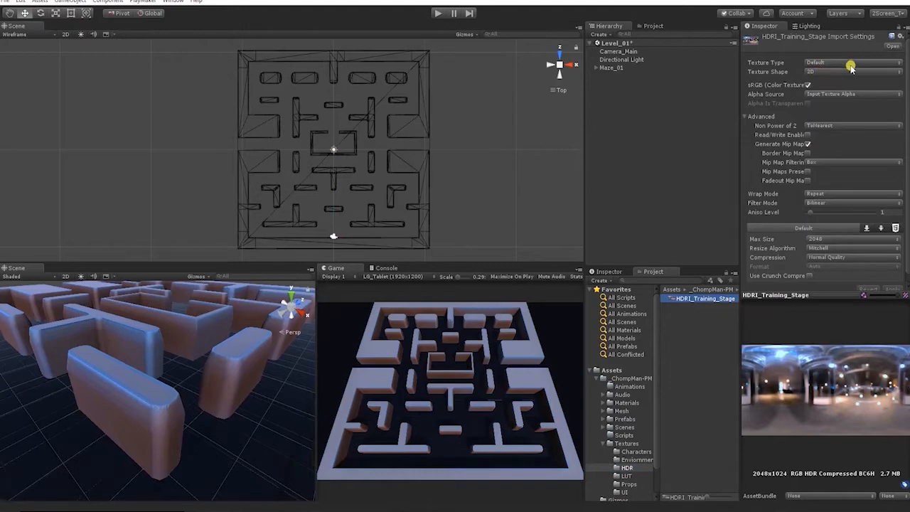
click(821, 72)
click(829, 93)
scroll(860, 198, down, 3)
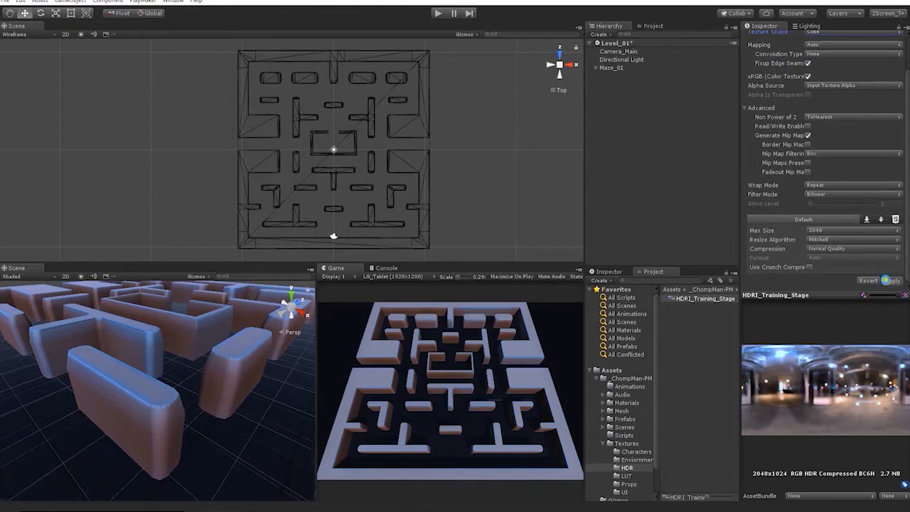
click(887, 280)
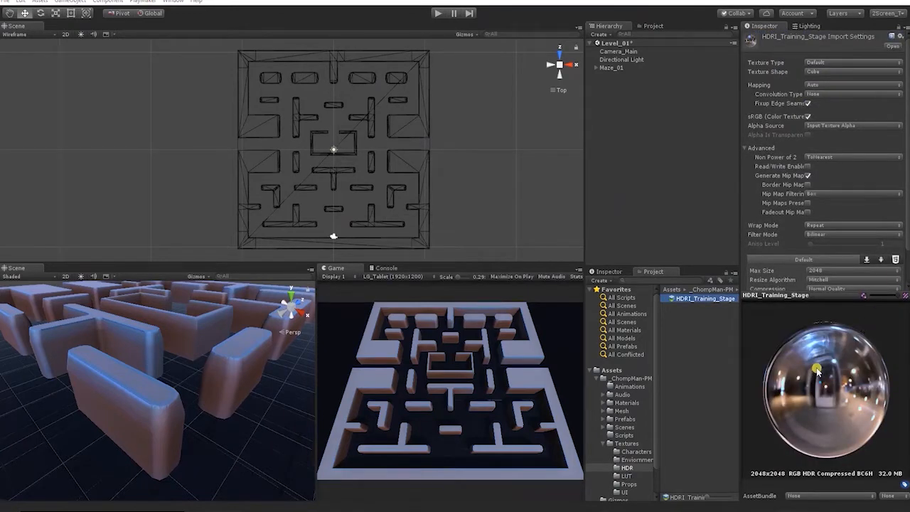
mouse_move(818, 368)
mouse_down()
mouse_move(817, 380)
mouse_move(813, 371)
mouse_up()
drag(839, 400, 814, 394)
drag(846, 364, 797, 456)
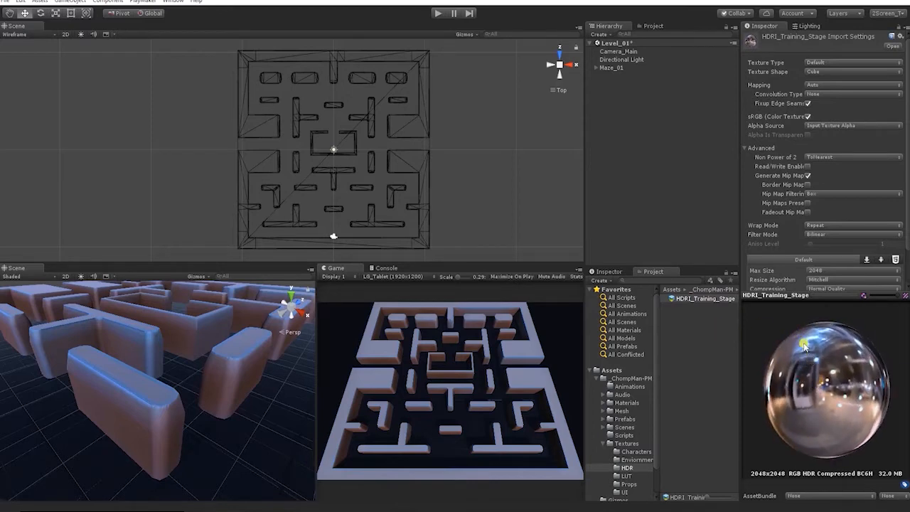
Create a material in the HDR folder and name it HDRI_Training_Stage_MAT
right_click(700, 327)
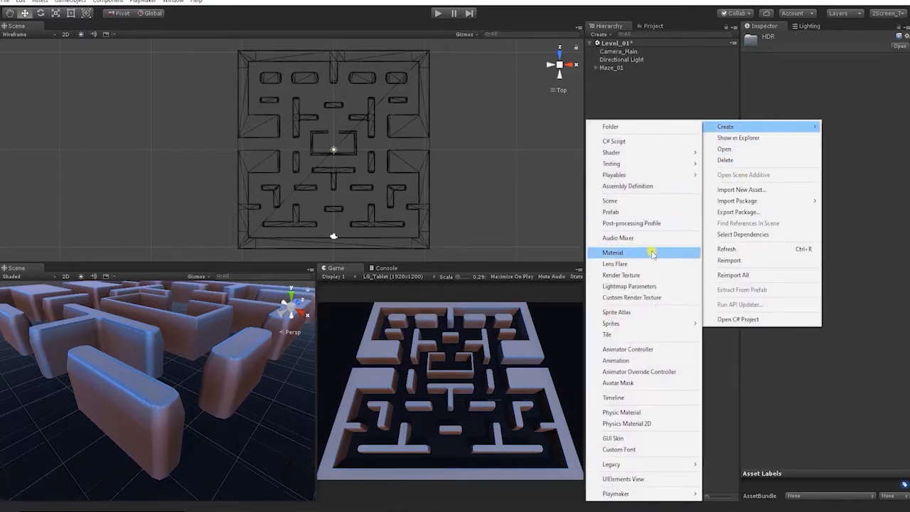
click(653, 253)
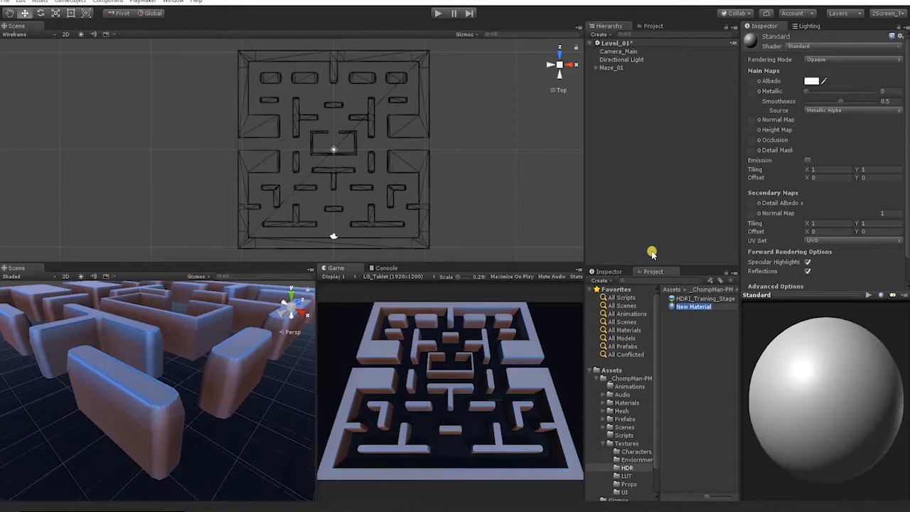
key(ctrl+v)
click(711, 324)
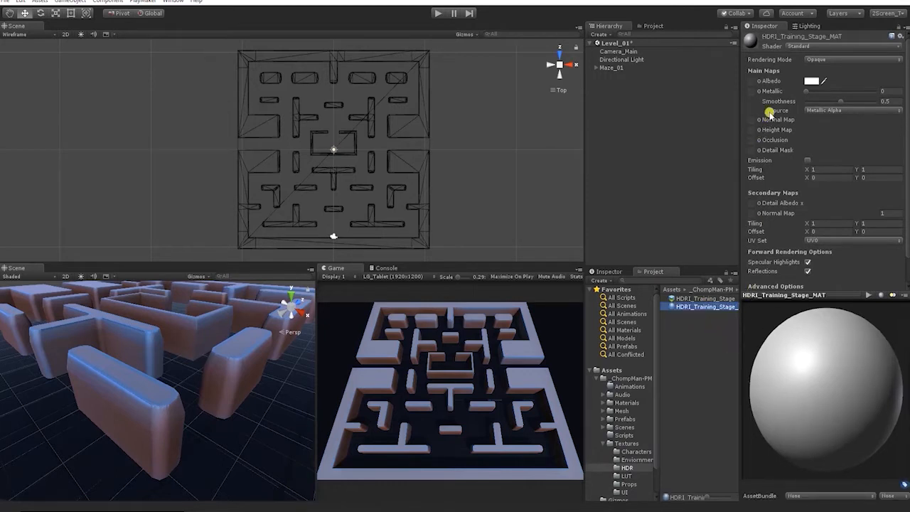
Switch the material's shader to Skybox/Cubemap and assign the HDRI_Training_Stage texture as its cubemap
click(807, 47)
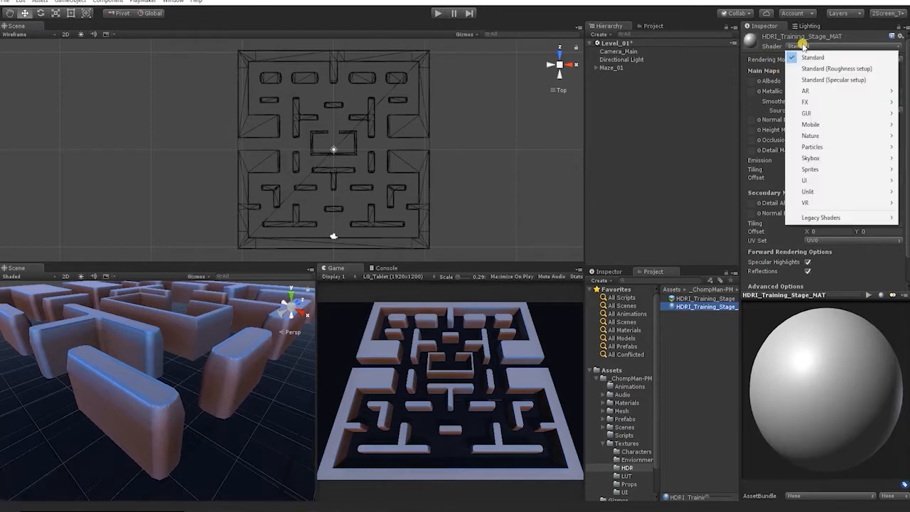
mouse_move(830, 161)
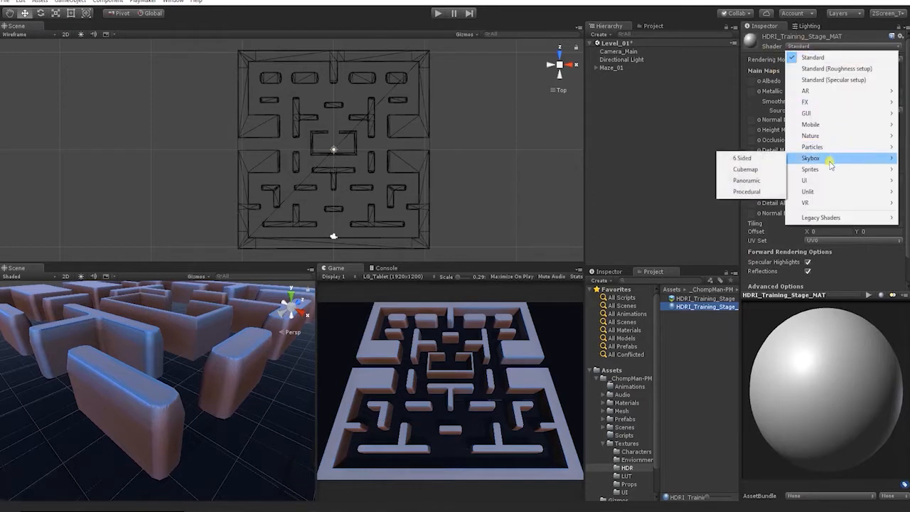
click(772, 172)
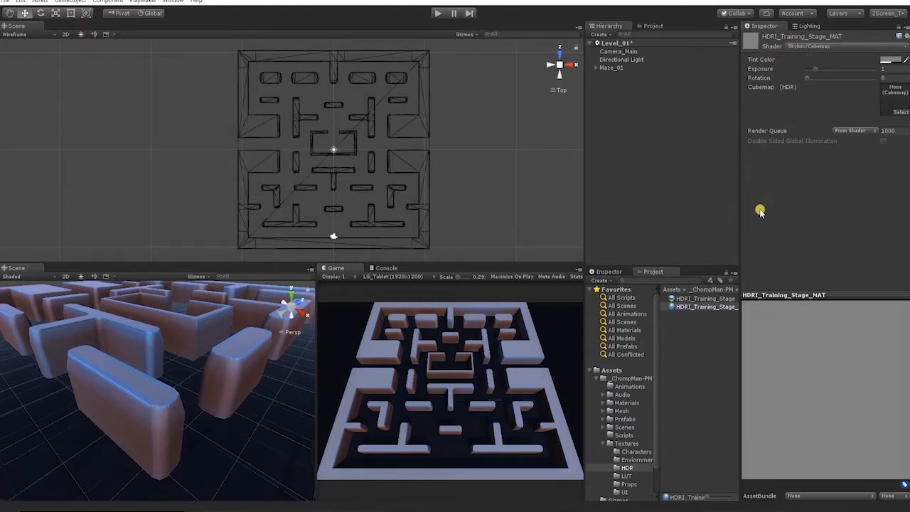
drag(688, 304, 887, 108)
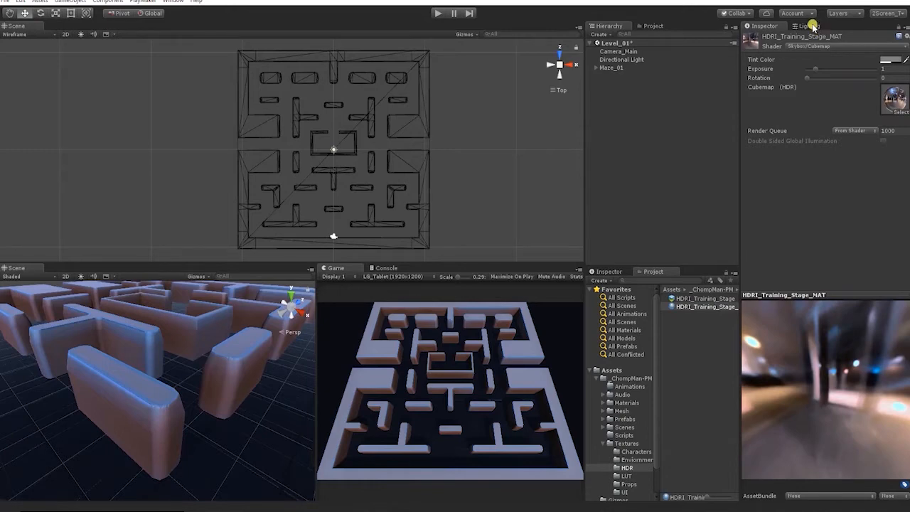
Open the Lighting settings window and dock it beside the Inspector
click(813, 26)
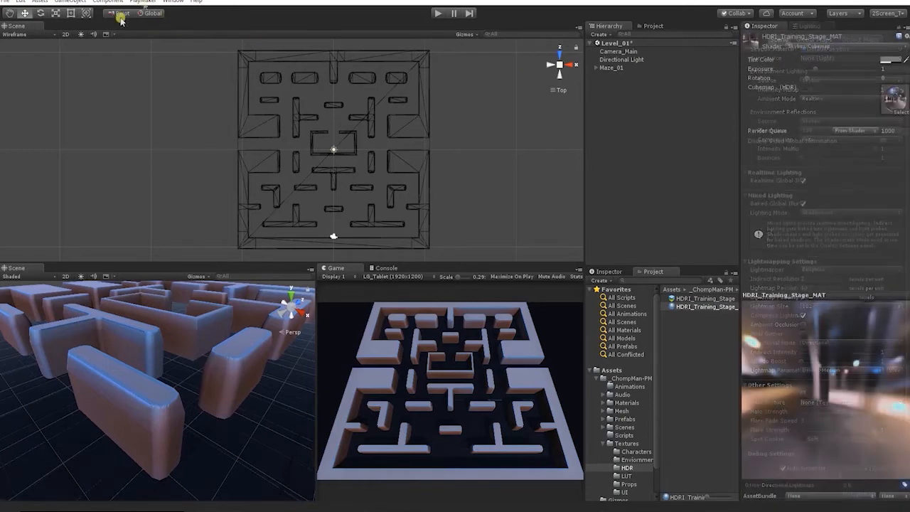
click(172, 1)
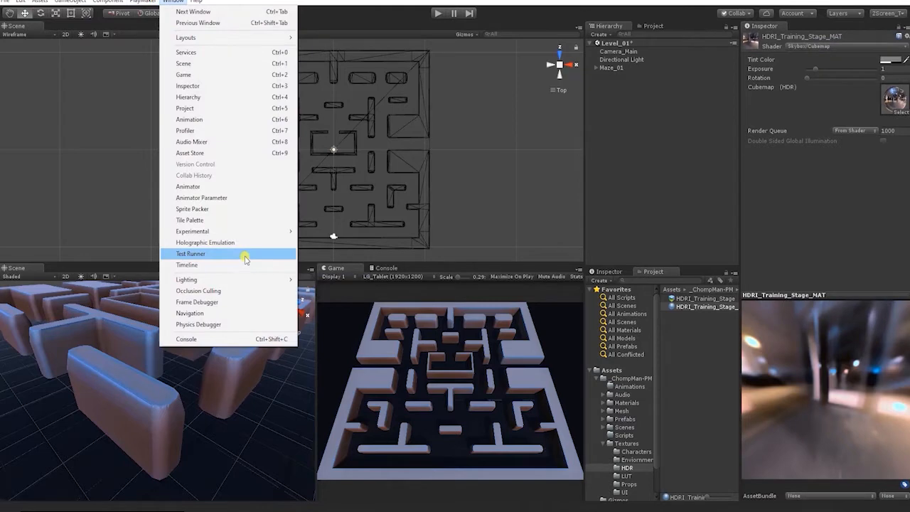
mouse_move(253, 280)
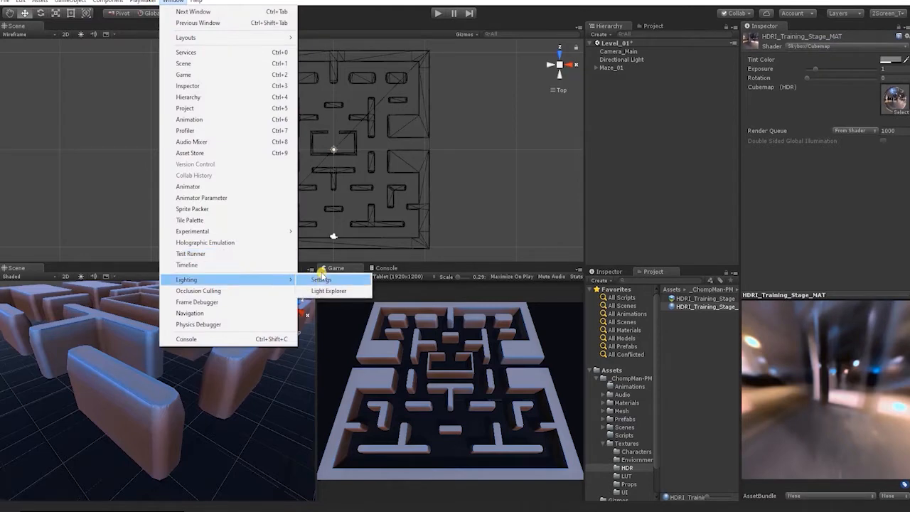
click(322, 280)
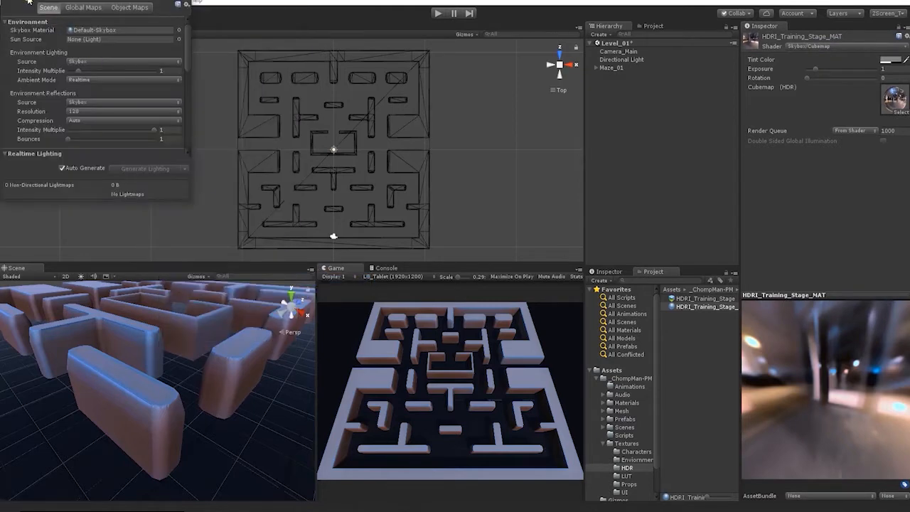
drag(197, 2, 797, 30)
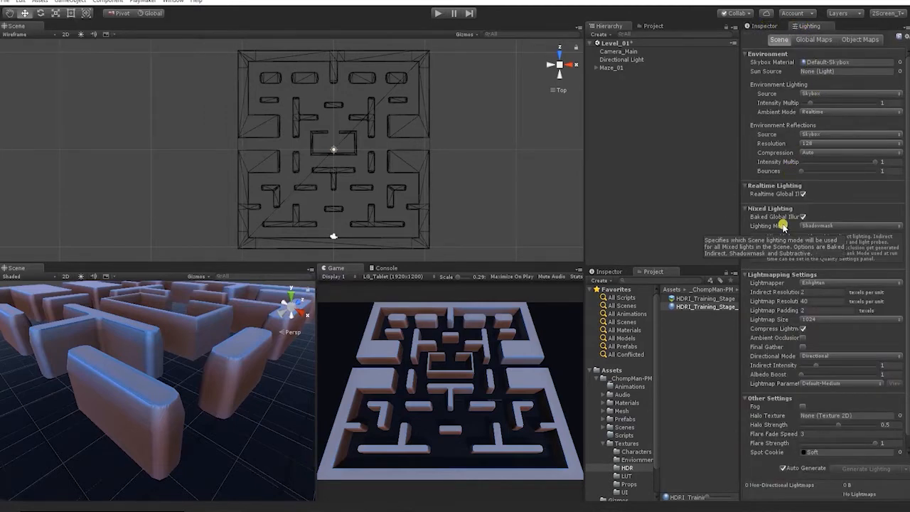
Assign HDRI_Training_Stage_MAT as the scene's skybox material and the Directional Light as its sun source
drag(707, 306, 799, 105)
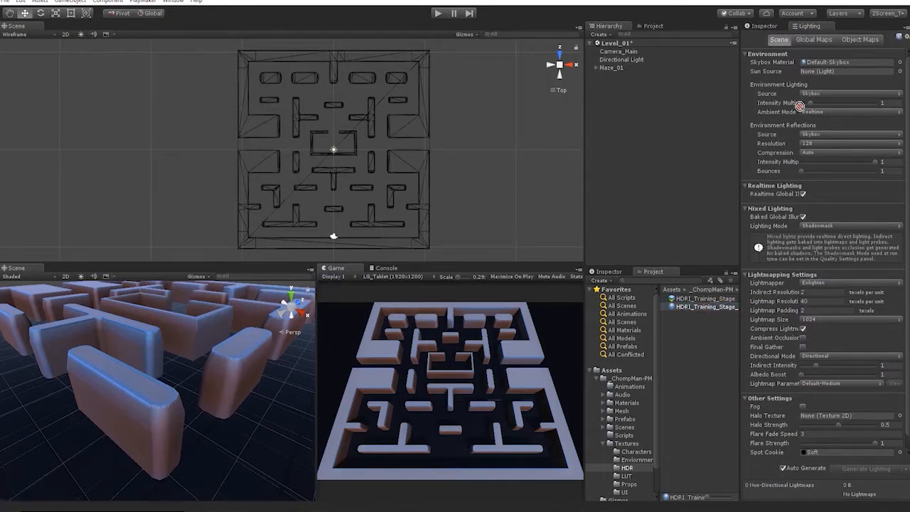
drag(812, 66, 815, 64)
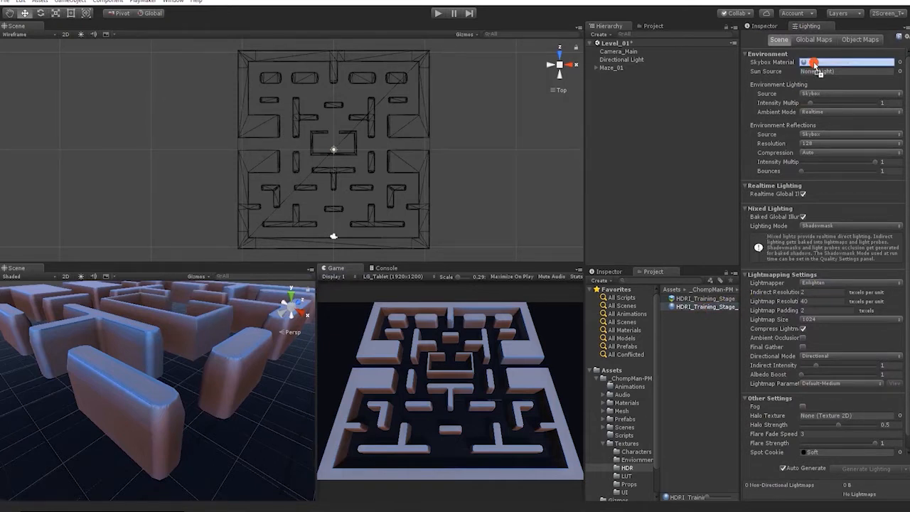
drag(814, 64, 814, 63)
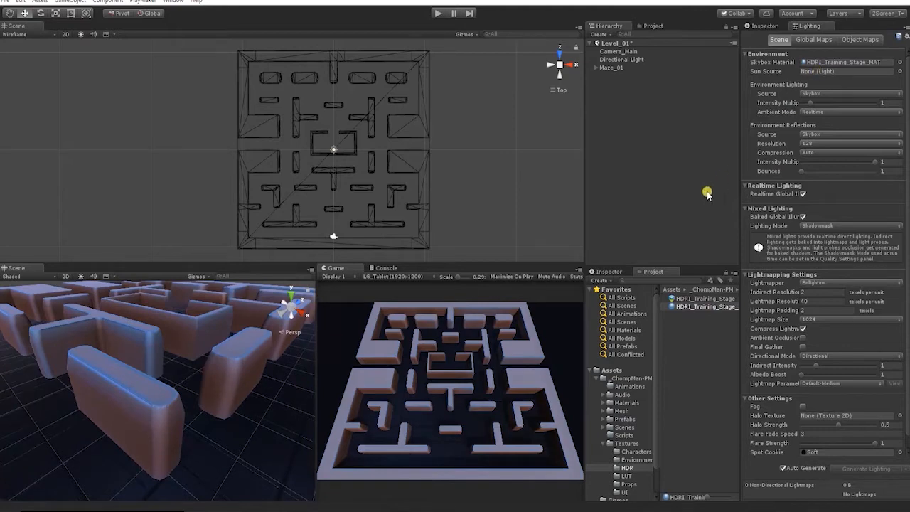
alt+drag(224, 382, 181, 381)
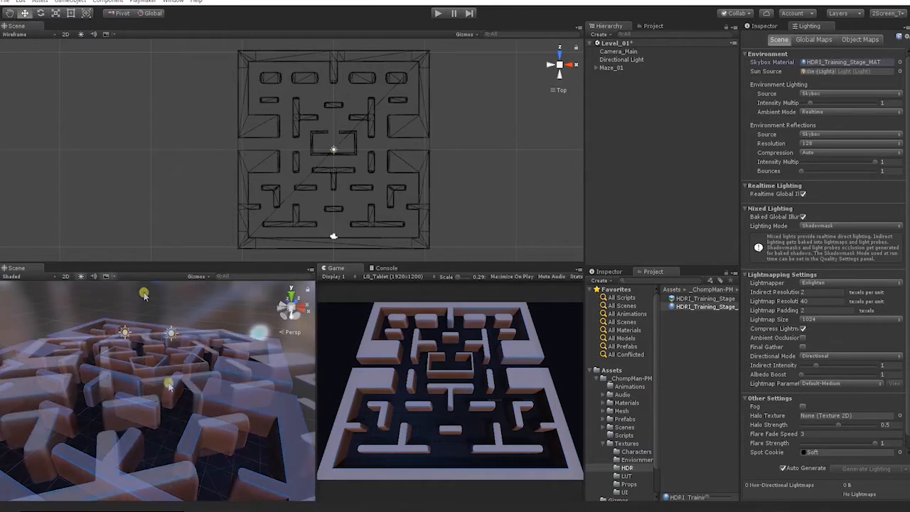
alt+drag(144, 292, 191, 389)
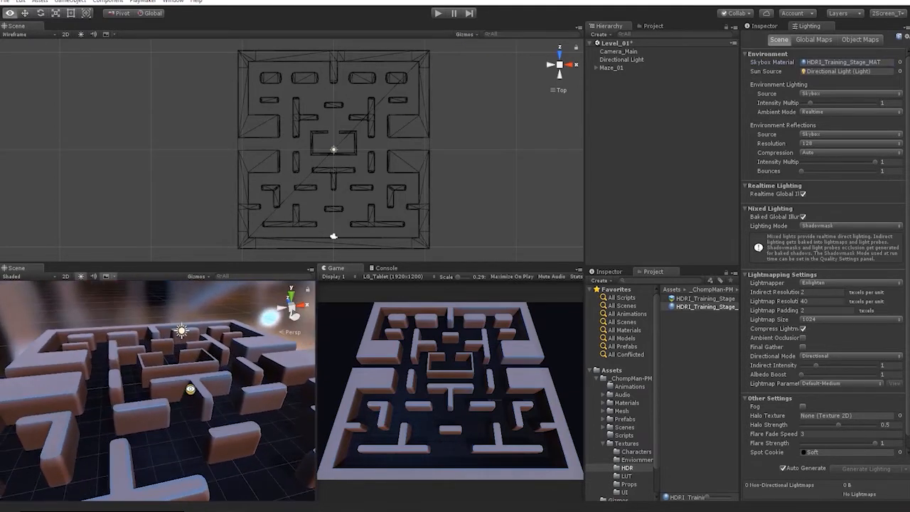
Hide the skybox in the shaded perspective Scene view
click(83, 276)
click(104, 277)
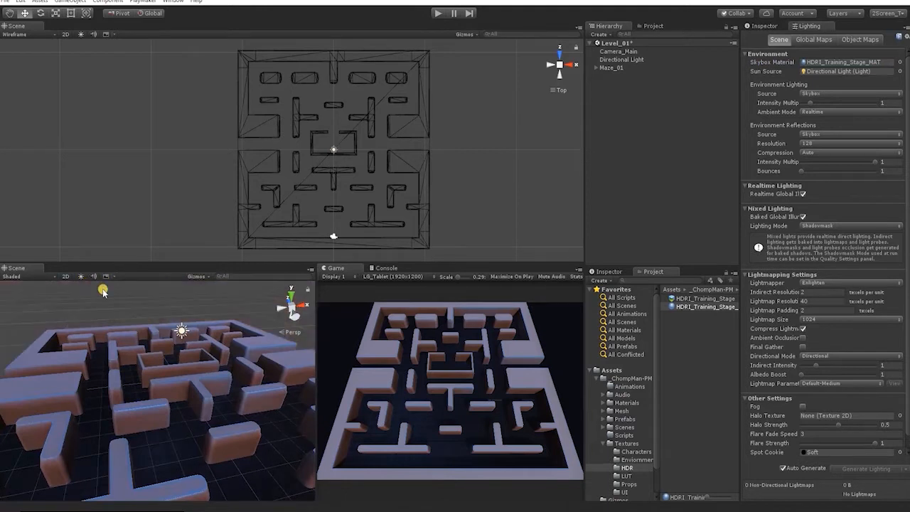
alt+drag(134, 365, 234, 356)
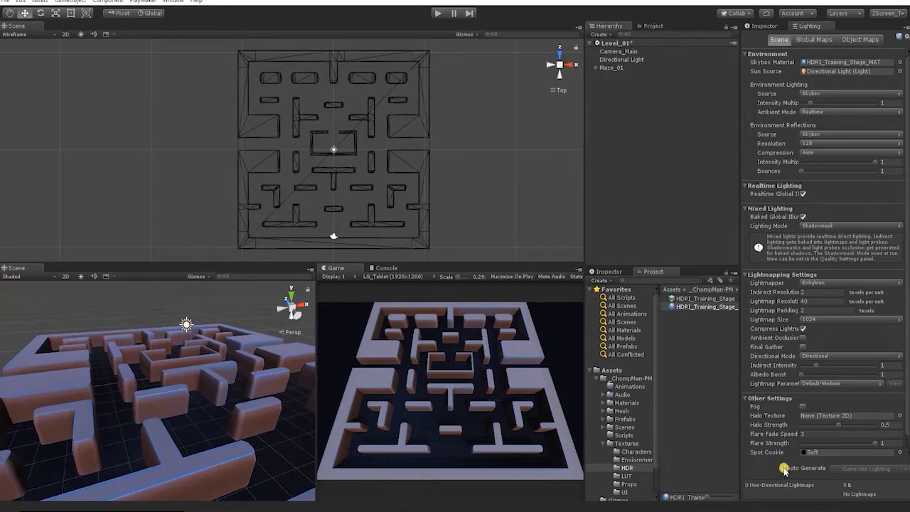
Disable automatic lighting generation for the scene, and enable it again
click(784, 470)
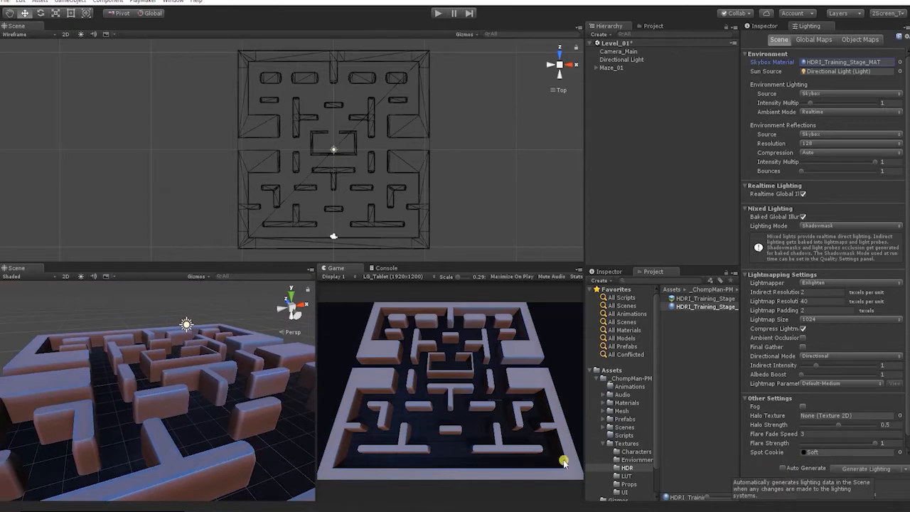
click(787, 469)
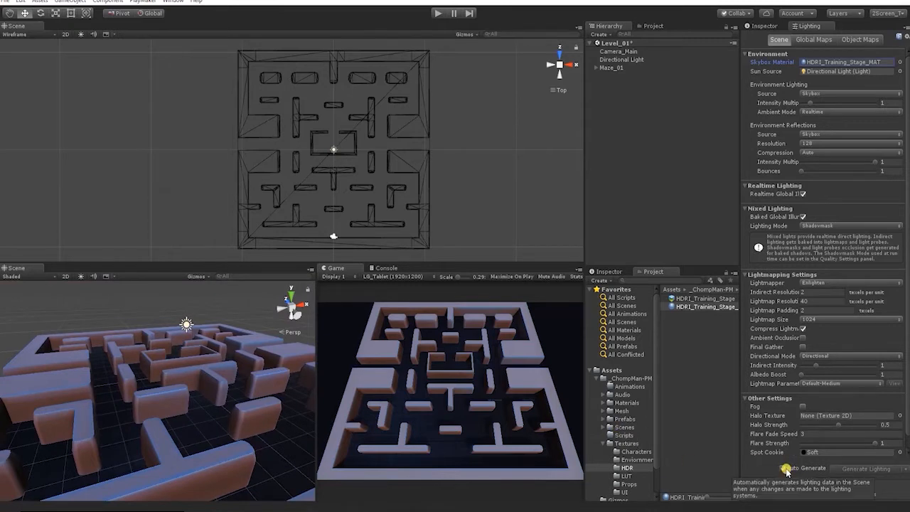
Show the skybox again in the shaded perspective Scene view
click(95, 277)
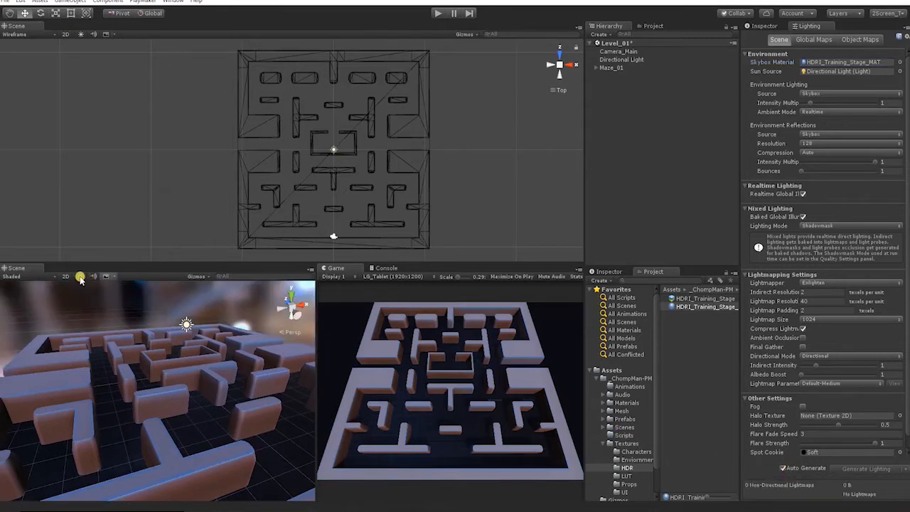
click(81, 276)
alt+drag(116, 336, 144, 393)
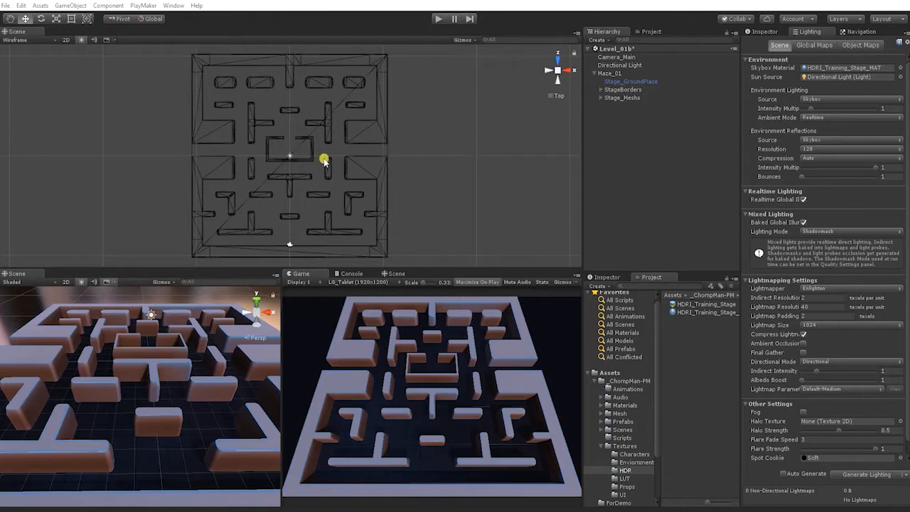
Add a Light Probe Group to the maze scene
click(71, 6)
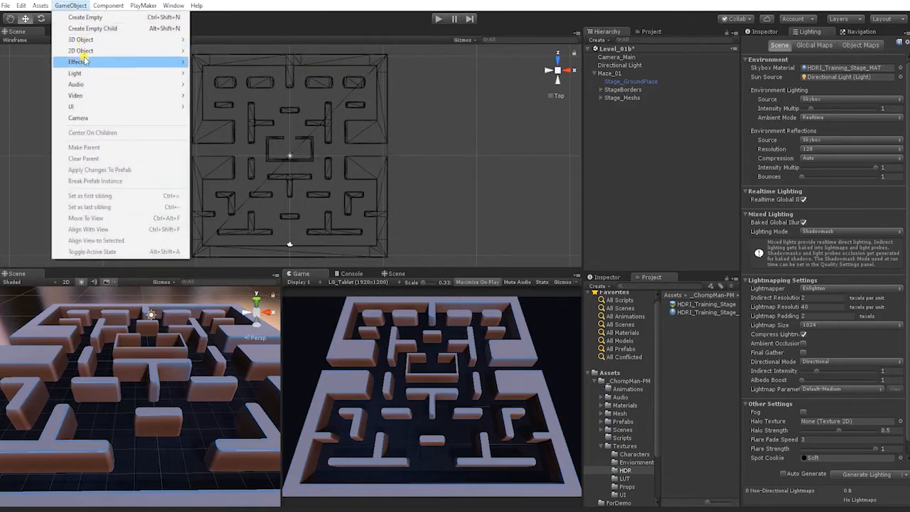
mouse_move(100, 73)
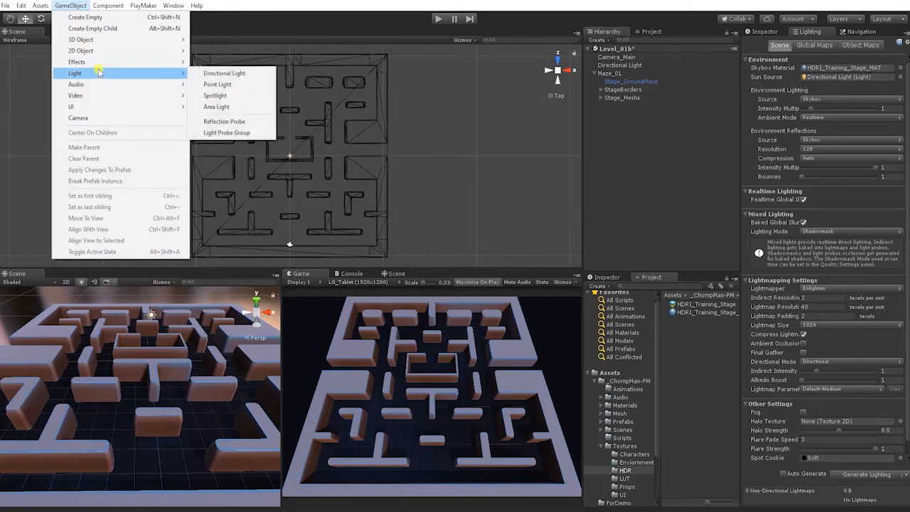
click(235, 134)
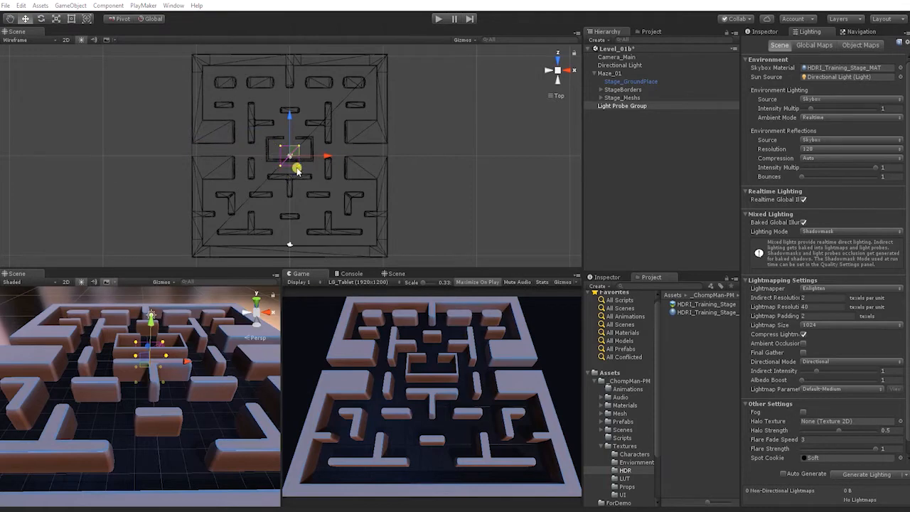
Reset the Light Probe Group's position to X 0, Y 0, Z 0
click(764, 32)
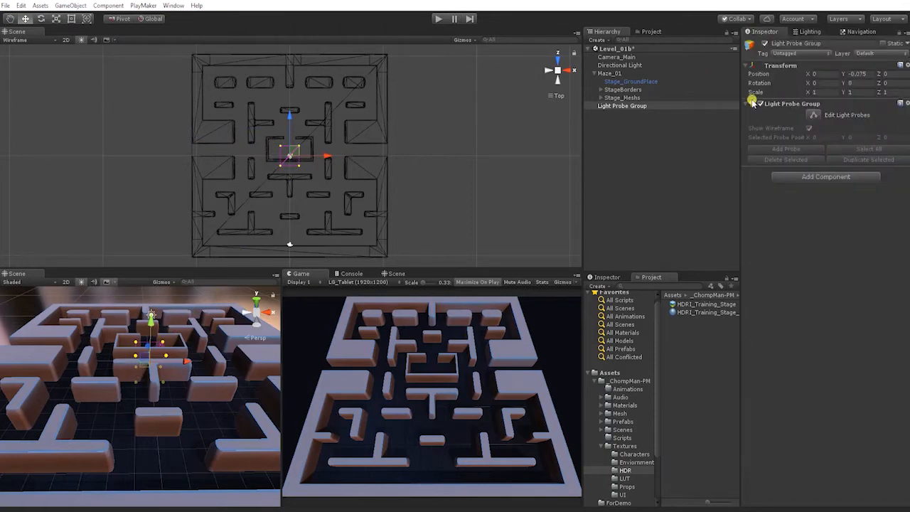
click(900, 65)
click(839, 71)
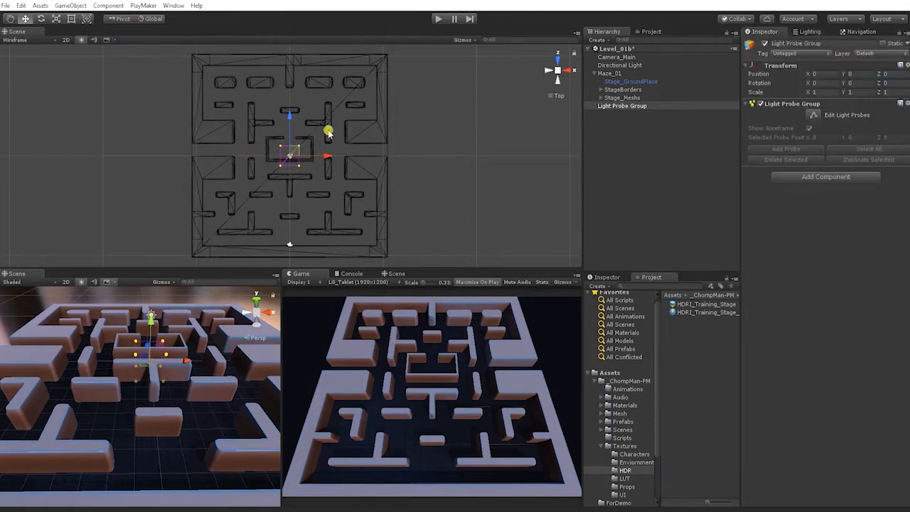
Show the shaded Scene view from the Left side in Wireframe mode
click(245, 313)
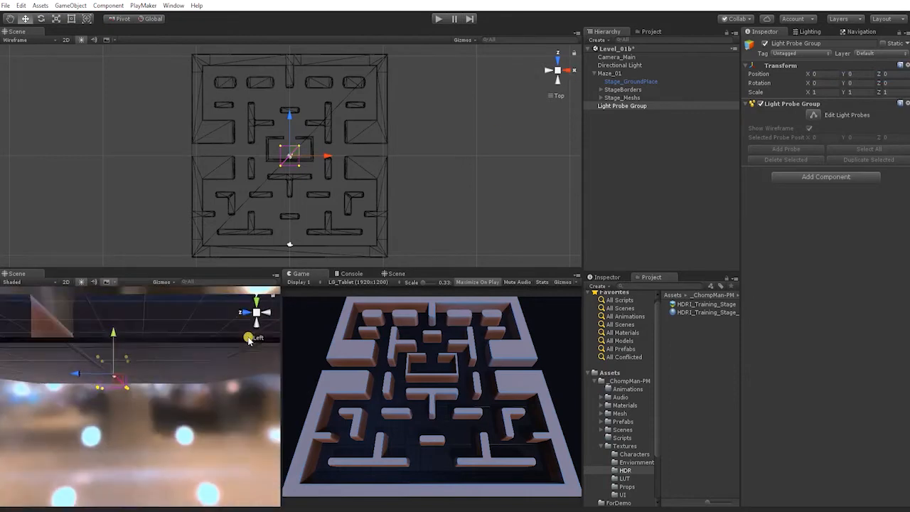
click(13, 282)
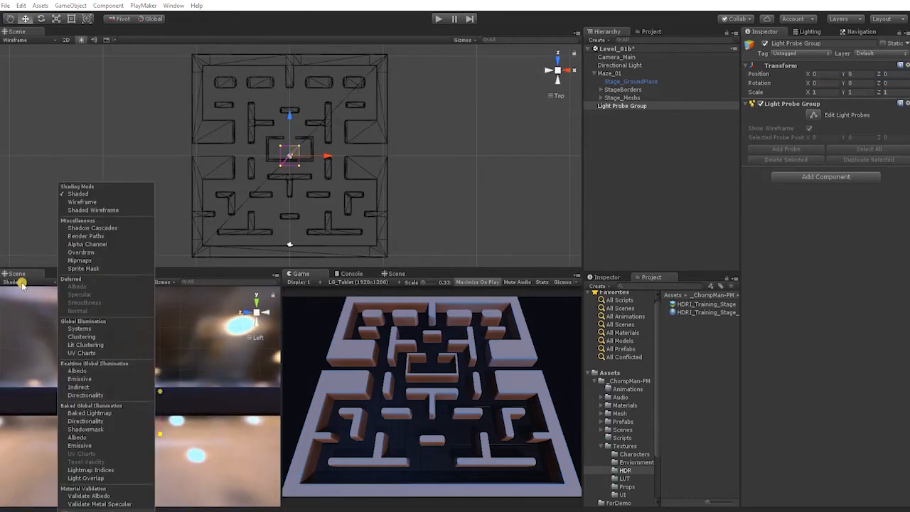
click(99, 203)
Fit the Light Probe Group to the maze walls' height with a Y scale of about 0.76 and position Y 0.61, Z 0.31
drag(141, 379, 140, 364)
key(r)
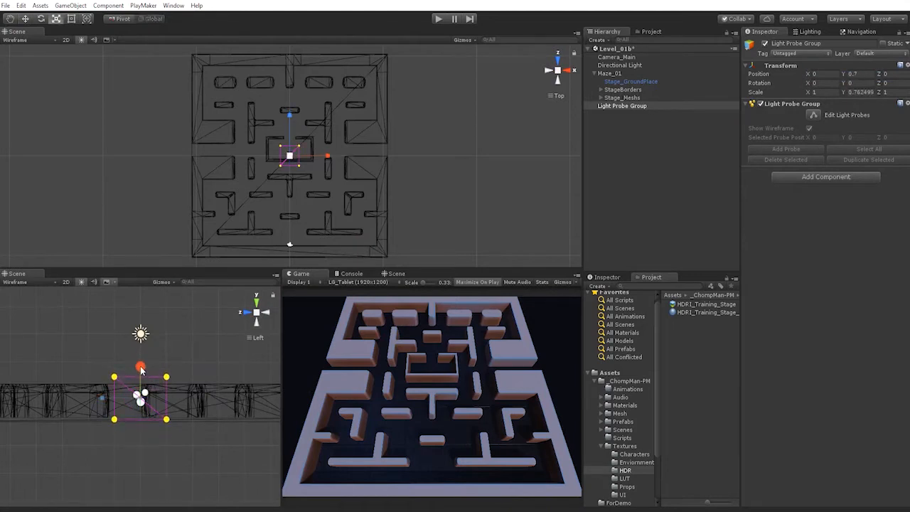
key(w)
drag(140, 359, 139, 362)
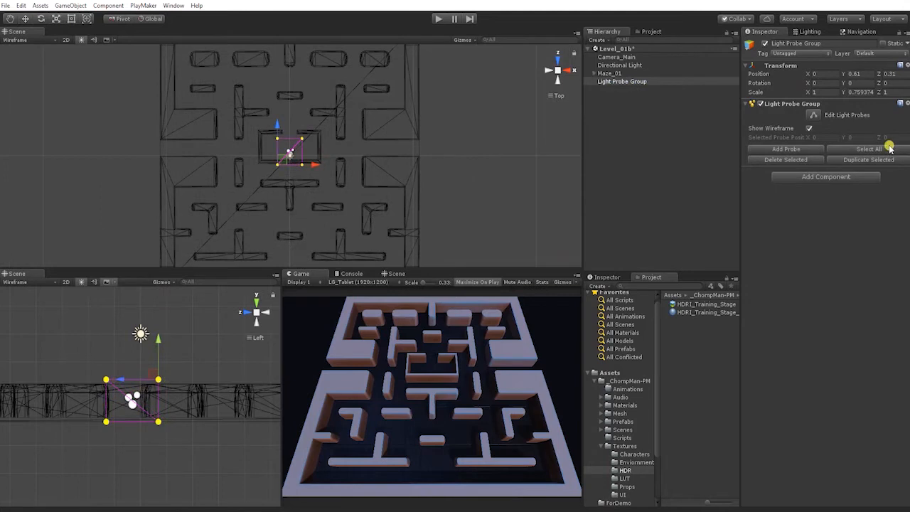
Duplicate the Light Probe Group twice along X, placing the first copy at X 4.31 and the second beyond it at the side passage
click(880, 150)
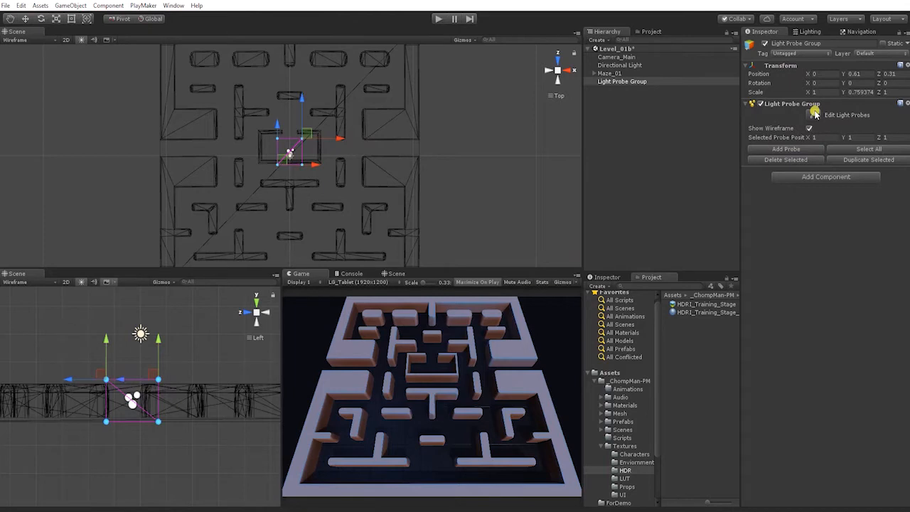
click(645, 101)
click(635, 81)
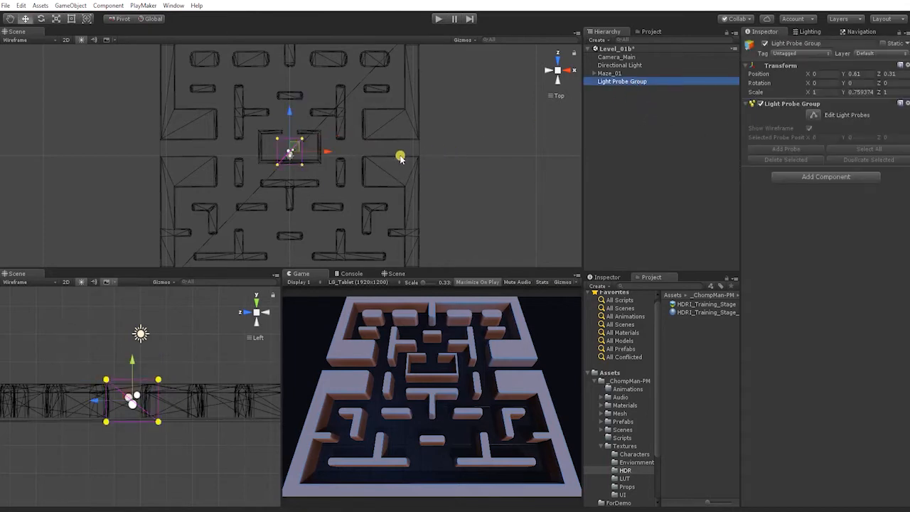
key(ctrl+d)
drag(332, 153, 377, 151)
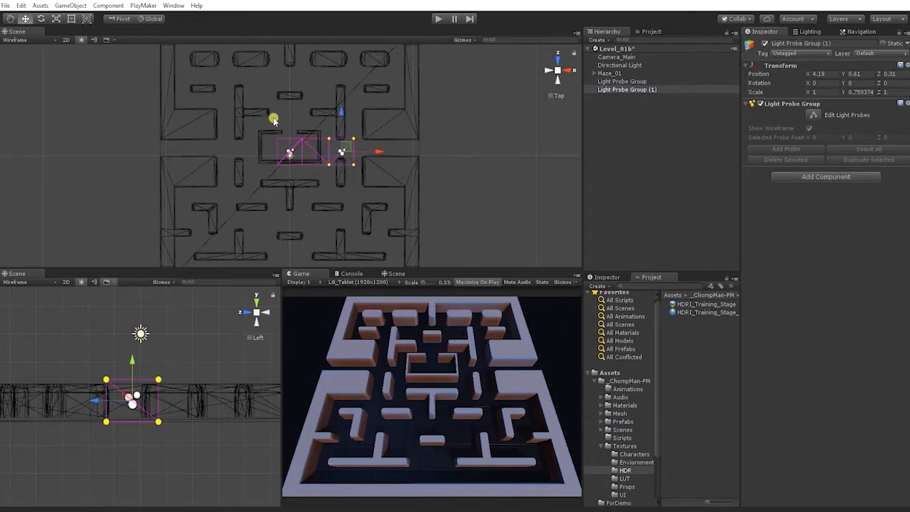
alt+right_drag(301, 157, 294, 156)
alt+middle_drag(308, 168, 311, 184)
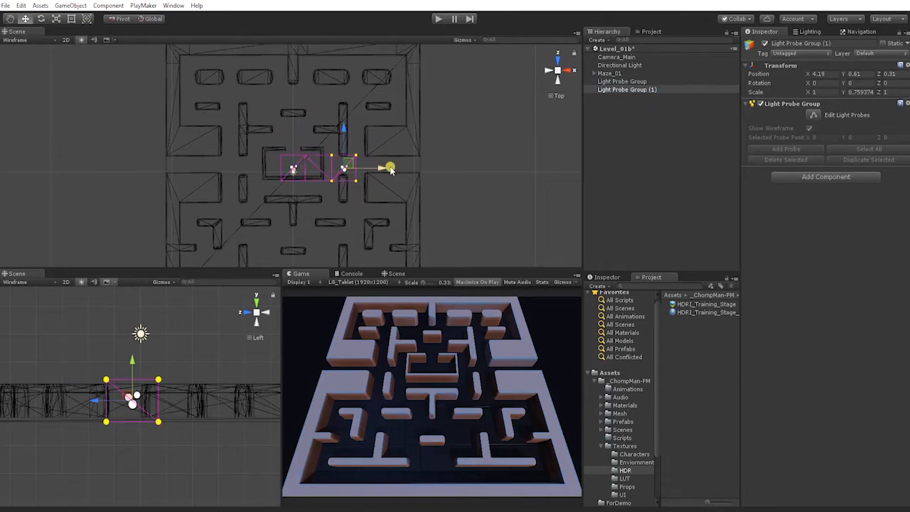
drag(371, 171, 378, 166)
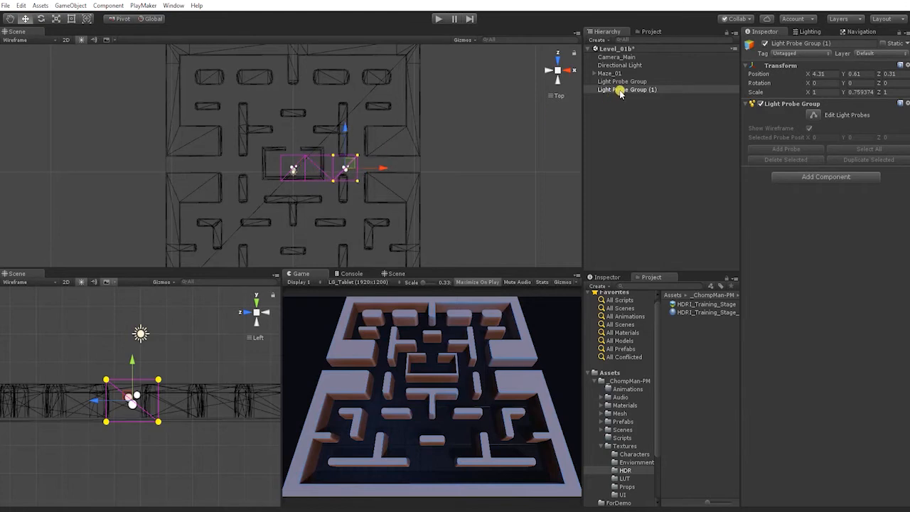
middle_drag(410, 186, 408, 185)
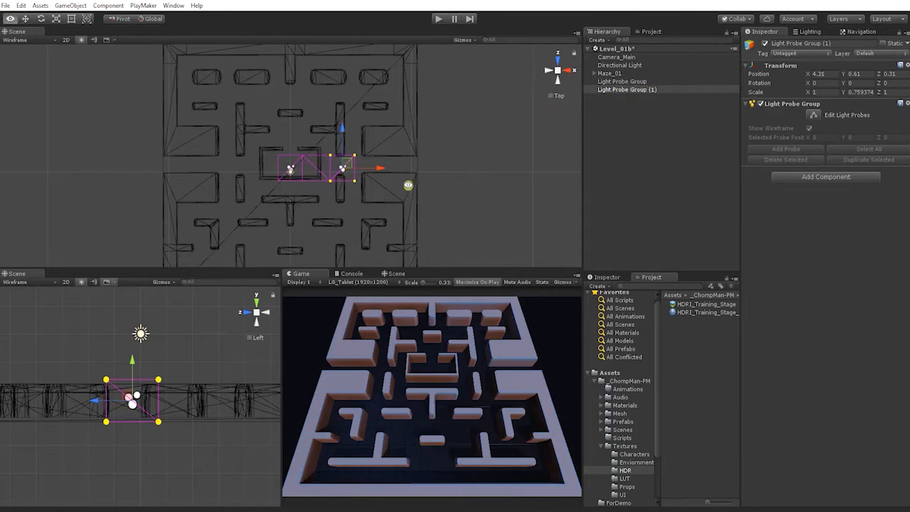
key(ctrl+d)
drag(381, 173, 429, 163)
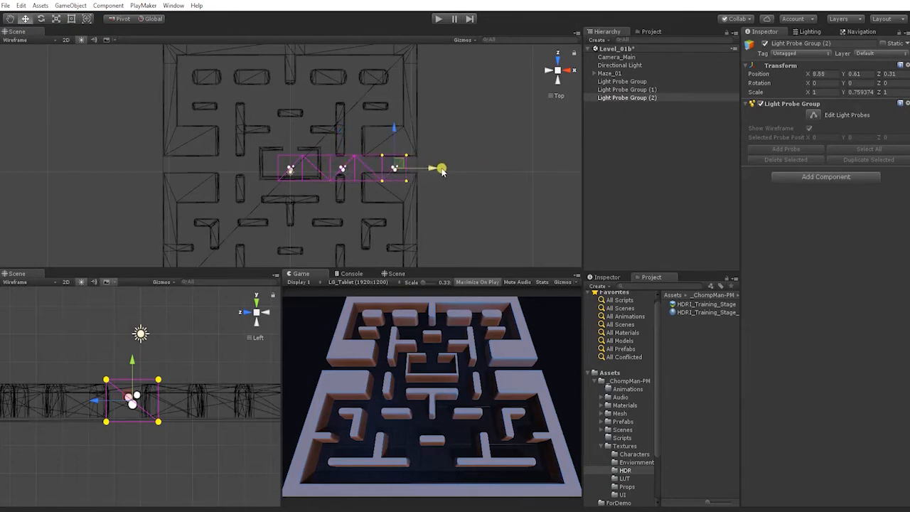
Delete the two duplicated Light Probe Groups
click(635, 91)
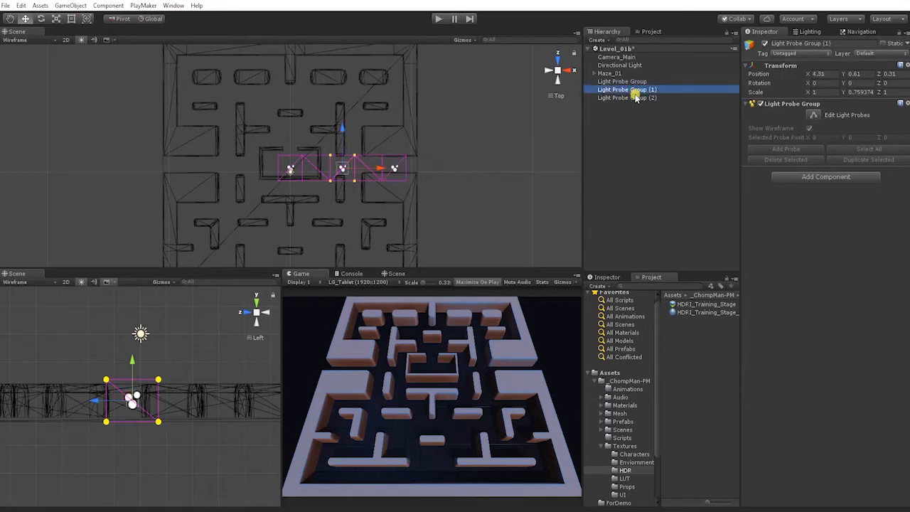
shift+click(635, 97)
key(Delete)
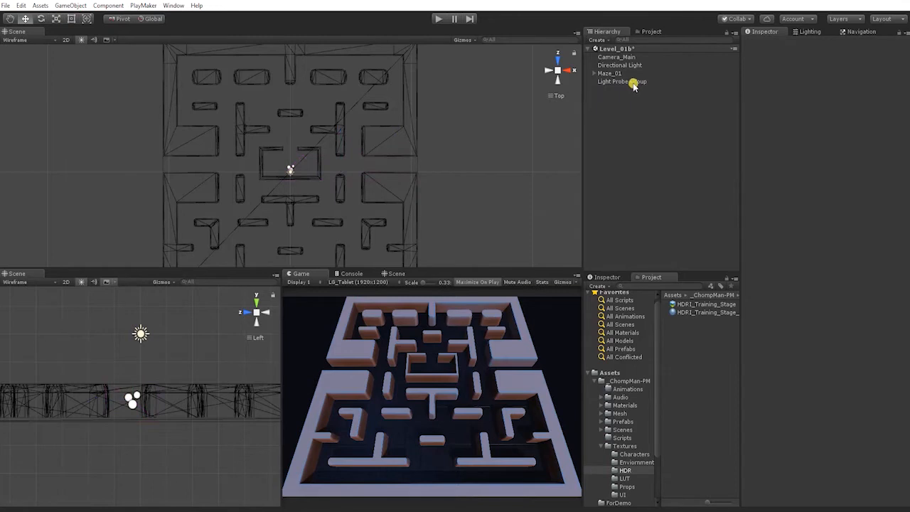
Try duplicating the Light Probe Group's contents and offsetting the copy along X, and undo the attempt
click(633, 81)
click(813, 116)
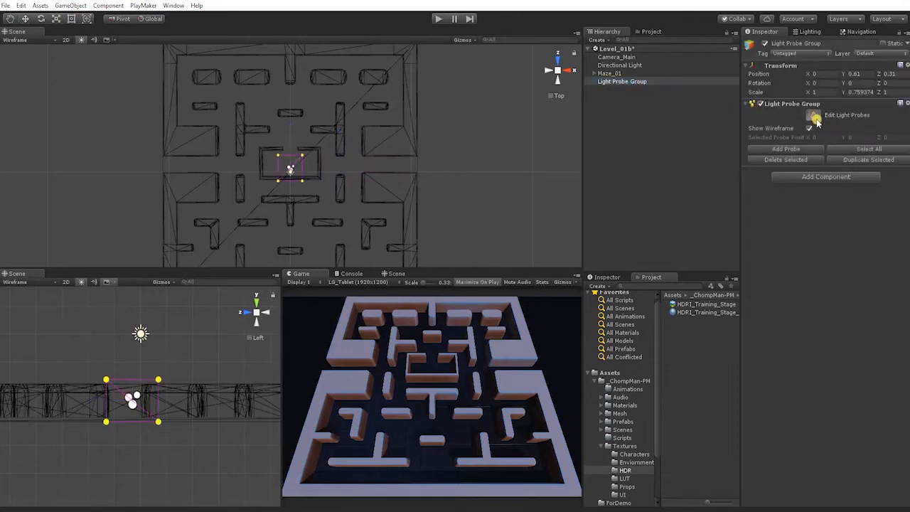
click(840, 150)
scroll(338, 173, up, 1)
key(ctrl+d)
drag(328, 169, 388, 168)
key(ctrl+z)
key(ctrl+z)
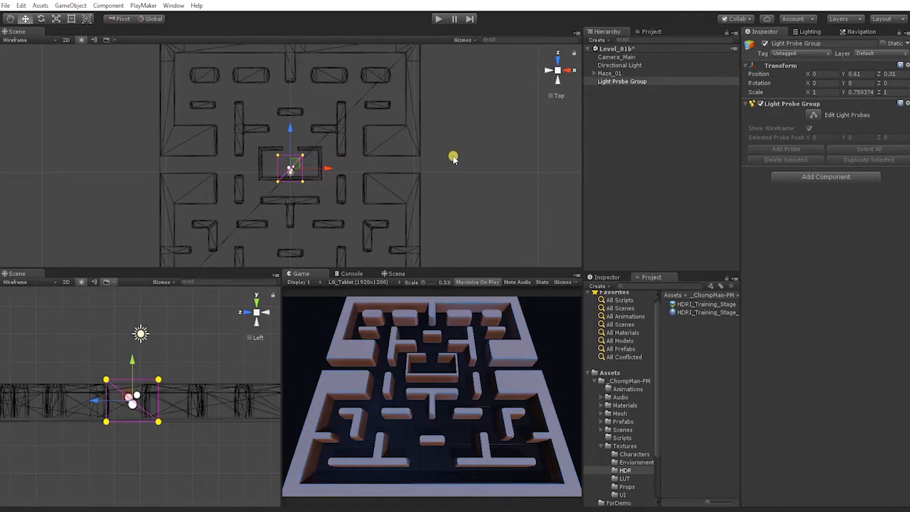
Try to duplicate all probes inside the Light Probe Group while editing its light probes
click(611, 112)
click(629, 81)
click(814, 115)
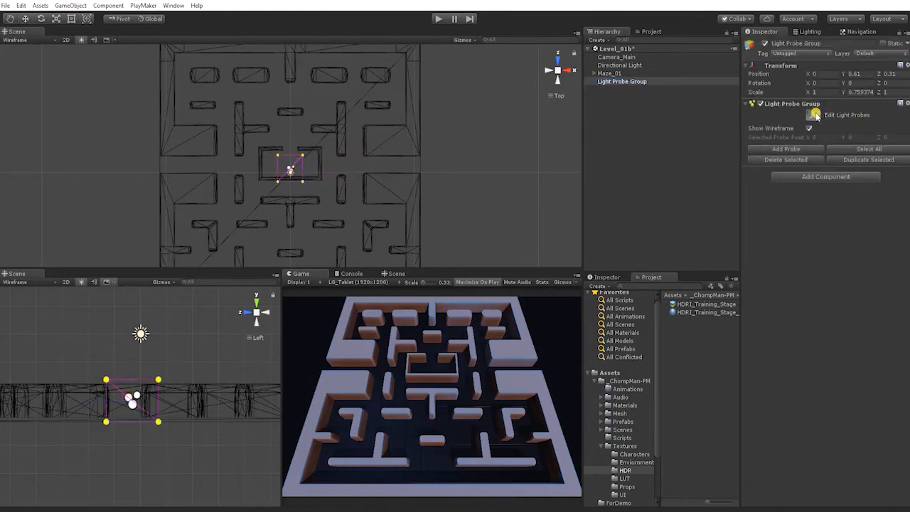
click(843, 147)
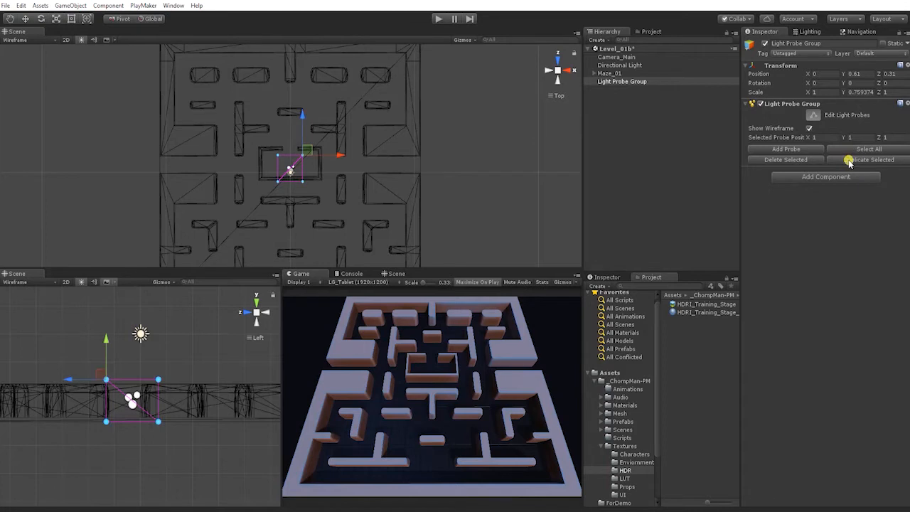
click(849, 160)
click(347, 158)
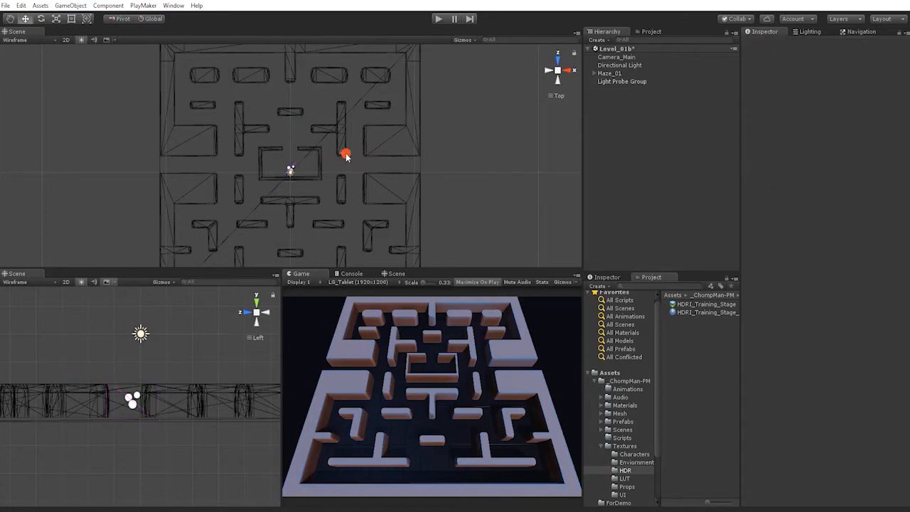
click(290, 170)
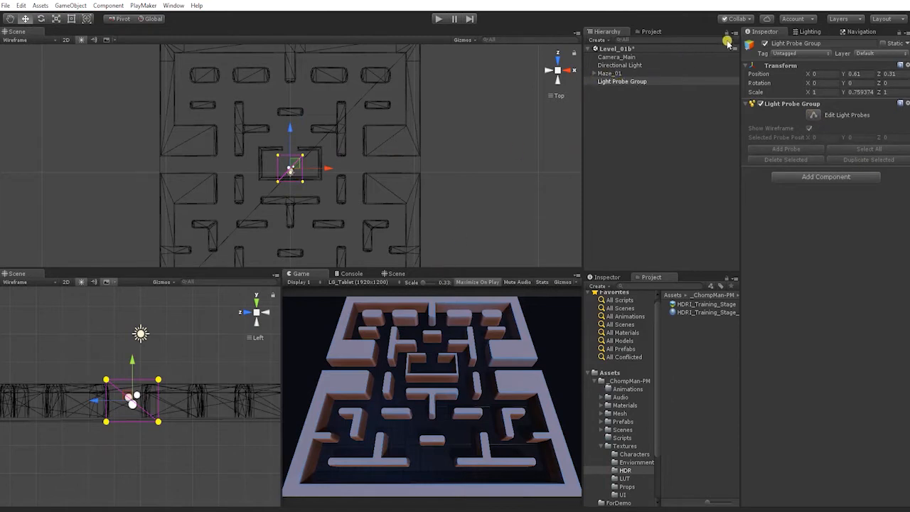
Switch the editor to the Default layout
click(876, 19)
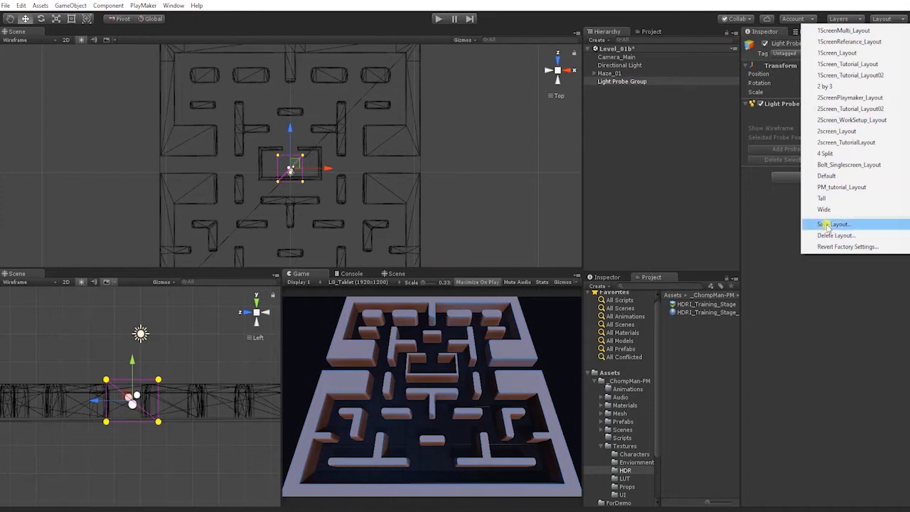
click(828, 176)
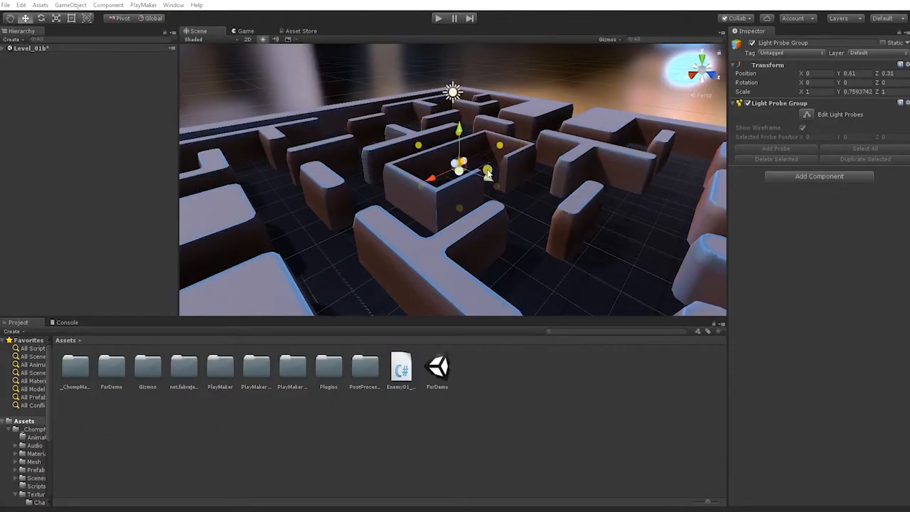
alt+drag(519, 126, 520, 148)
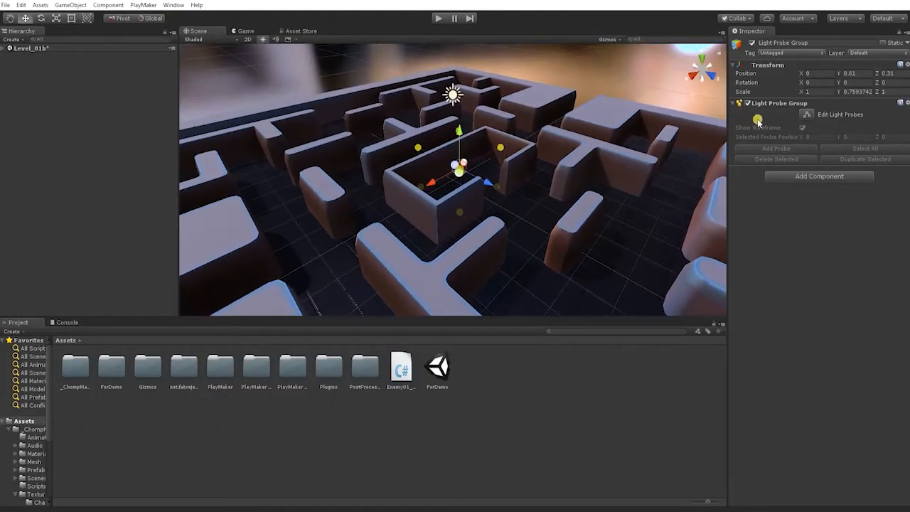
Enable light probe editing and, in the top view, shift the selected probes along Z so the active probe is at Z 1.2816
click(809, 114)
drag(538, 107, 538, 298)
click(3, 49)
alt+drag(386, 104, 625, 142)
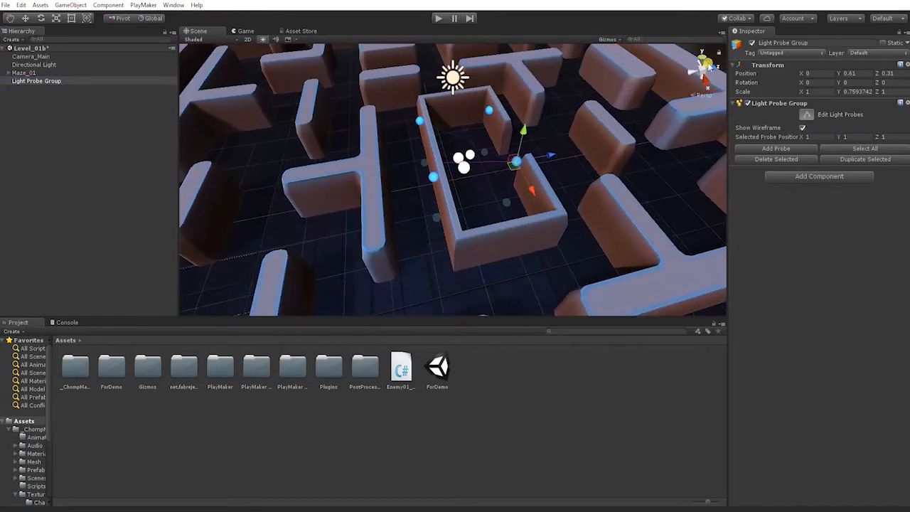
click(704, 63)
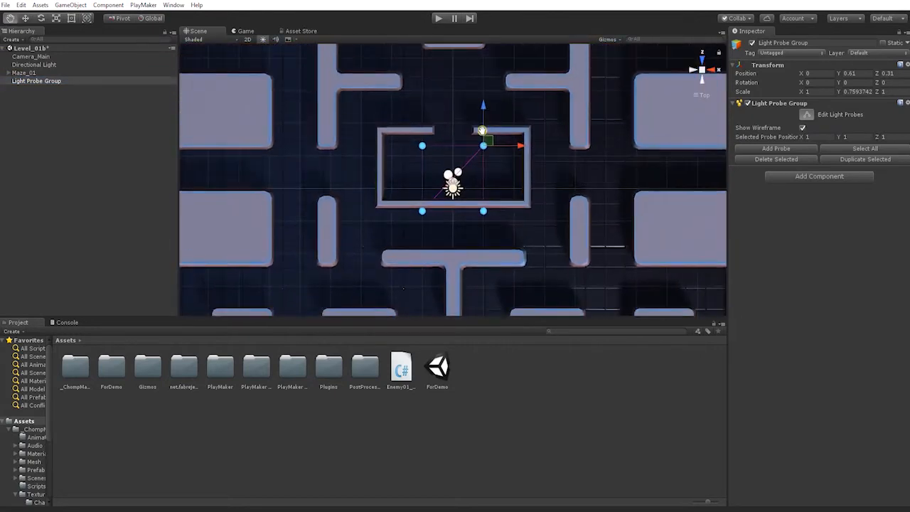
drag(484, 123, 484, 115)
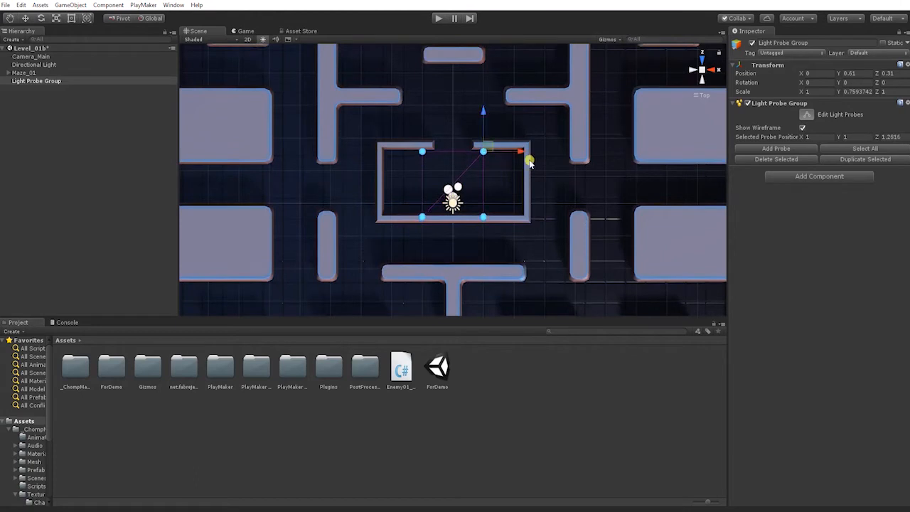
alt+right_drag(383, 140, 379, 140)
Spread the probe rows and columns outward around the maze's central pen, with the corner probe at about X 1.3, Z 1.58
drag(380, 139, 513, 165)
drag(484, 112, 484, 101)
drag(408, 206, 496, 228)
drag(482, 178, 483, 187)
drag(417, 122, 435, 234)
drag(461, 146, 448, 145)
drag(521, 109, 475, 233)
drag(528, 153, 538, 154)
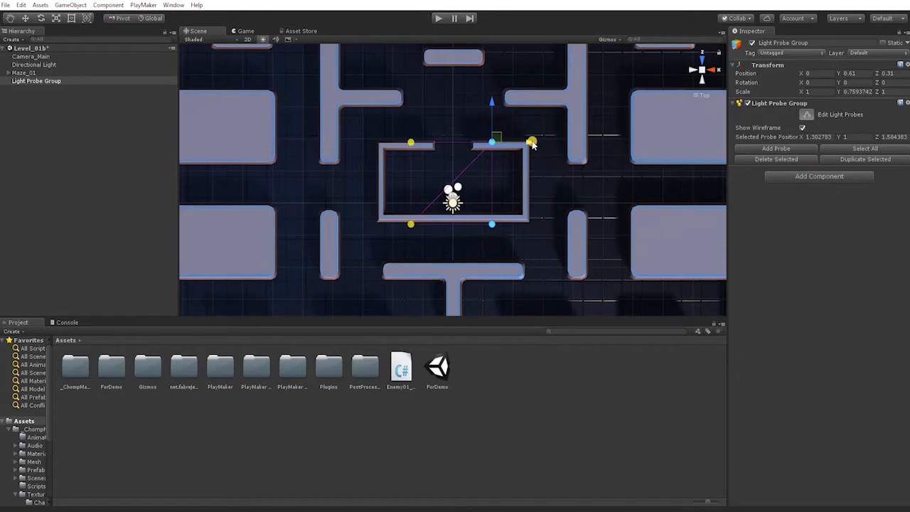
Duplicate all the probes around the central pen and move the copies along positive X, with the active probe at about X 6.9
drag(544, 114, 363, 290)
middle_drag(489, 230, 439, 254)
key(ctrl+d)
drag(477, 169, 637, 167)
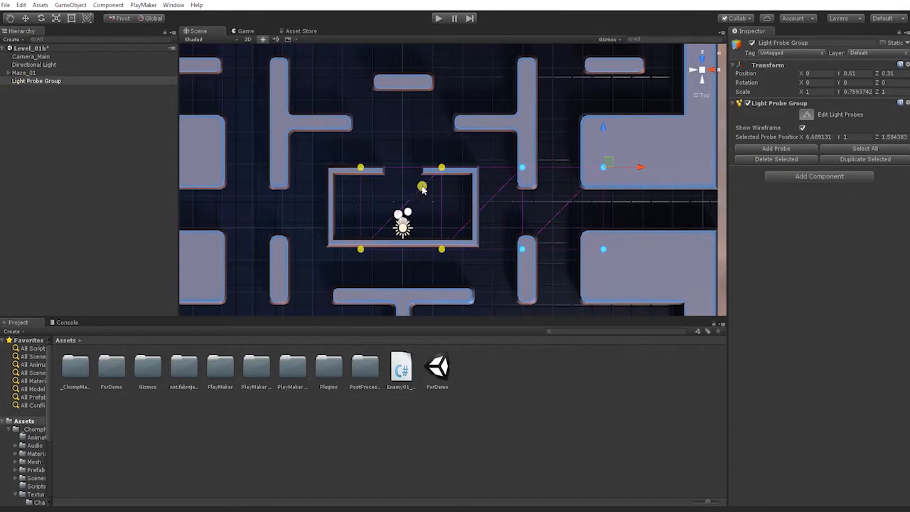
drag(639, 167, 643, 171)
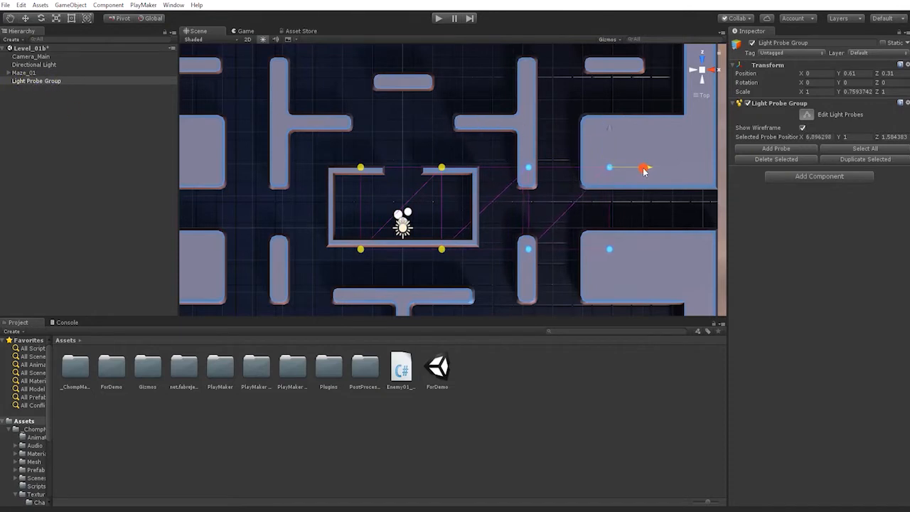
Duplicate the outermost probe column on the positive X side and move it to the maze's outer edge at about X 10.5
drag(583, 158, 653, 275)
scroll(663, 230, down, 2)
middle_drag(614, 219, 569, 225)
drag(591, 176, 693, 181)
scroll(679, 192, down, 4)
middle_drag(448, 191, 540, 179)
scroll(450, 189, down, 2)
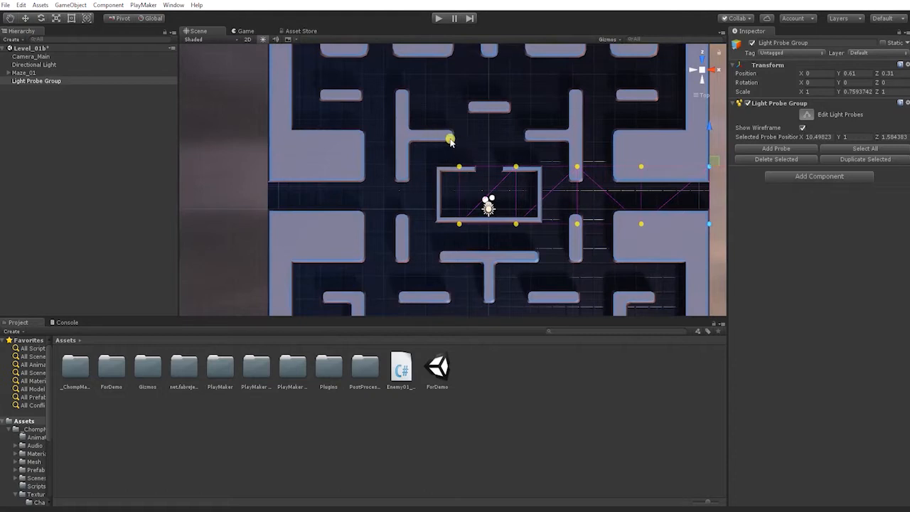
Duplicate the three positive X probe columns and move the copies to the maze's opposite side, with the active probe at about X -4.12
drag(567, 141, 721, 249)
scroll(625, 206, down, 1)
middle_drag(626, 207, 612, 209)
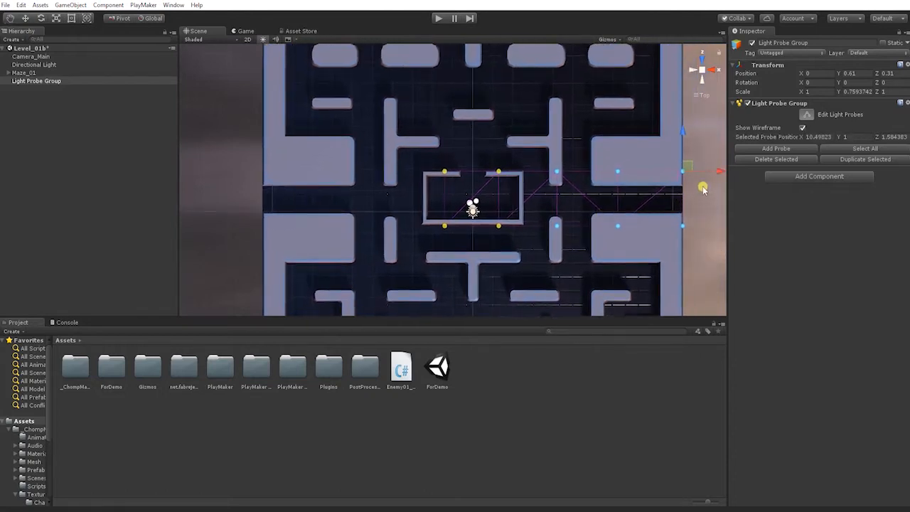
drag(717, 171, 425, 167)
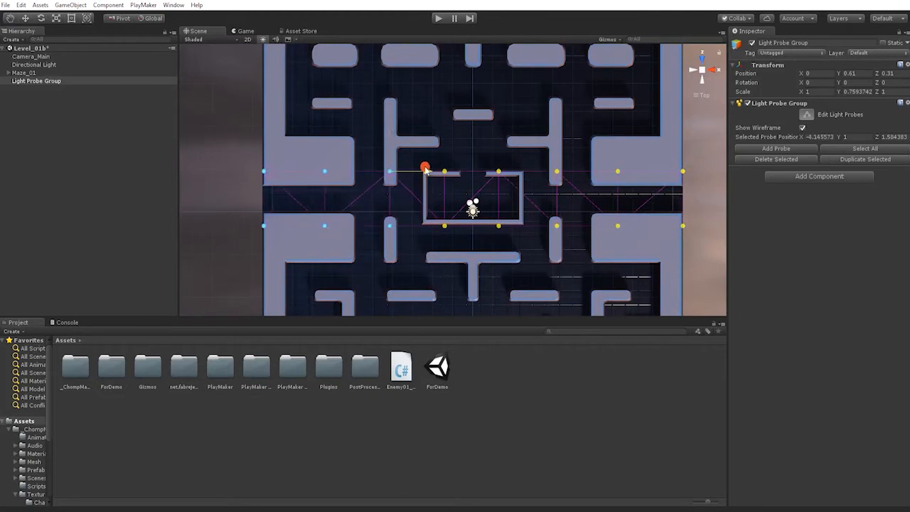
middle_drag(428, 186, 491, 205)
scroll(546, 199, down, 1)
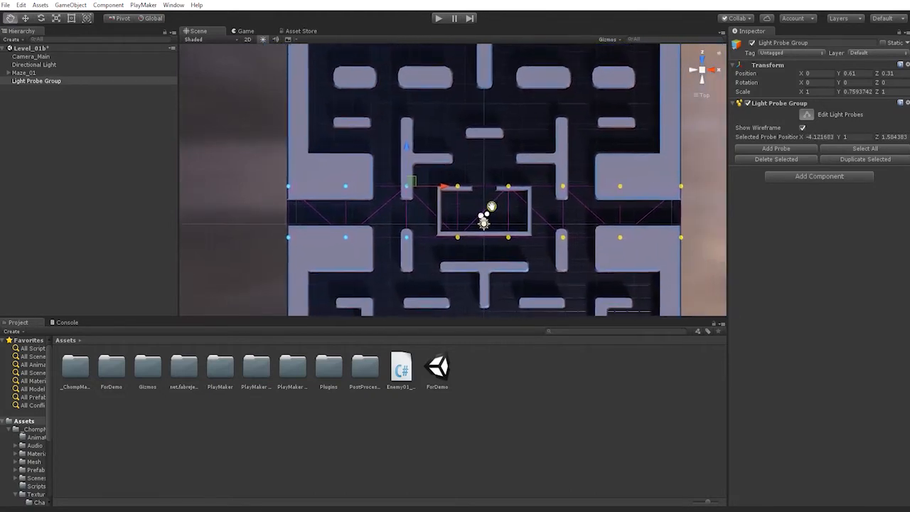
Duplicate the probe row above the central pen three times toward the maze's upper wall, placing the last two rows at Z about 7.14 and 9.83
scroll(654, 152, down, 1)
middle_drag(654, 152, 643, 182)
drag(267, 193, 724, 238)
drag(398, 175, 397, 128)
middle_drag(397, 131, 394, 152)
drag(393, 152, 401, 92)
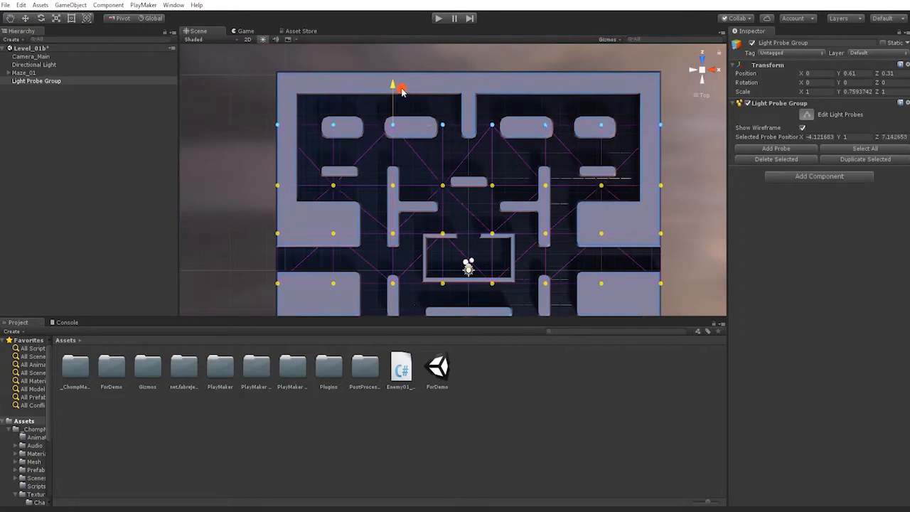
drag(395, 86, 403, 35)
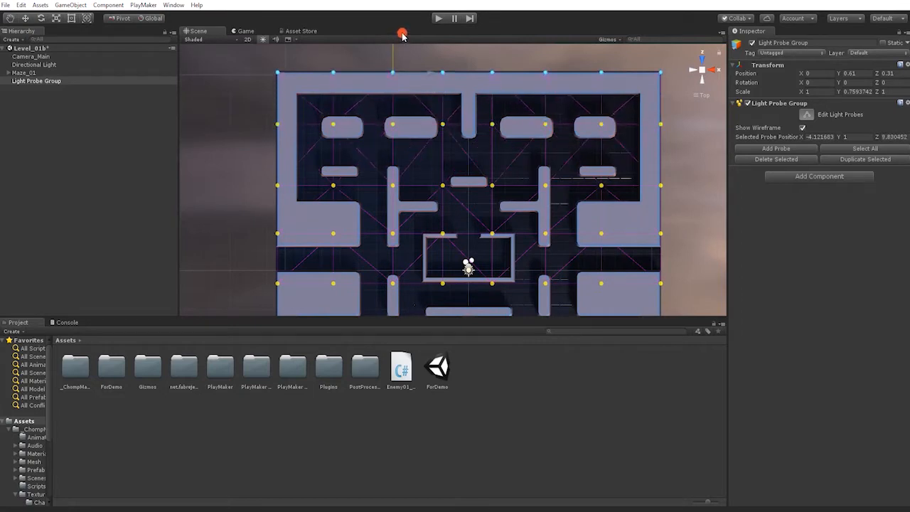
Duplicate the probe row below the central pen and move the copy toward the maze's lower half, to about Z -4.2
middle_drag(630, 251, 629, 181)
alt+right_drag(629, 181, 616, 193)
middle_drag(635, 196, 630, 152)
drag(669, 162, 183, 205)
alt+middle_drag(389, 198, 386, 173)
key(ctrl+d)
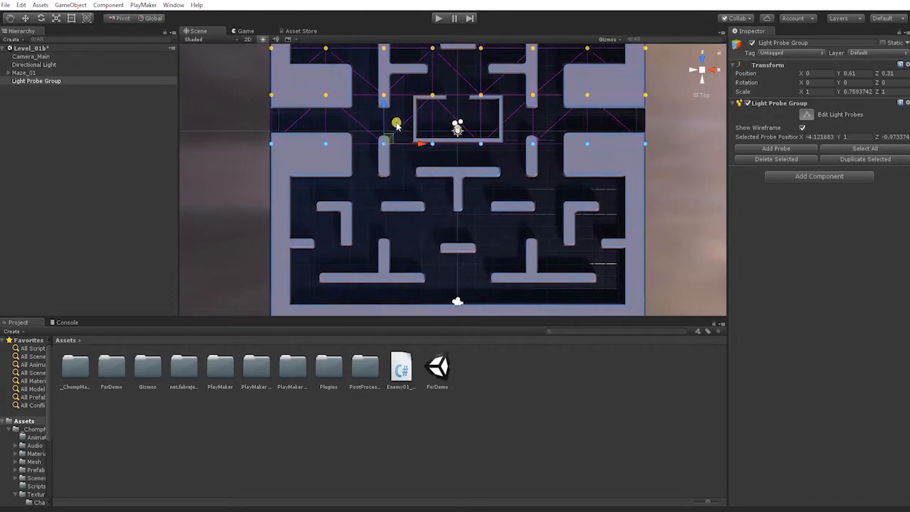
drag(383, 100, 380, 165)
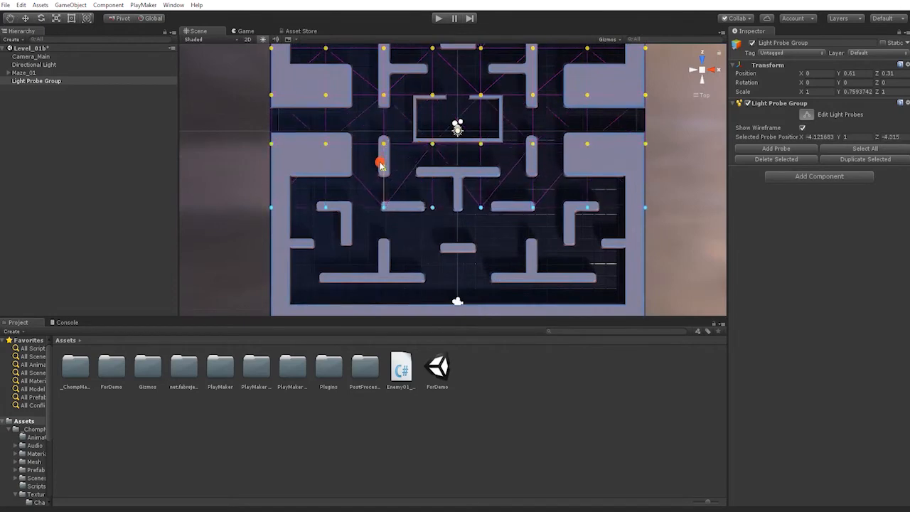
middle_drag(414, 167, 402, 199)
drag(371, 204, 371, 203)
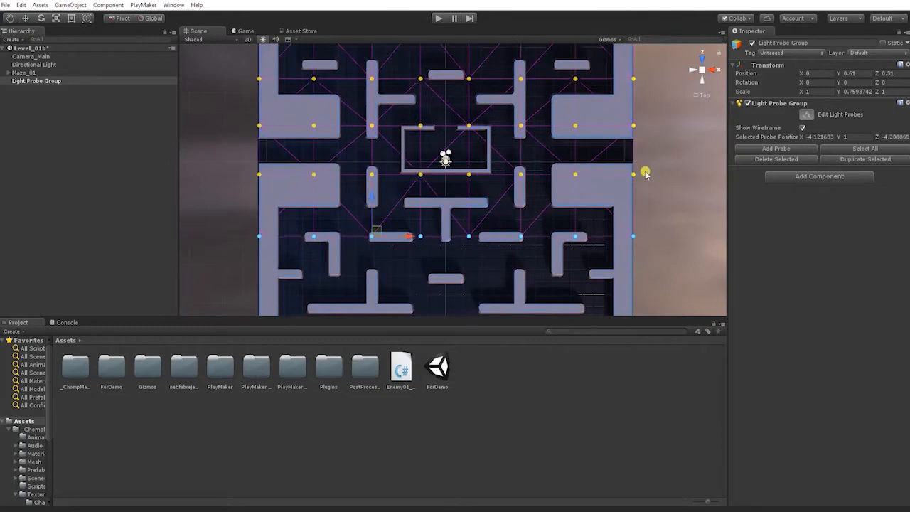
Nudge the lowest probe row, then duplicate it and move the copy down to about Z -7.58
drag(685, 154, 246, 279)
drag(372, 199, 372, 205)
middle_drag(412, 204, 415, 152)
drag(676, 176, 225, 214)
key(ctrl+d)
drag(373, 148, 374, 207)
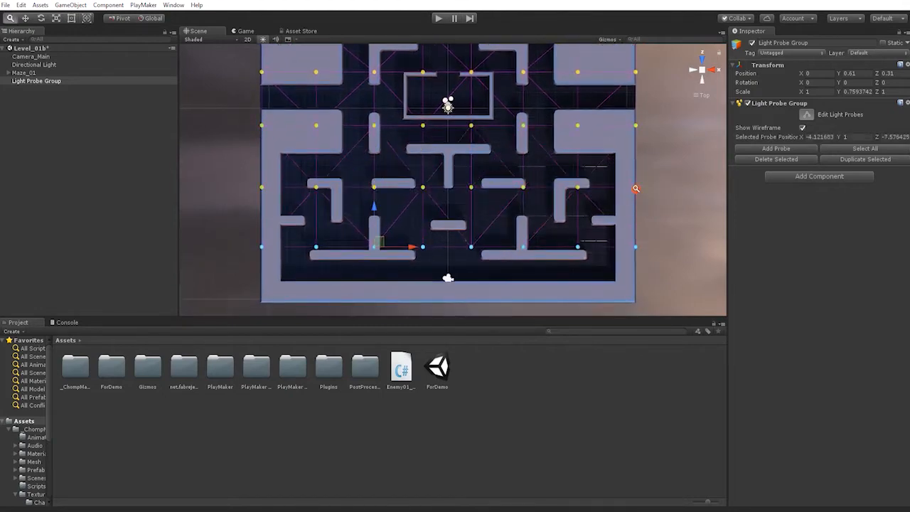
Shift the new row to about Z -7.15, duplicate it to the maze's lower outer edge at about Z -10.55, and finish editing the light probes
alt+right_drag(635, 188, 500, 168)
middle_drag(500, 168, 500, 205)
alt+right_drag(500, 205, 401, 193)
drag(406, 213, 407, 208)
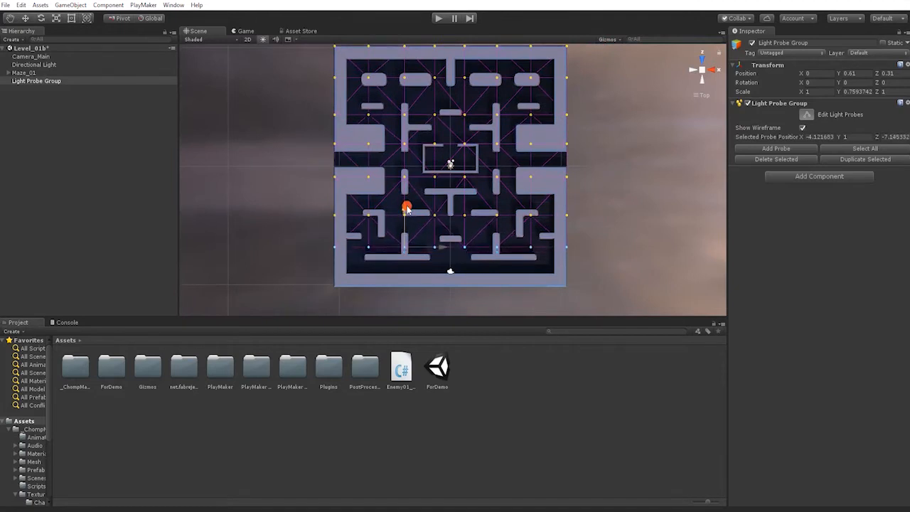
drag(406, 217, 399, 258)
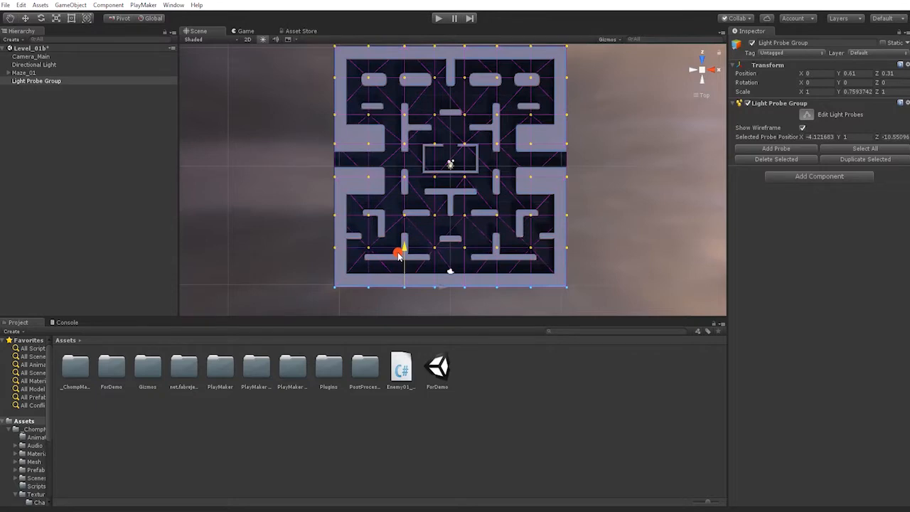
click(698, 96)
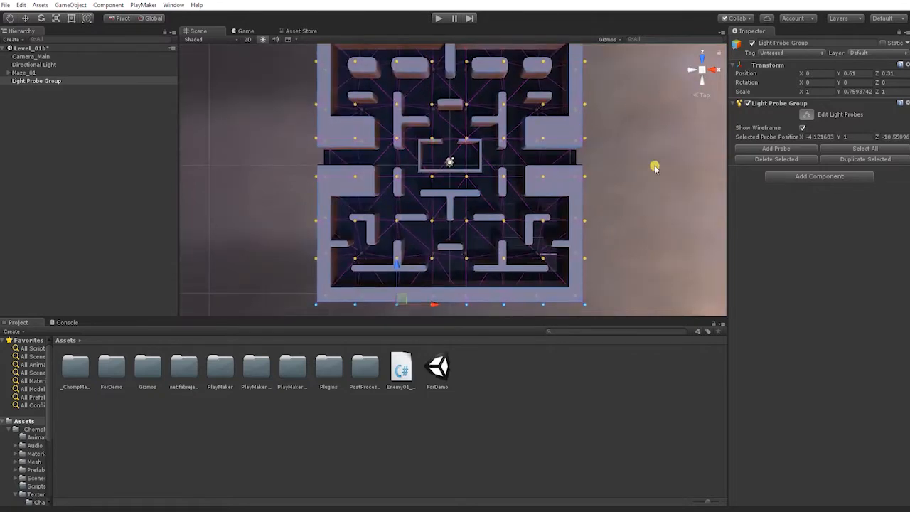
alt+drag(646, 197, 593, 87)
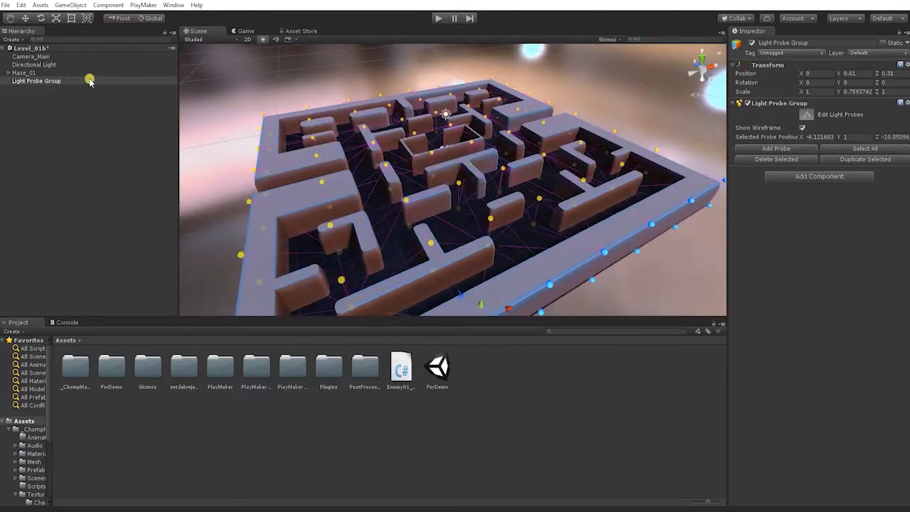
click(807, 115)
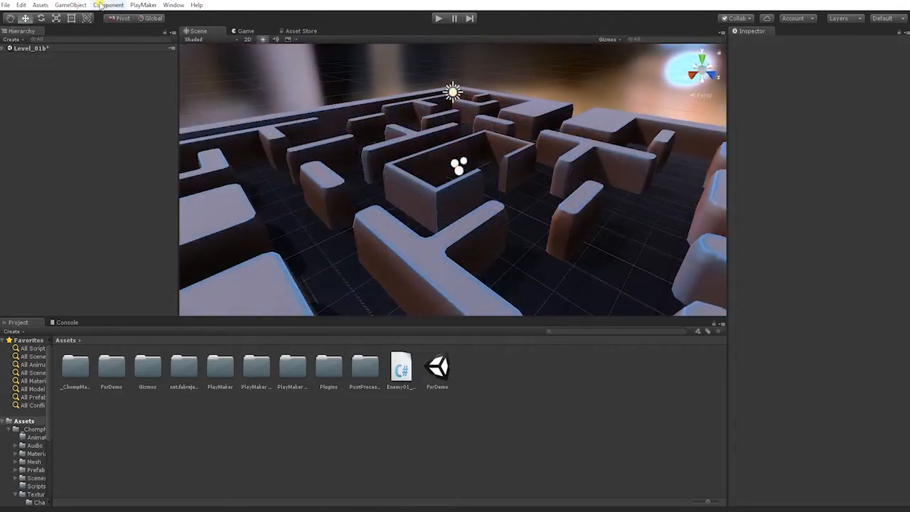
Add a Reflection Probe to the scene
click(70, 5)
mouse_move(124, 61)
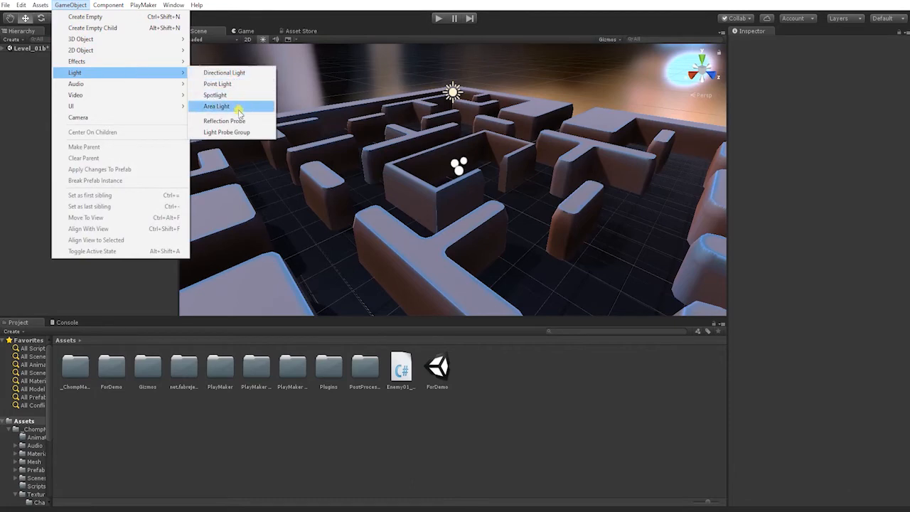
click(240, 122)
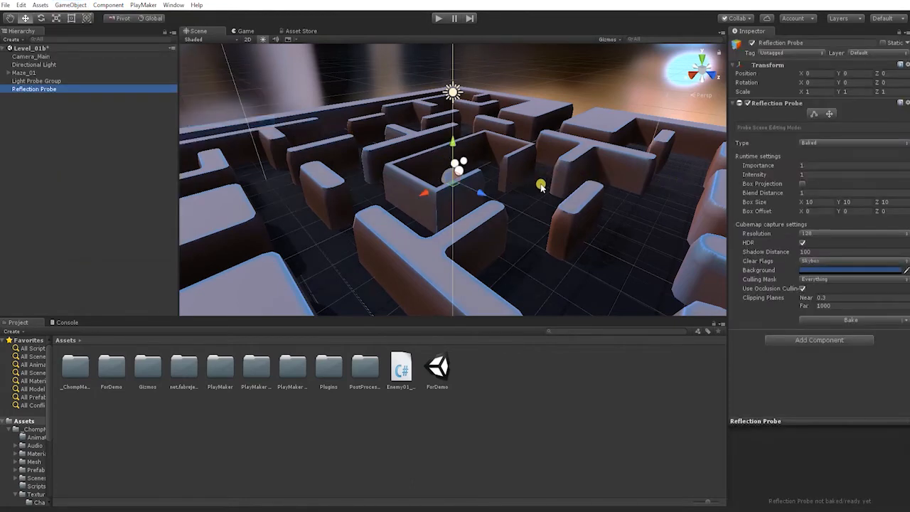
Raise the reflection probe above the maze, to about Y 2.31, working in an orthographic back view
alt+right_drag(545, 178, 399, 175)
alt+drag(399, 174, 378, 160)
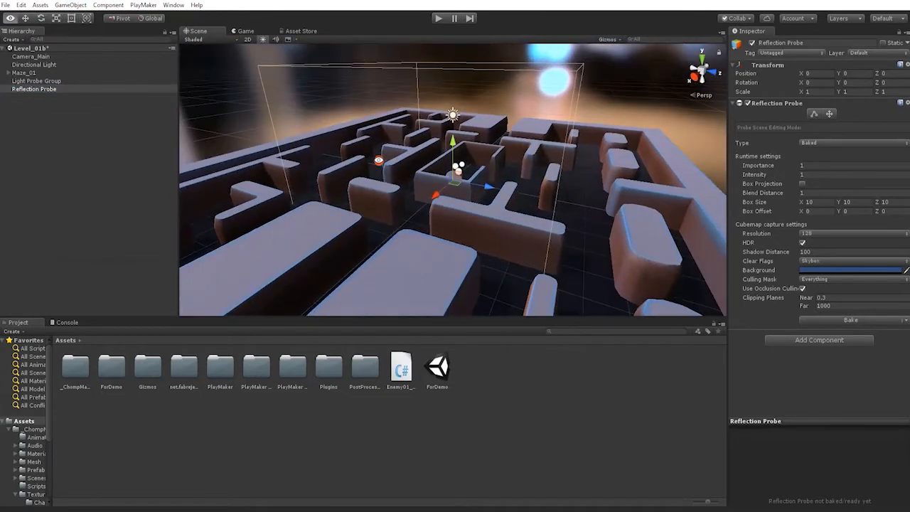
click(692, 94)
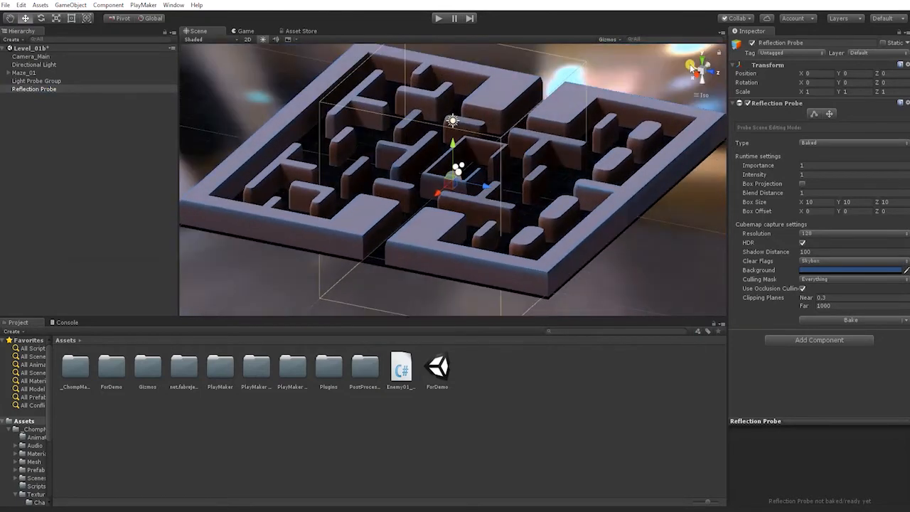
click(691, 67)
alt+right_drag(578, 115, 581, 121)
middle_drag(560, 125, 529, 169)
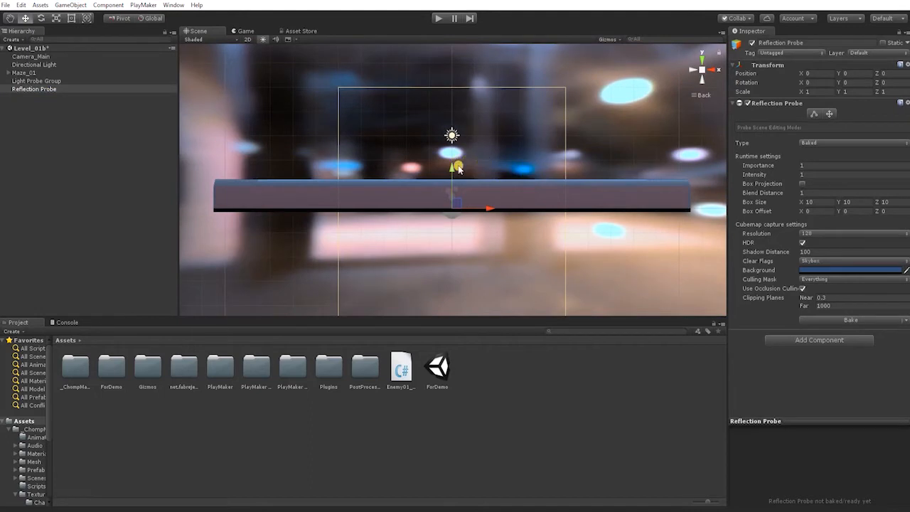
key(alt)
alt+right_drag(521, 204, 492, 221)
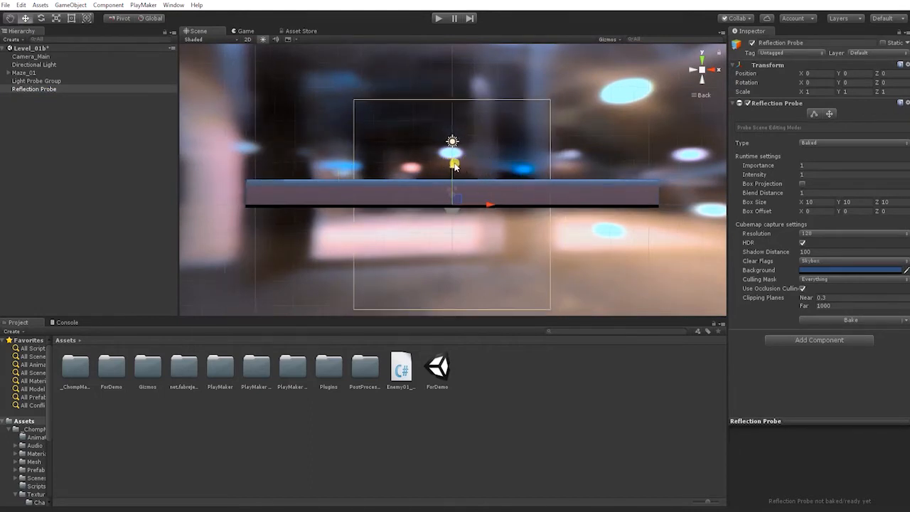
drag(454, 166, 455, 118)
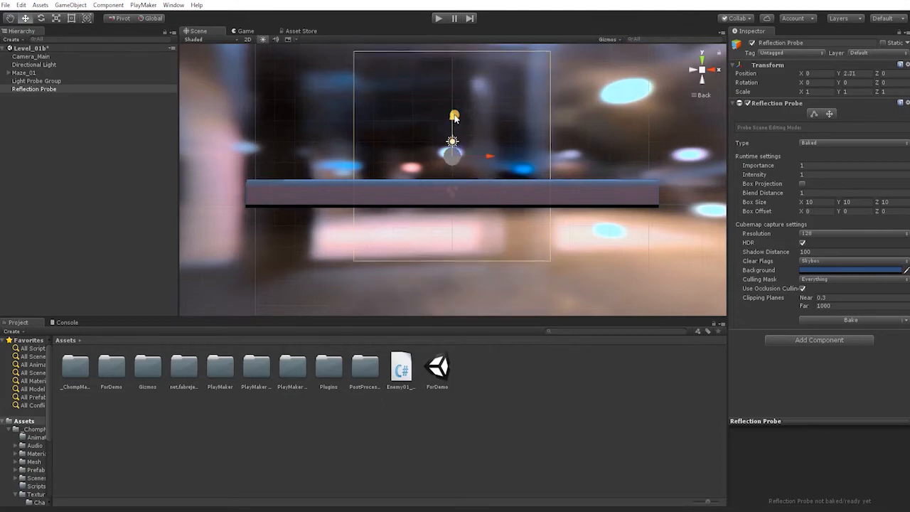
alt+right_drag(490, 164, 497, 165)
middle_drag(489, 163, 484, 189)
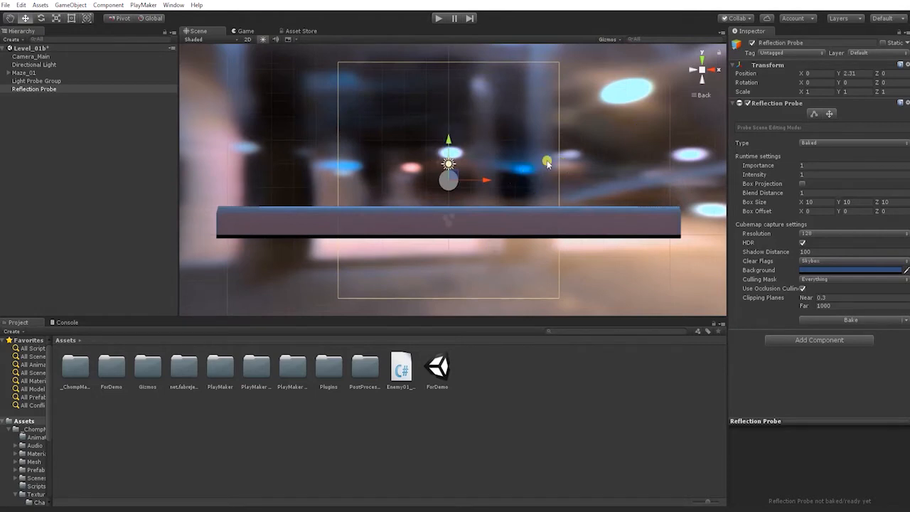
Shrink the reflection probe's box vertically to a height of about 5.33, with its underside just below the maze floor
click(814, 113)
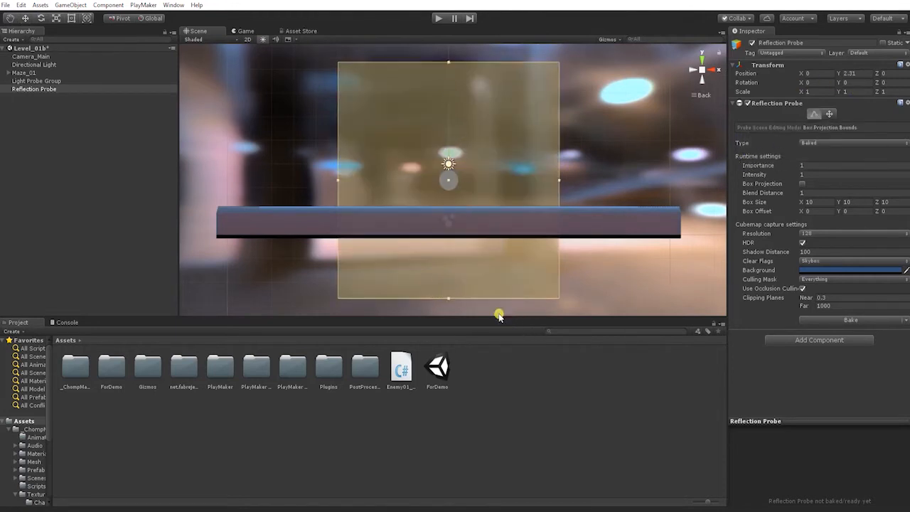
drag(450, 298, 449, 240)
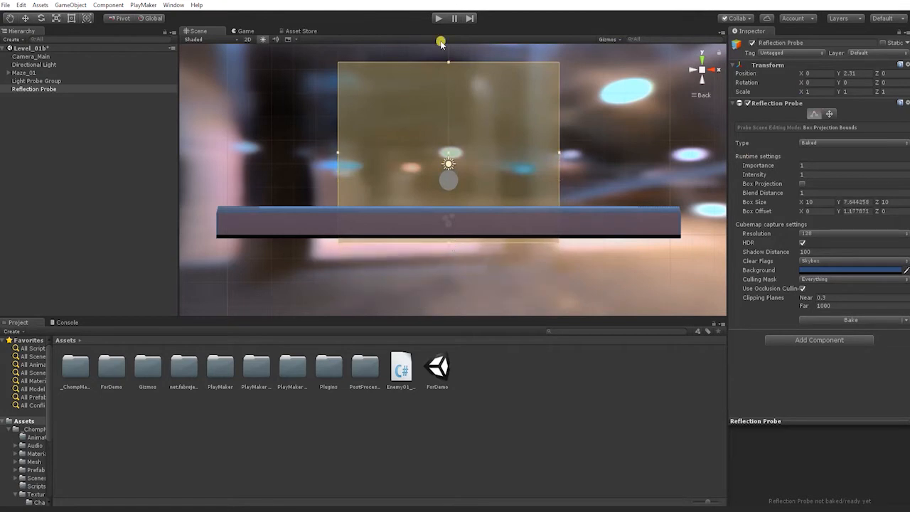
click(448, 239)
key(z)
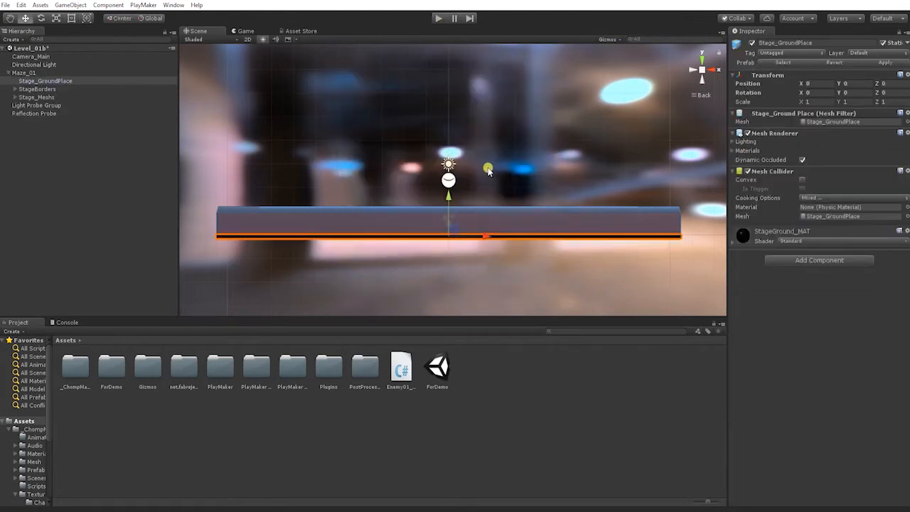
click(447, 176)
click(814, 114)
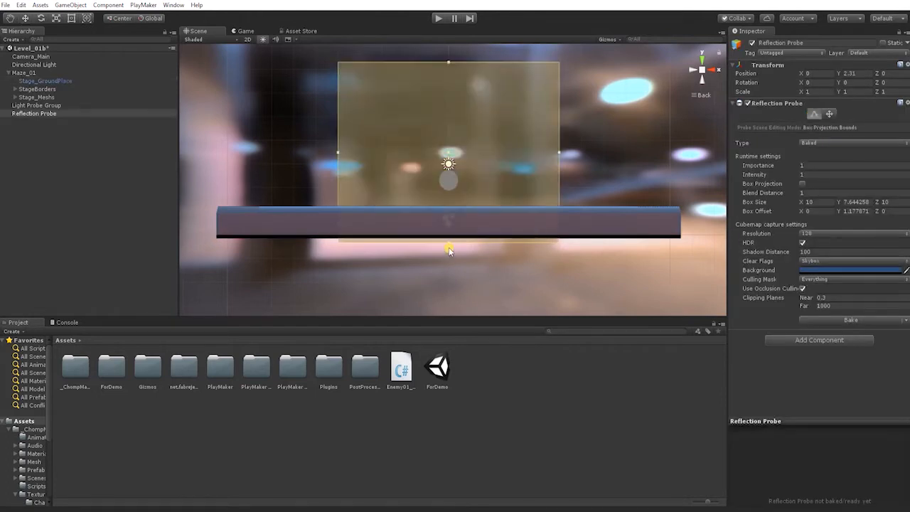
drag(448, 245, 448, 244)
drag(446, 64, 448, 115)
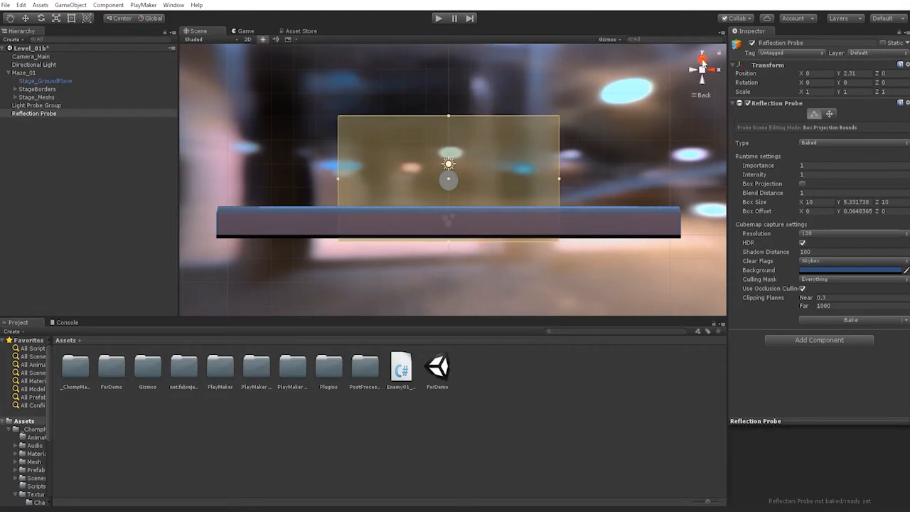
Widen the reflection probe's box in the top view to the maze's outer side walls, about 21.09 along X
click(702, 62)
scroll(450, 178, down, 5)
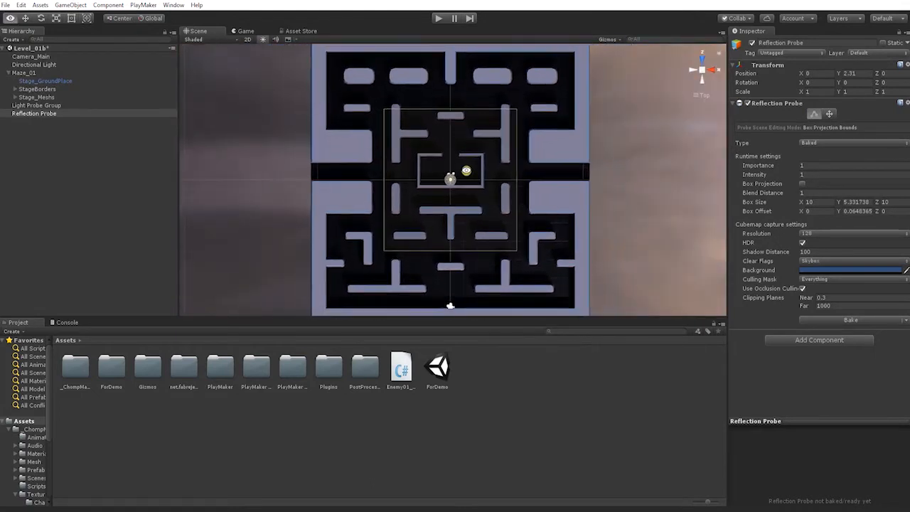
drag(518, 182, 592, 178)
drag(381, 182, 309, 185)
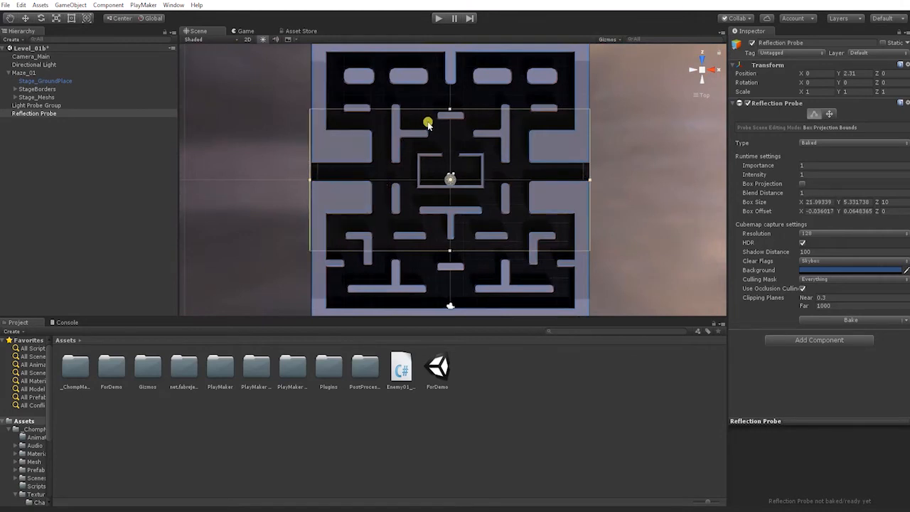
Extend the reflection probe's box to the maze's upper and lower walls, about 19.98 along Z, and fine-tune its X size to about 21.17
click(449, 79)
click(45, 113)
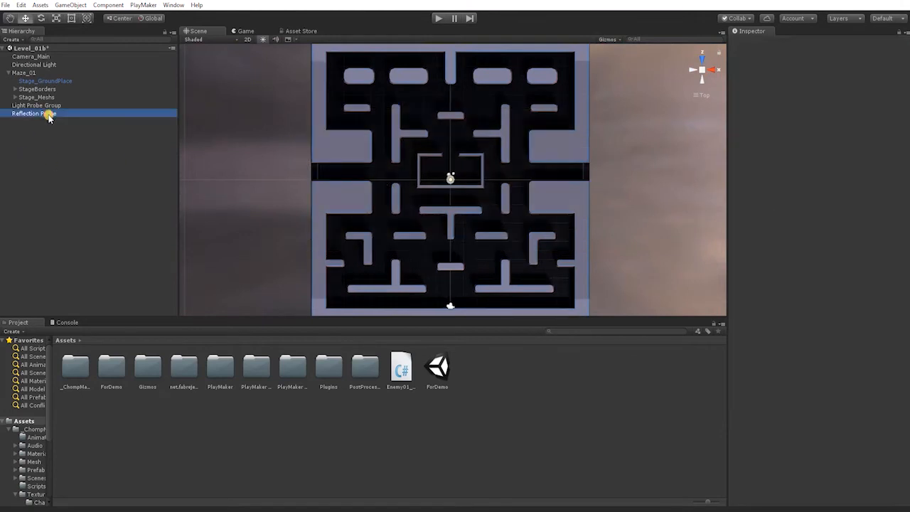
click(816, 113)
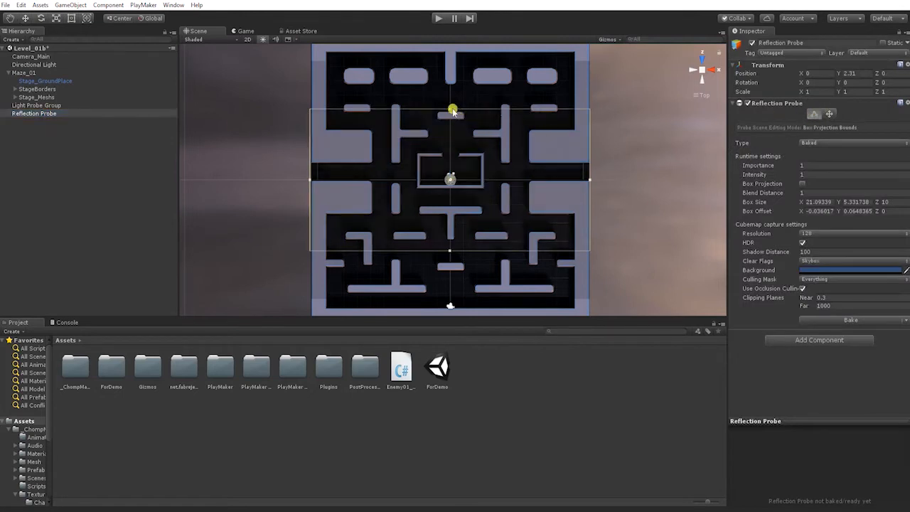
drag(449, 111, 445, 43)
alt+middle_drag(484, 222, 485, 195)
drag(451, 223, 446, 300)
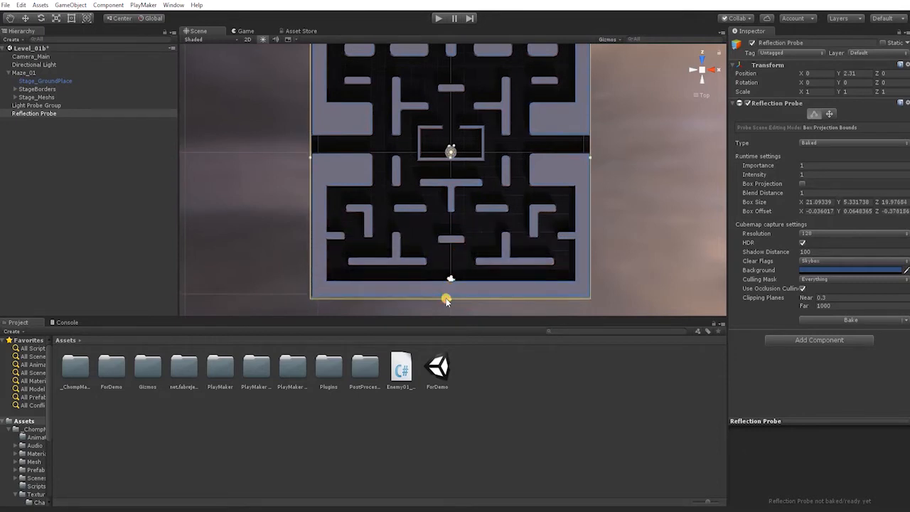
drag(590, 159, 592, 161)
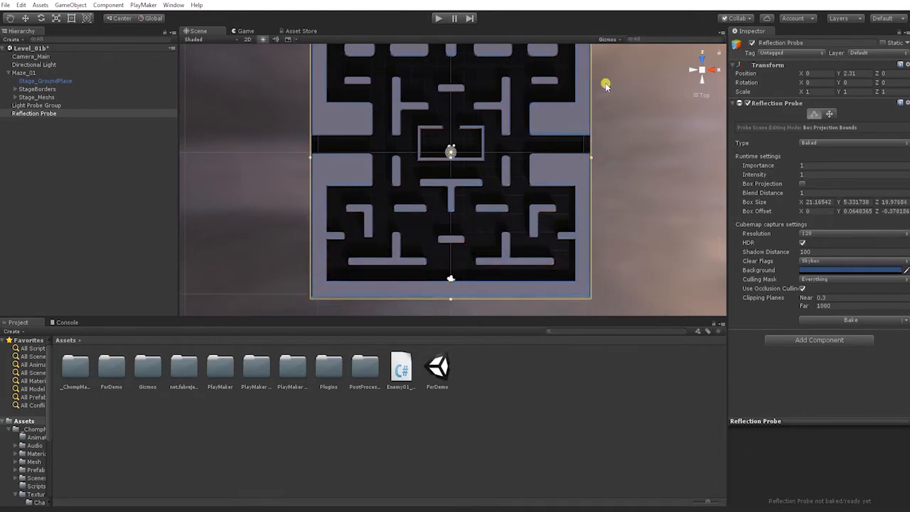
Set the reflection probe's box offset to about Y -1.14 and raise the probe to about Y 3.15
click(702, 96)
alt+drag(492, 167, 573, 55)
alt+drag(438, 222, 452, 198)
mouse_move(839, 211)
mouse_down()
mouse_move(818, 209)
mouse_move(846, 204)
mouse_up()
key(ctrl+z)
alt+drag(529, 201, 496, 198)
key(w)
drag(431, 161, 435, 140)
click(690, 71)
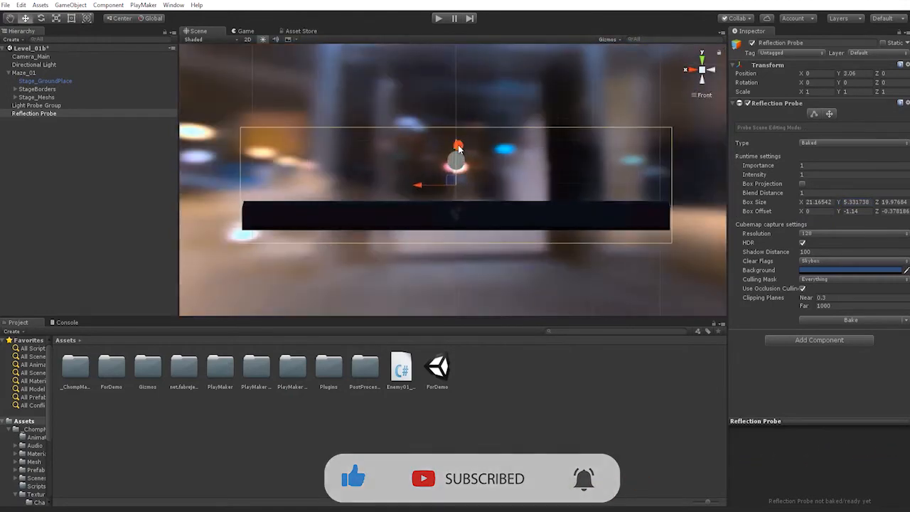
drag(458, 146, 455, 147)
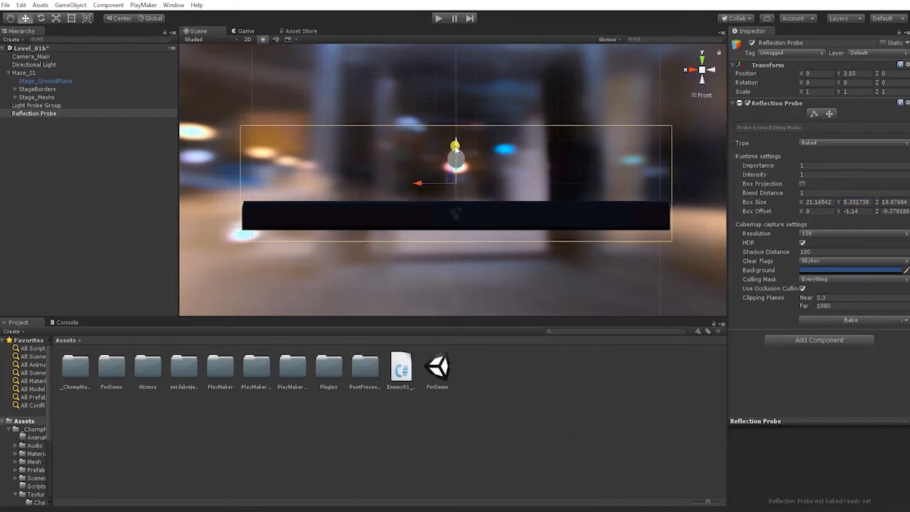
Tighten the reflection probe's box to a height of about 3.88 from the maze floor, then leave bounds editing and return to perspective
click(814, 114)
drag(458, 245, 457, 232)
drag(456, 127, 451, 148)
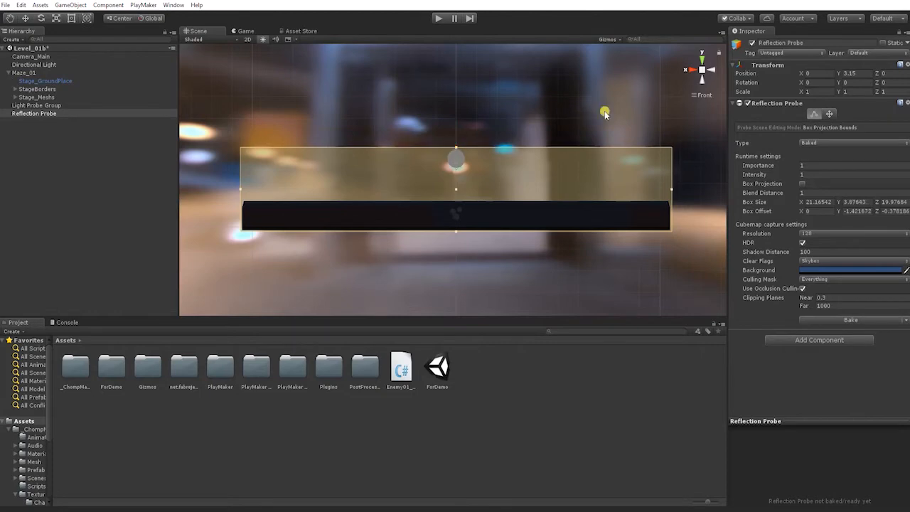
click(814, 114)
click(692, 94)
alt+drag(402, 150, 592, 206)
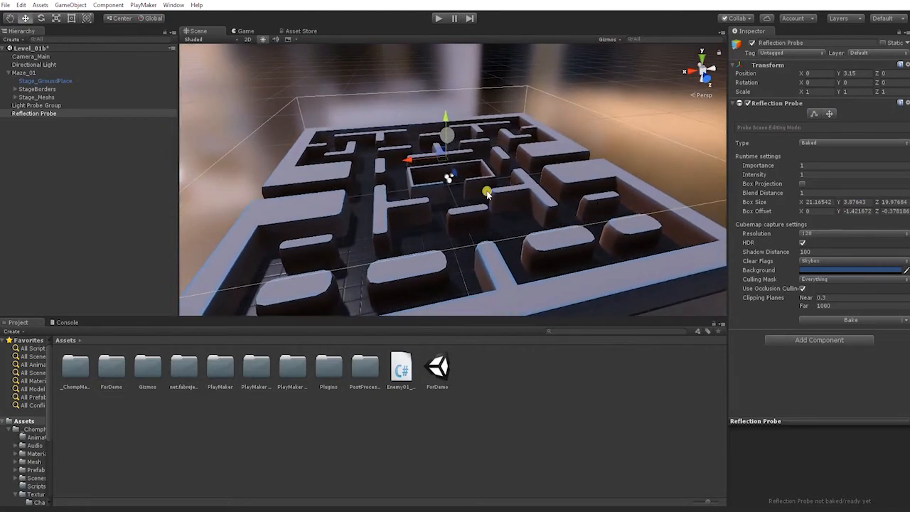
Set the reflection probe's clipping planes to near 0.1 and far 80, and its shadow distance to 80
click(825, 305)
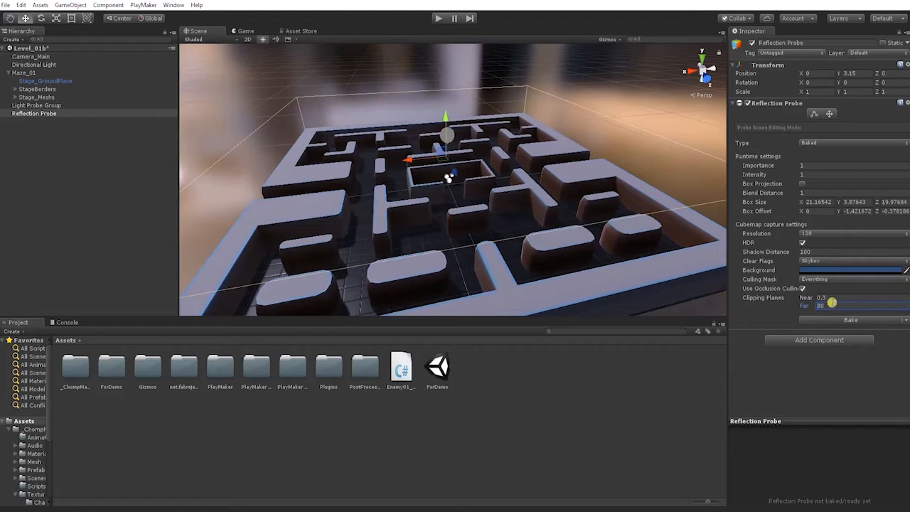
click(833, 299)
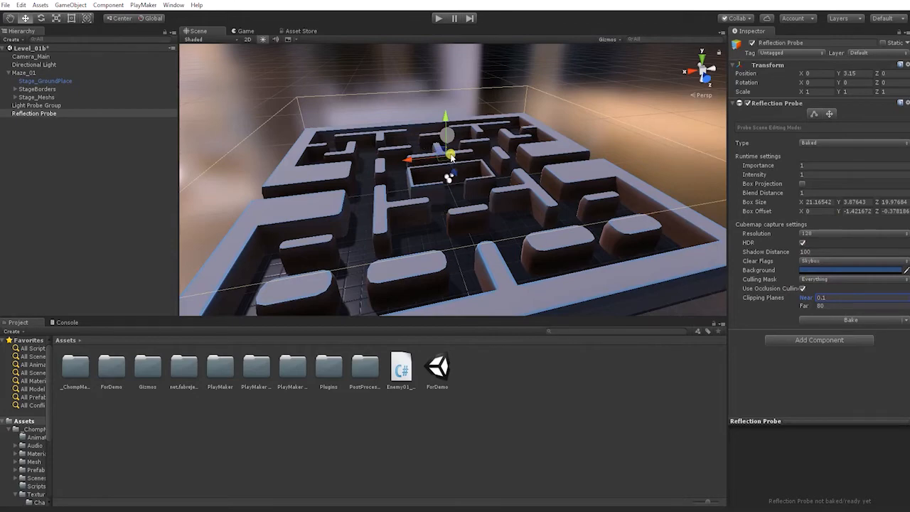
click(813, 251)
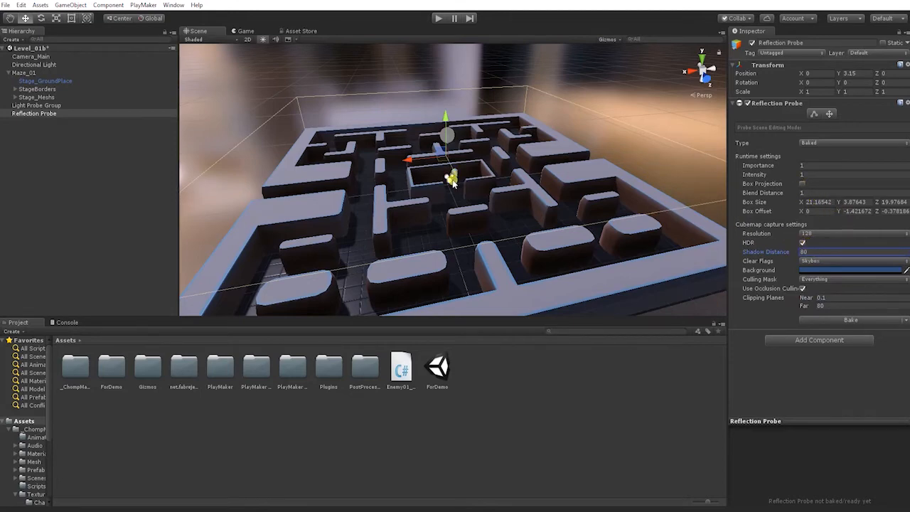
Bake the reflection probe without Box Projection and enlarge its preview
click(802, 185)
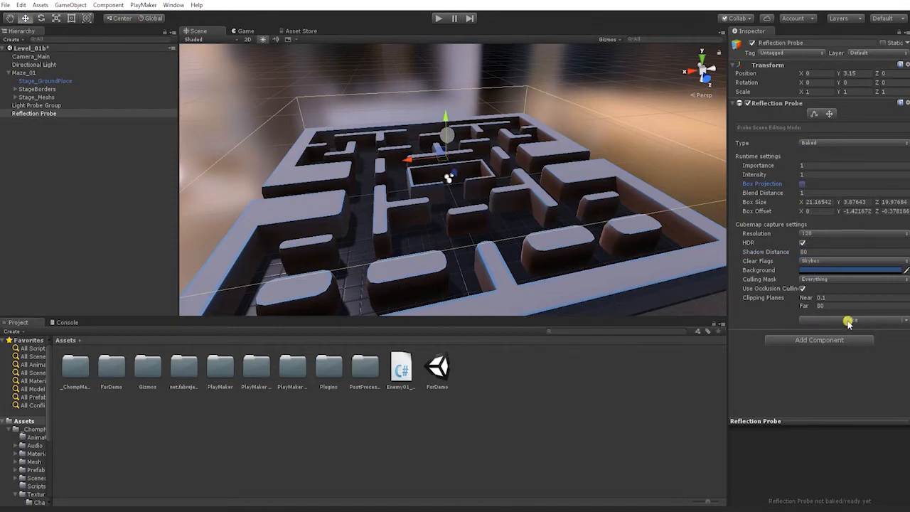
click(848, 321)
drag(816, 420, 838, 455)
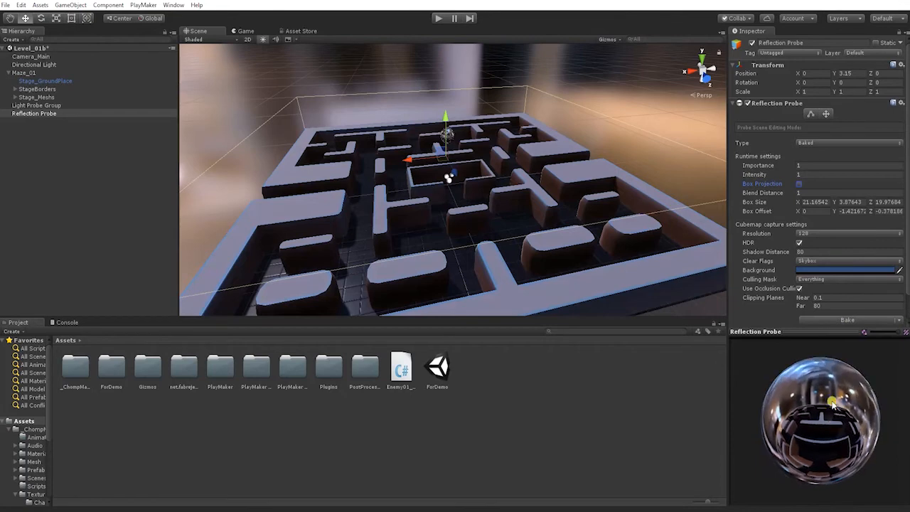
Enable Box Projection on the reflection probe and bake it again
click(799, 184)
click(832, 320)
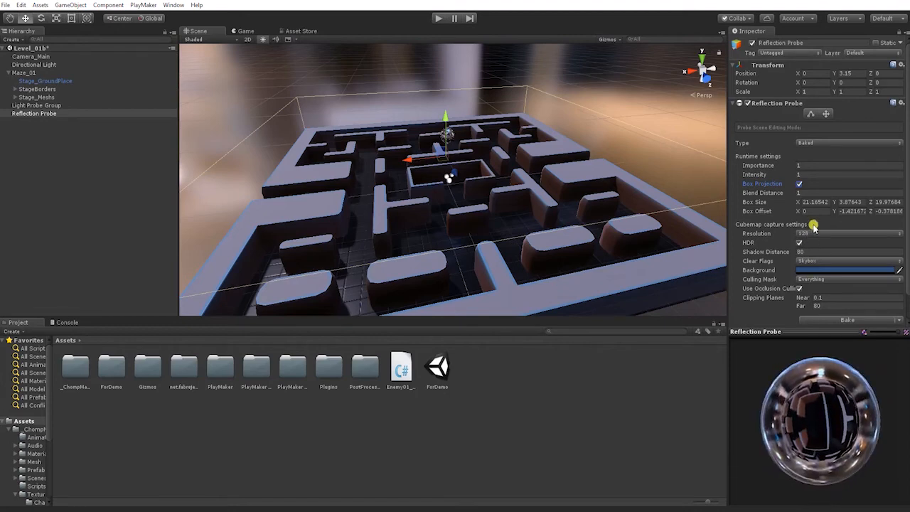
Try higher intensity values on the reflection probe, up to about 2.76, and restore the intensity to 1
drag(767, 175, 795, 176)
alt+drag(534, 209, 476, 228)
drag(782, 175, 754, 177)
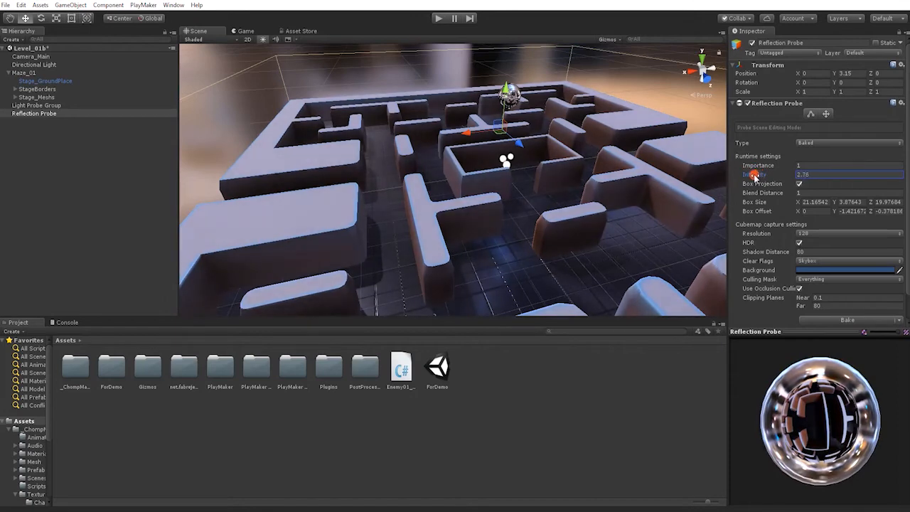
text(1)
key(shift+Tab)
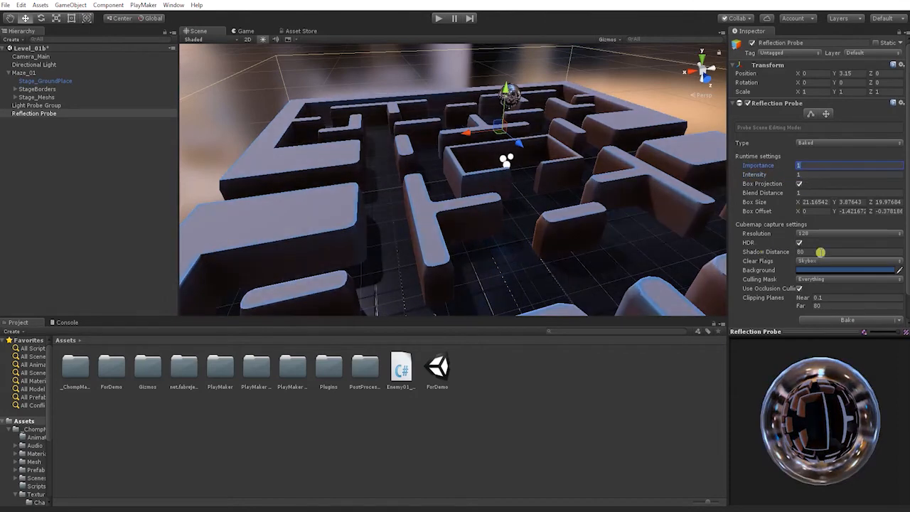
Duplicate the reflection probe and raise the copy above the original, to a Y position of about 3.87
alt+drag(609, 207, 320, 178)
alt+drag(564, 185, 485, 210)
click(82, 116)
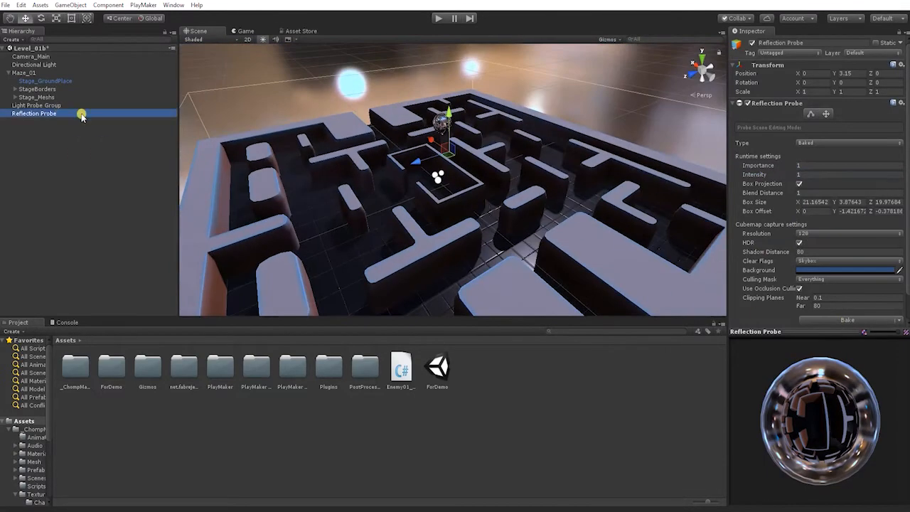
mouse_move(339, 135)
alt+mouse_down()
mouse_move(462, 144)
mouse_move(474, 172)
mouse_move(451, 109)
mouse_move(342, 146)
alt+mouse_up()
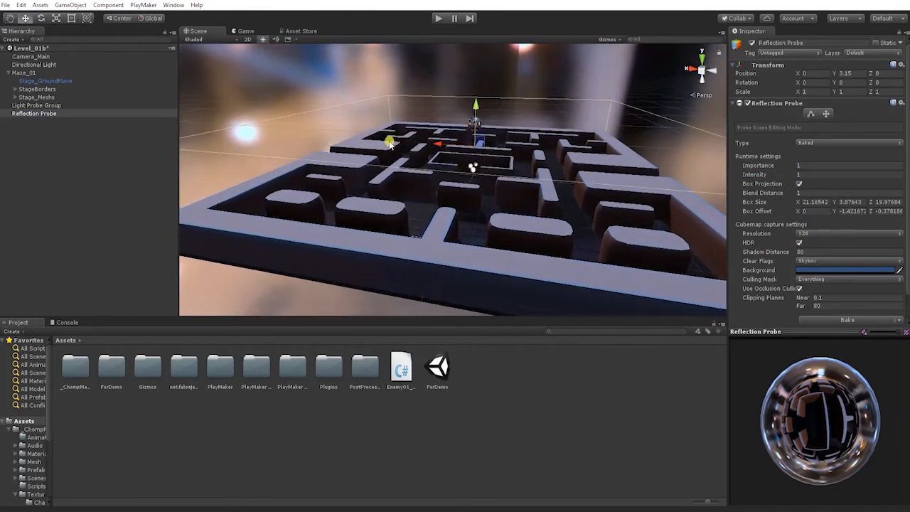
key(ctrl+d)
click(702, 57)
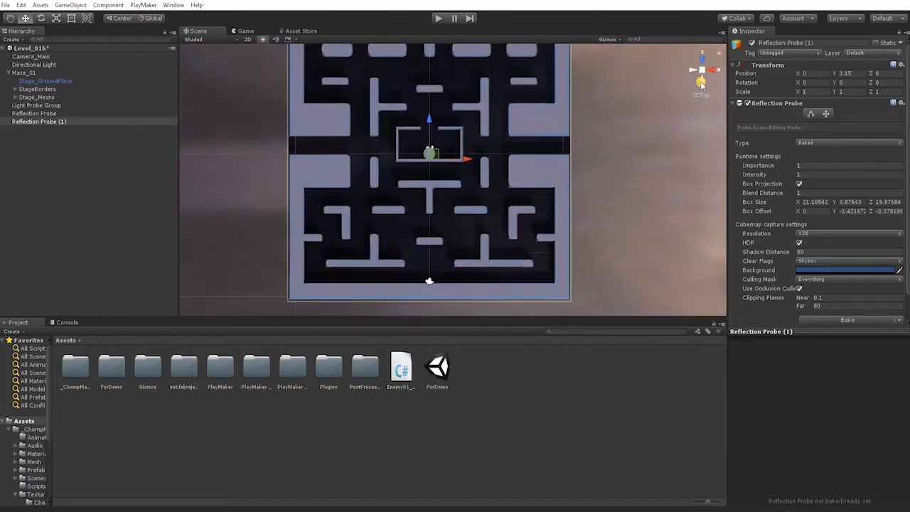
click(701, 84)
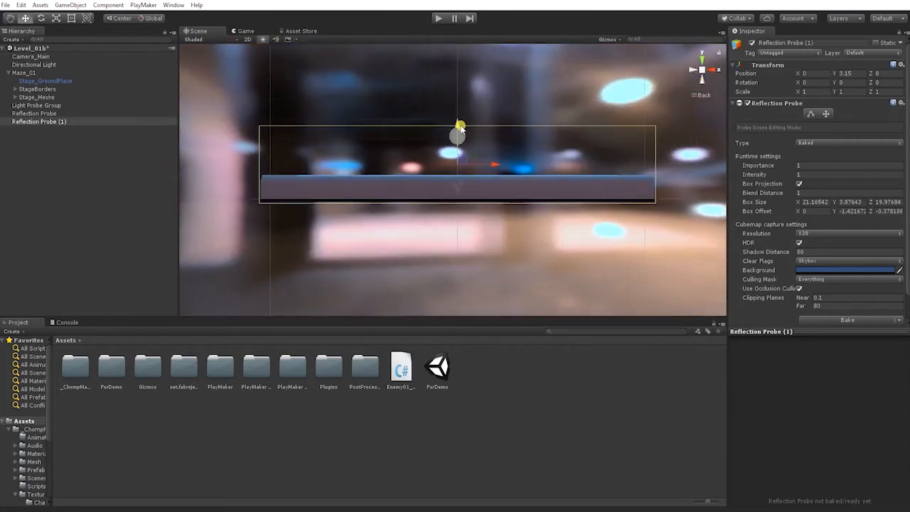
mouse_move(457, 123)
mouse_down()
mouse_move(455, 109)
mouse_move(458, 140)
mouse_move(460, 109)
mouse_up()
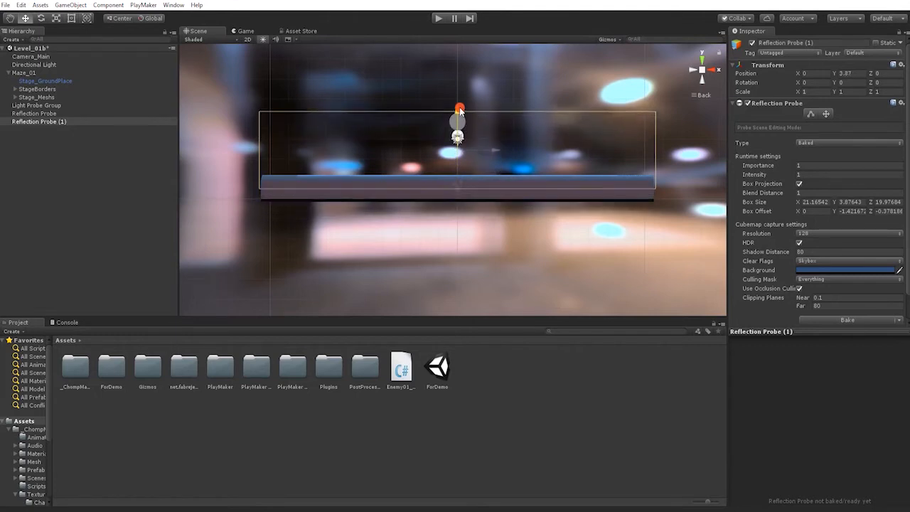
Extend the duplicate probe's box down to the maze floor, to a height of about 4.59, and return to perspective with bounds editing off
click(810, 113)
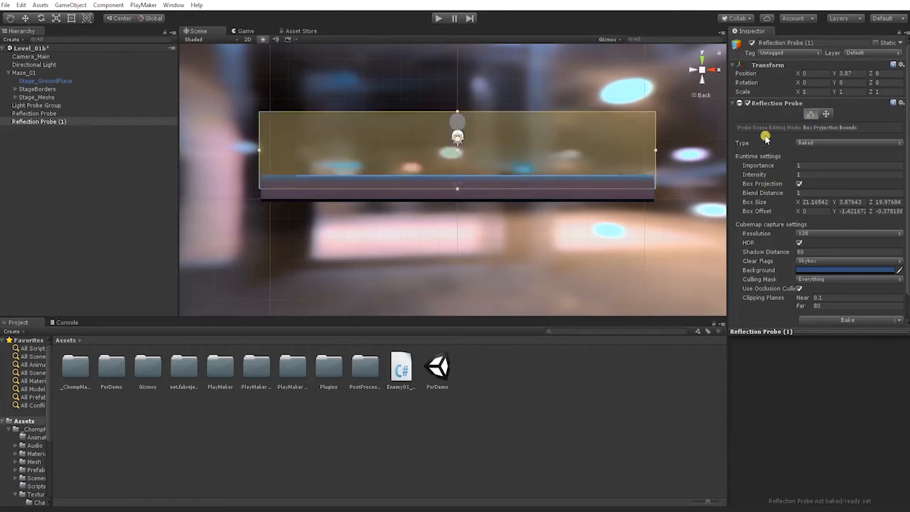
click(457, 194)
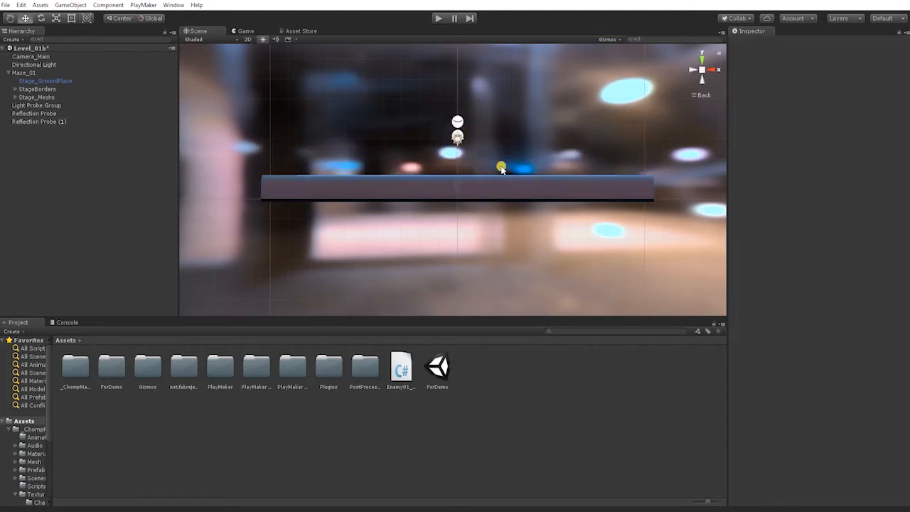
click(501, 167)
click(810, 114)
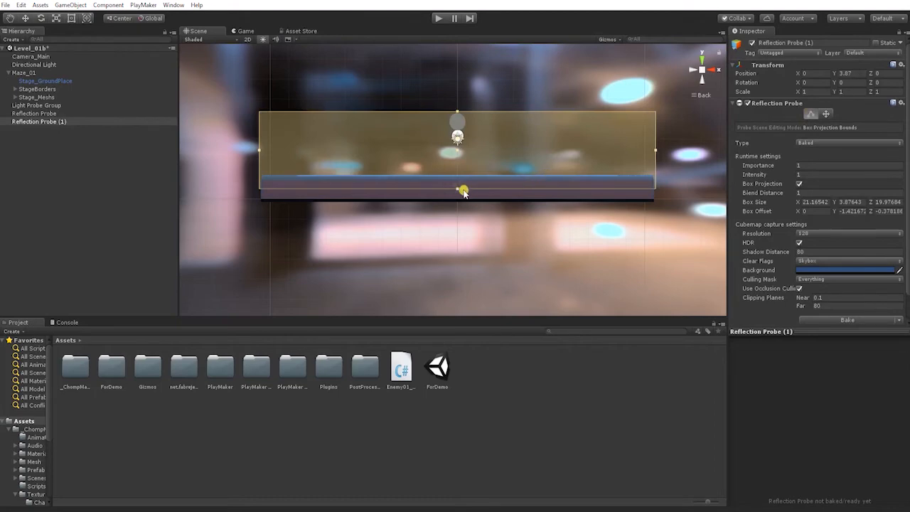
drag(458, 190, 458, 204)
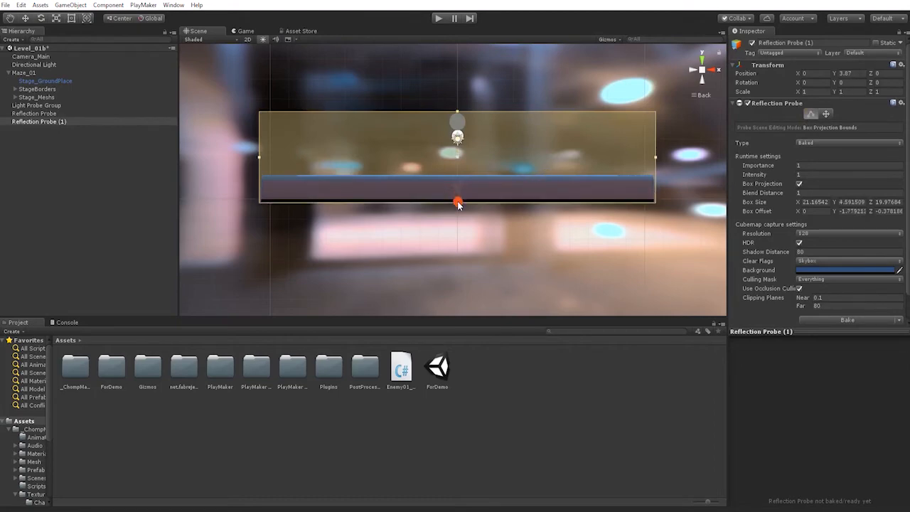
click(698, 96)
alt+drag(548, 83, 296, 220)
key(w)
Change the duplicate reflection probe's type to Realtime
alt+drag(518, 192, 353, 162)
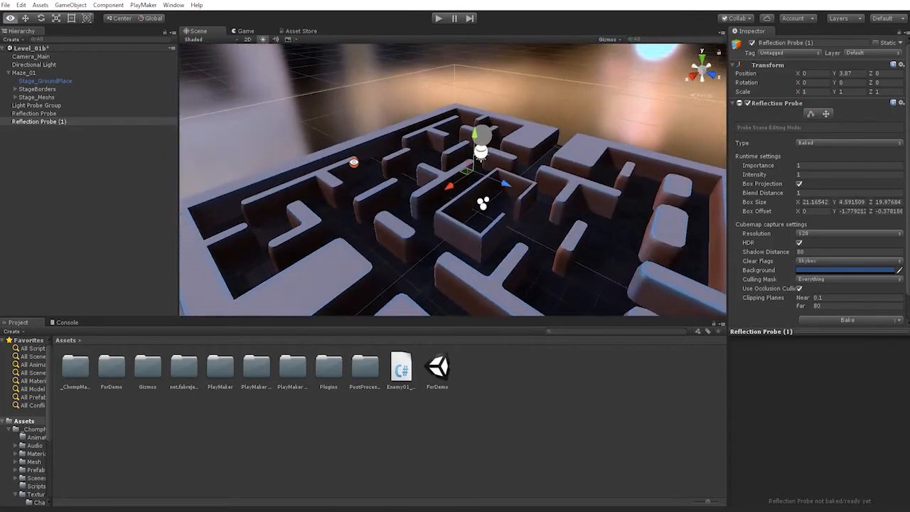
alt+drag(589, 169, 675, 145)
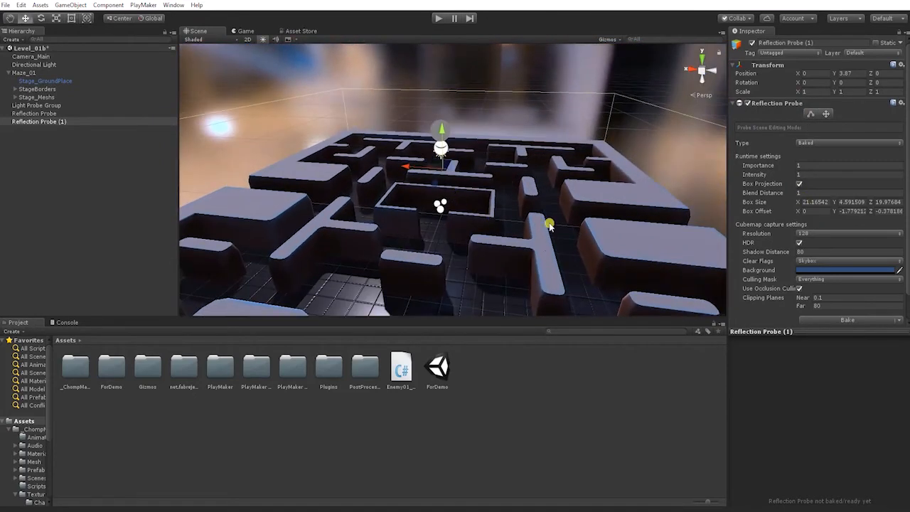
alt+drag(477, 187, 412, 248)
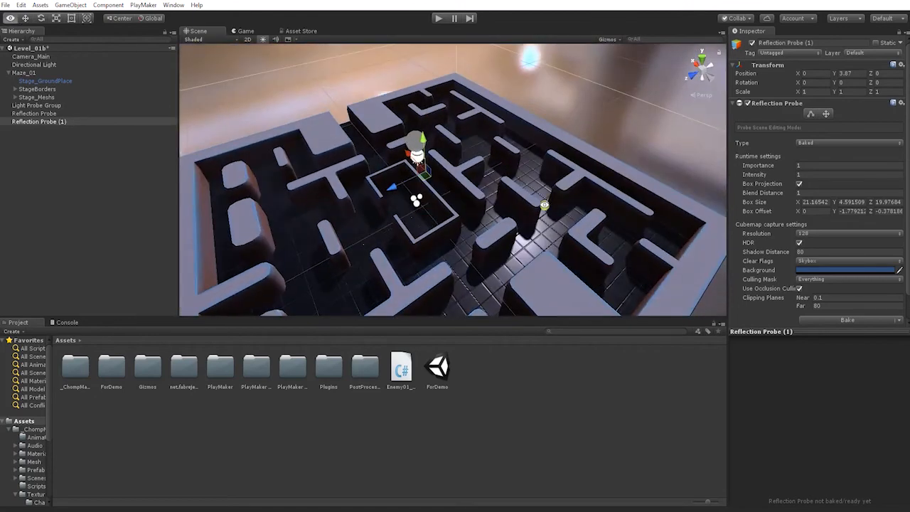
alt+drag(445, 203, 505, 170)
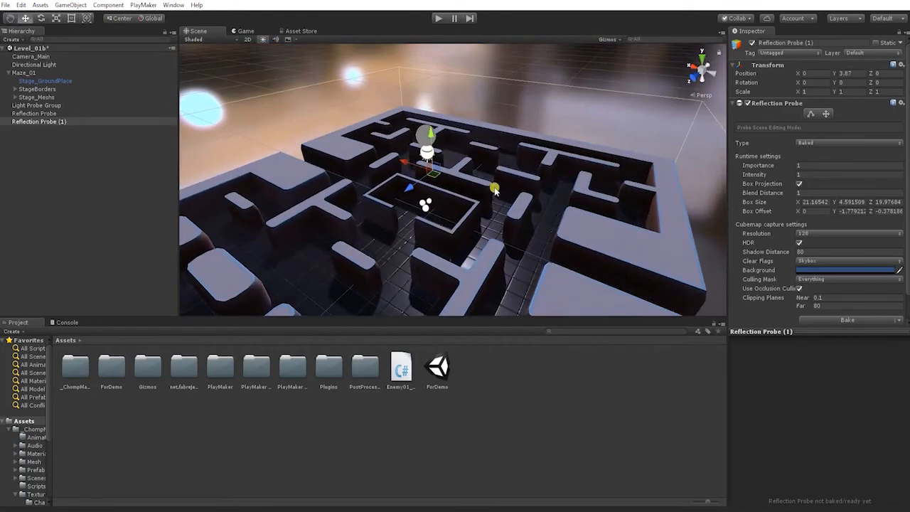
click(810, 142)
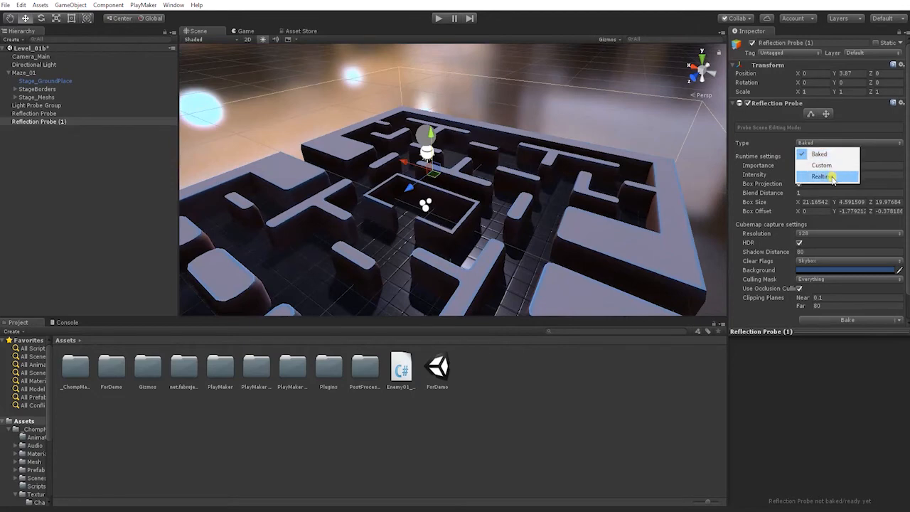
click(832, 177)
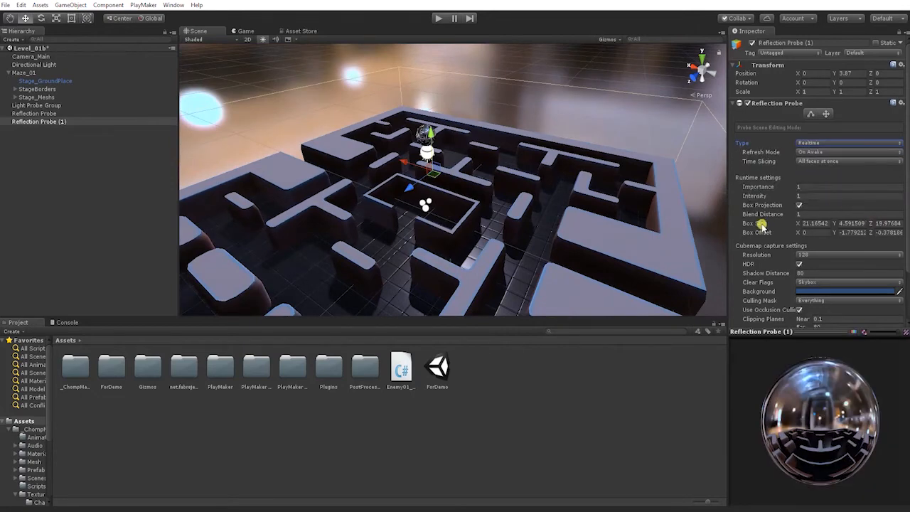
Compare the realtime probe's reflections at resolutions 32 and 16, and return the resolution to 128
alt+right_drag(663, 189, 552, 194)
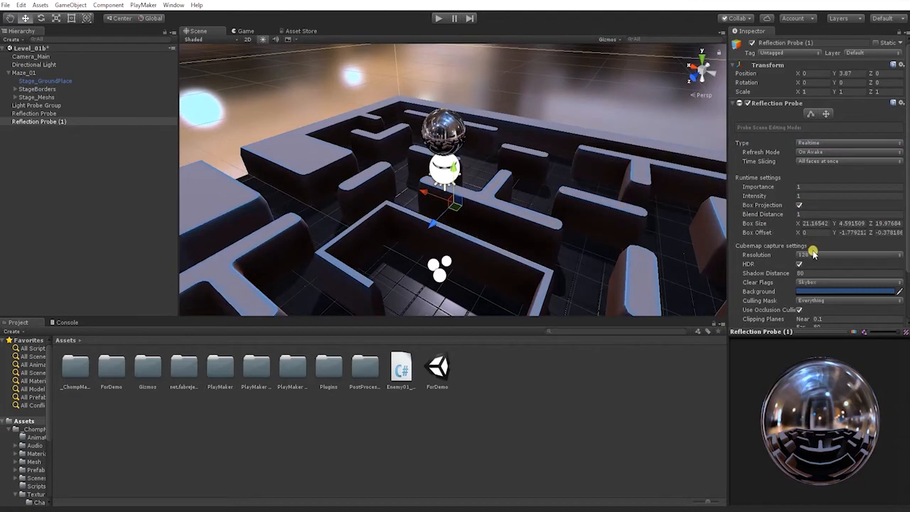
click(813, 254)
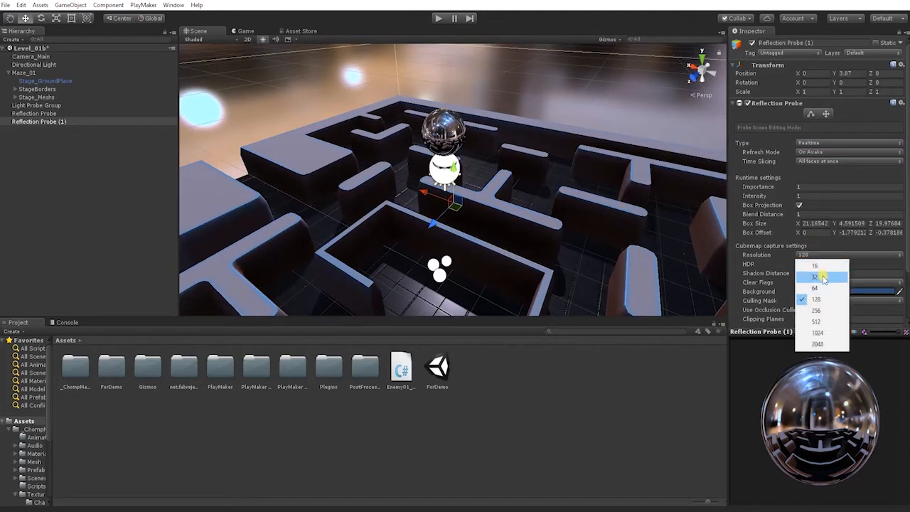
click(822, 277)
click(821, 255)
click(817, 266)
drag(819, 440, 780, 424)
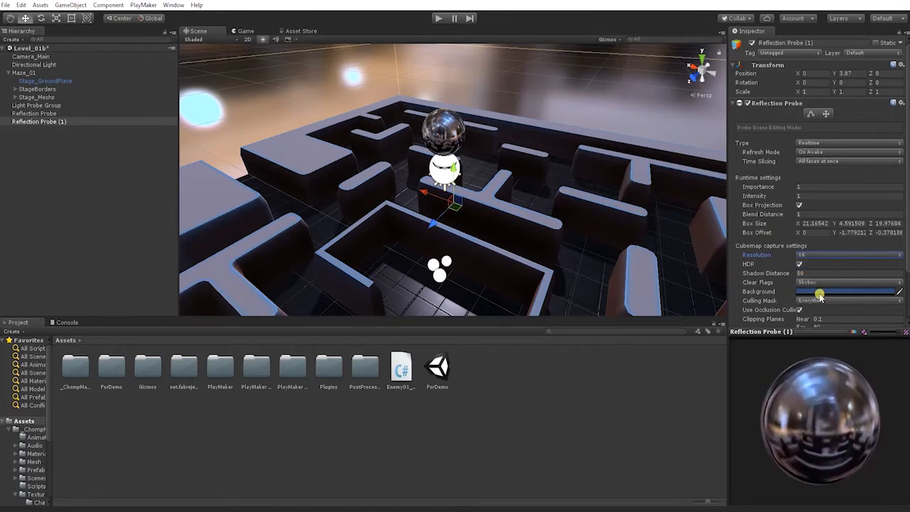
click(821, 255)
click(825, 277)
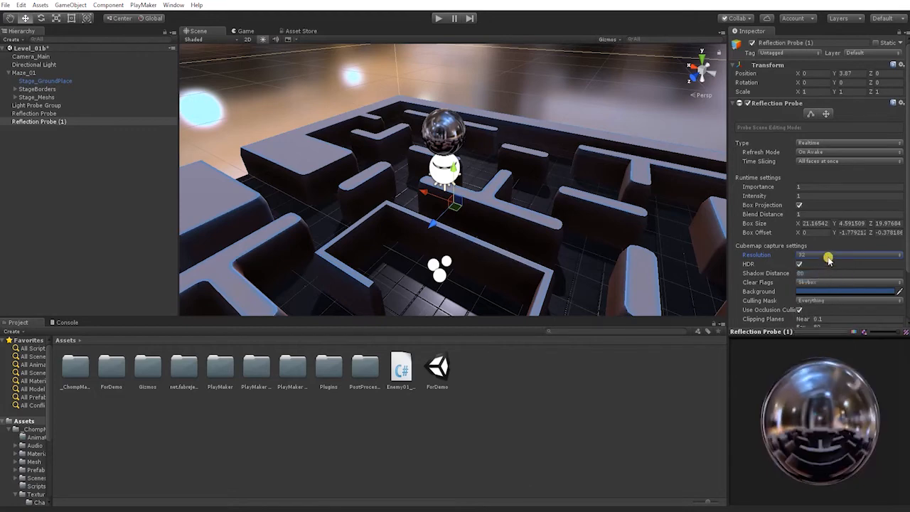
click(838, 254)
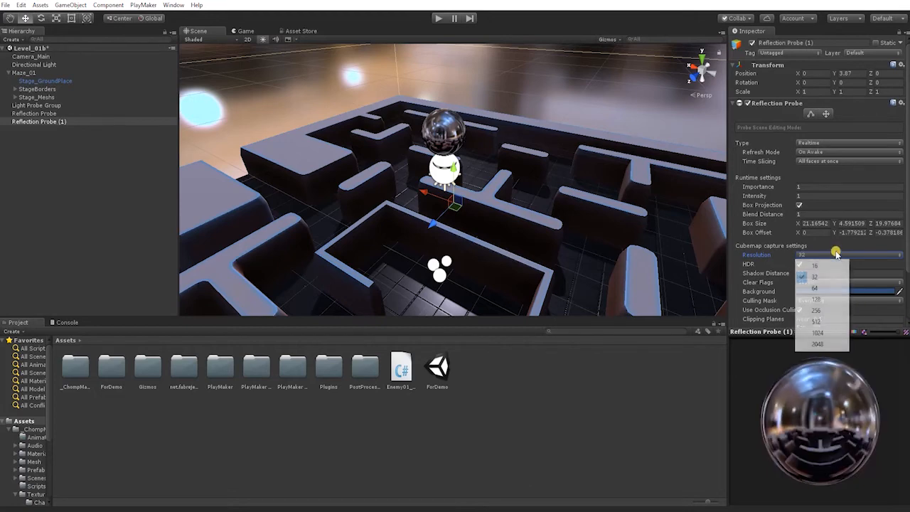
click(830, 300)
Try far clipping distances of 10 and 5 on the realtime probe, and settle on 15
scroll(860, 280, down, 2)
click(814, 267)
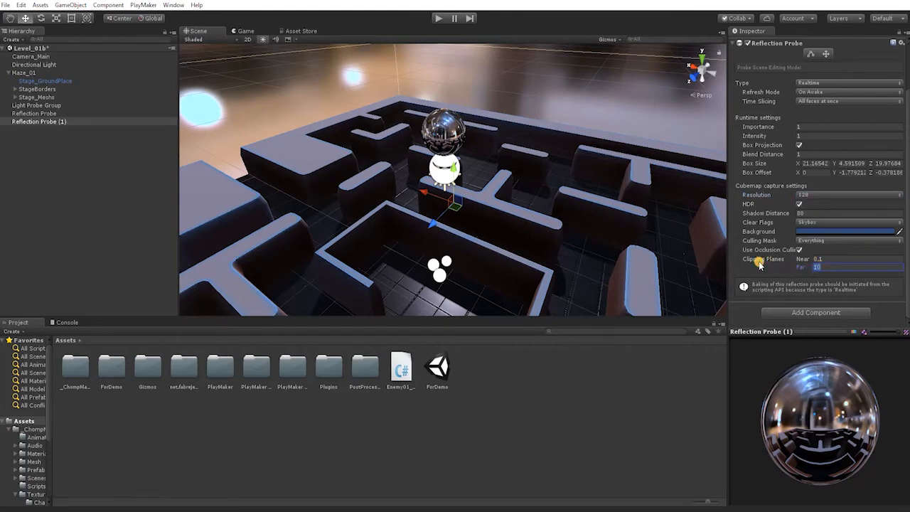
scroll(759, 264, up, 1)
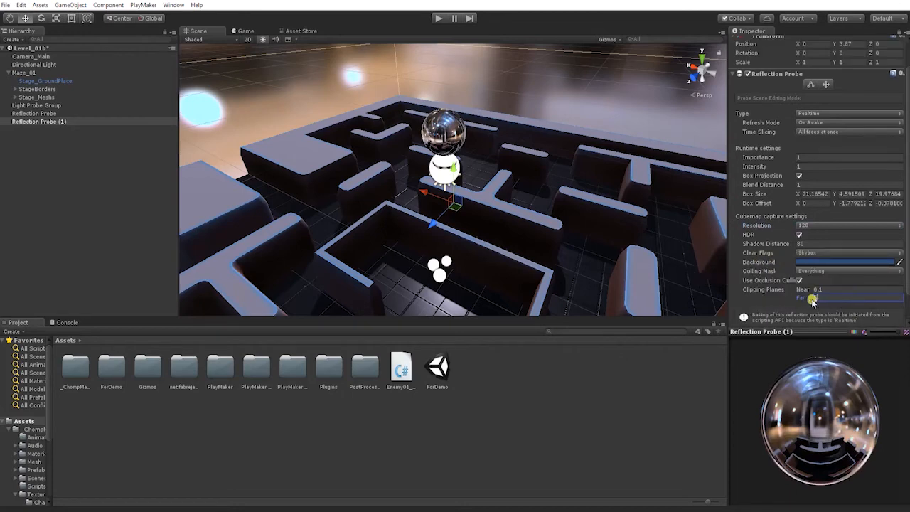
mouse_move(837, 448)
mouse_down()
mouse_move(831, 424)
mouse_move(817, 420)
mouse_move(846, 462)
mouse_move(849, 442)
mouse_up()
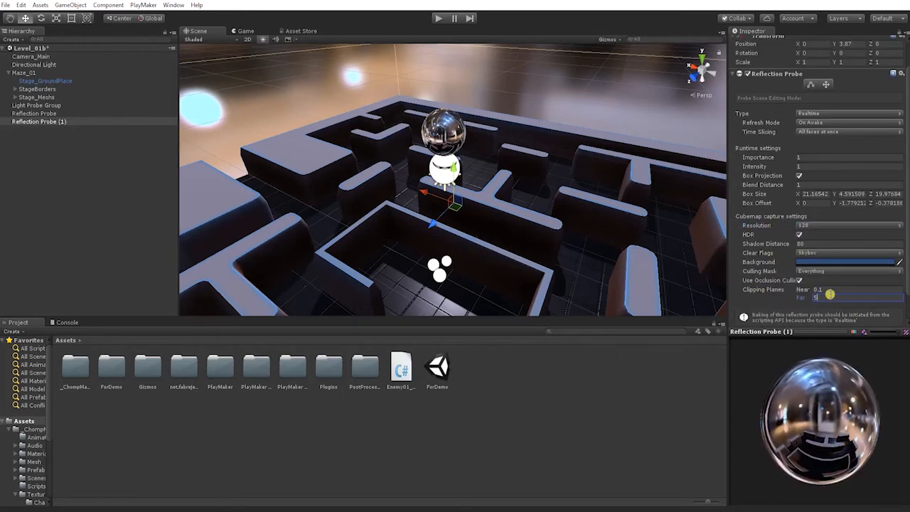
drag(801, 297, 839, 304)
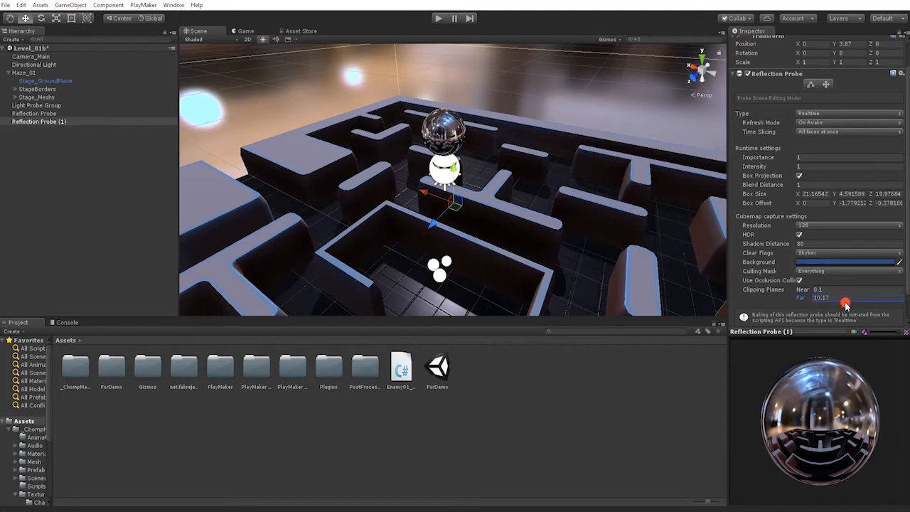
drag(851, 303, 832, 300)
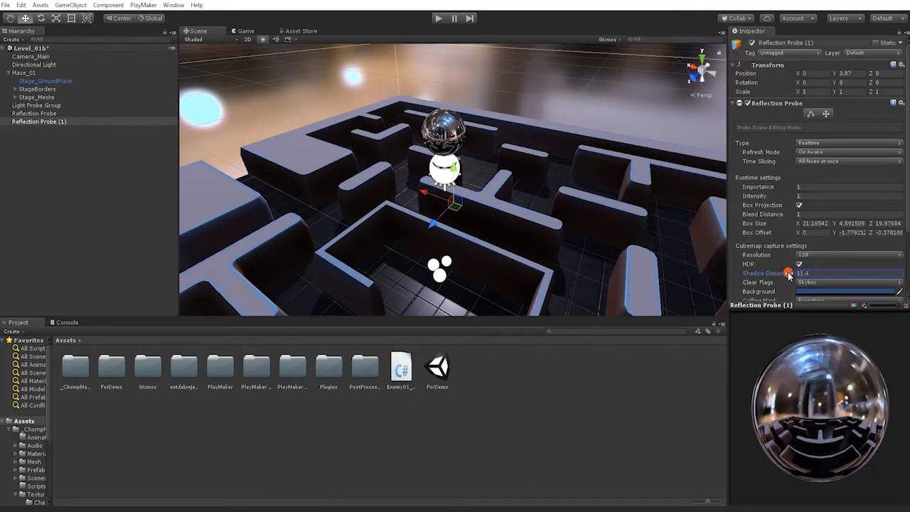
Set the realtime probe's shadow distance to 40 and its resolution to 32, and shrink the preview
drag(788, 272, 816, 273)
text(40)
click(822, 257)
click(827, 277)
drag(796, 305, 801, 360)
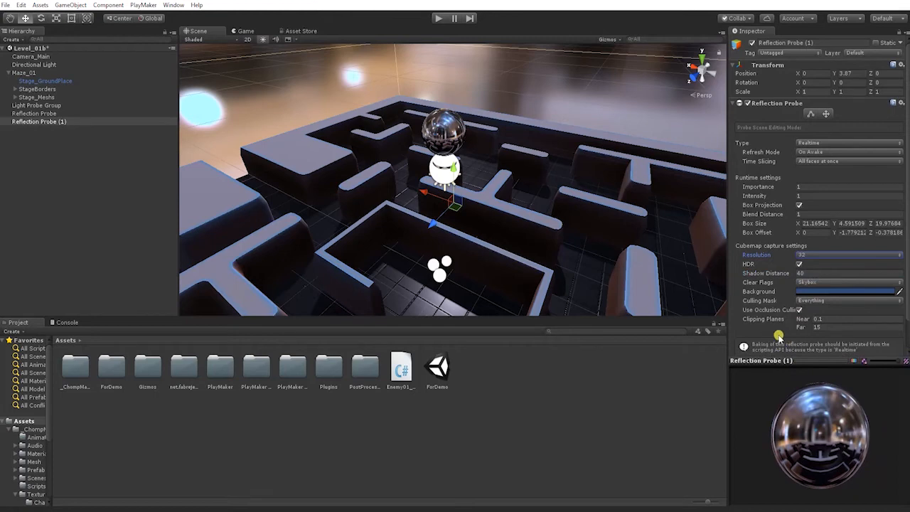
Lower the realtime probe's intensity to 0.8
drag(785, 196, 819, 201)
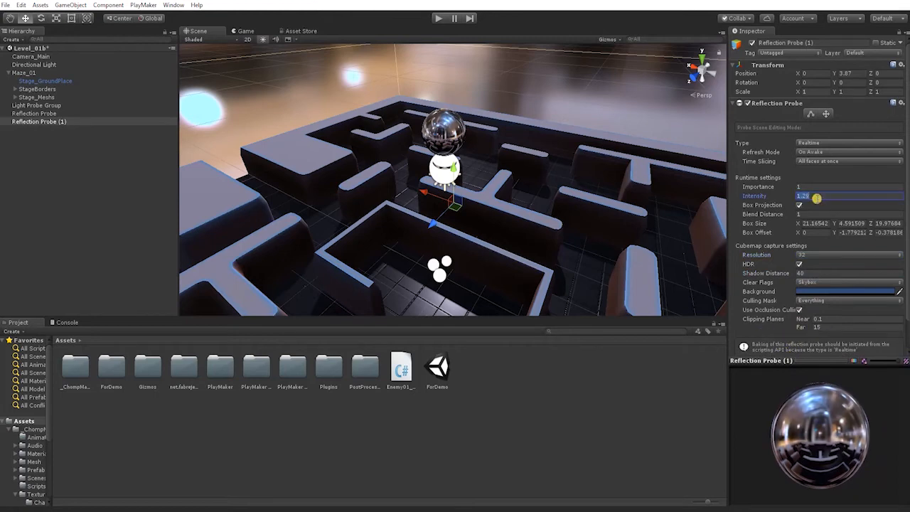
text(.8)
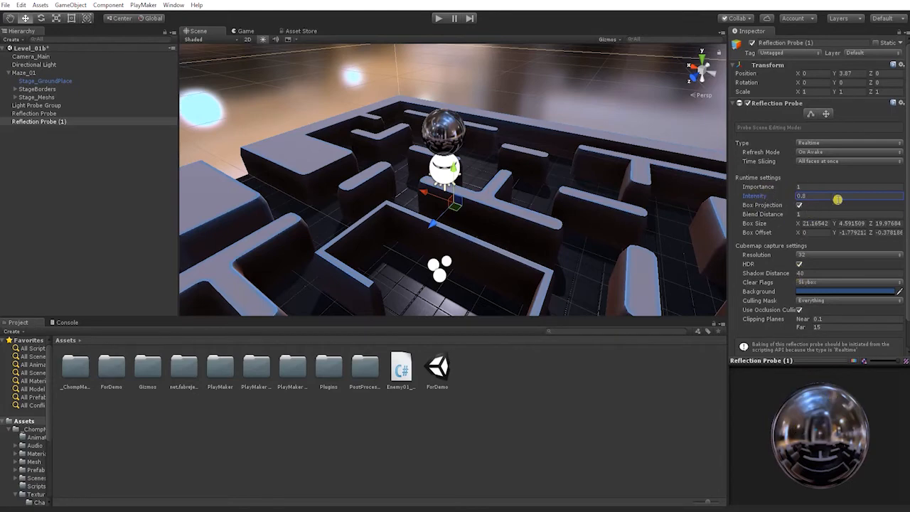
click(812, 188)
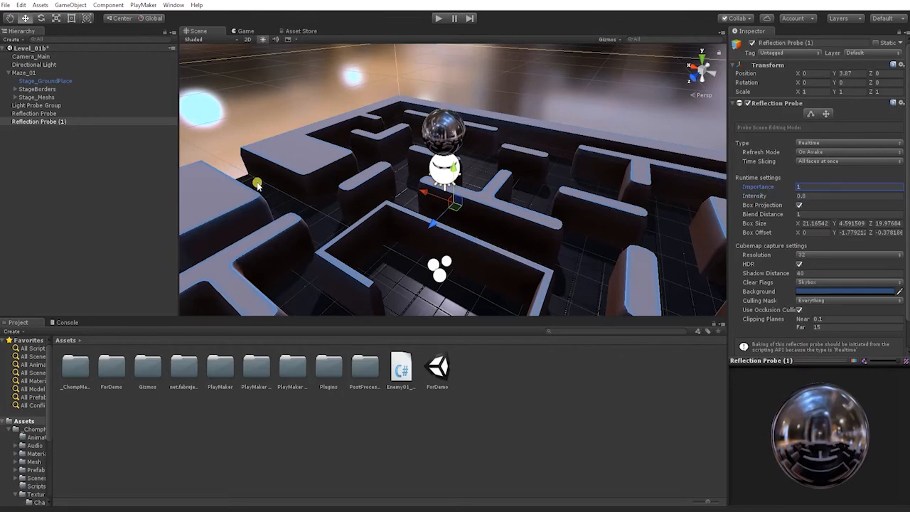
Set the original baked probe's importance to 2 and rename it ReflectionProbe_Baked
click(57, 114)
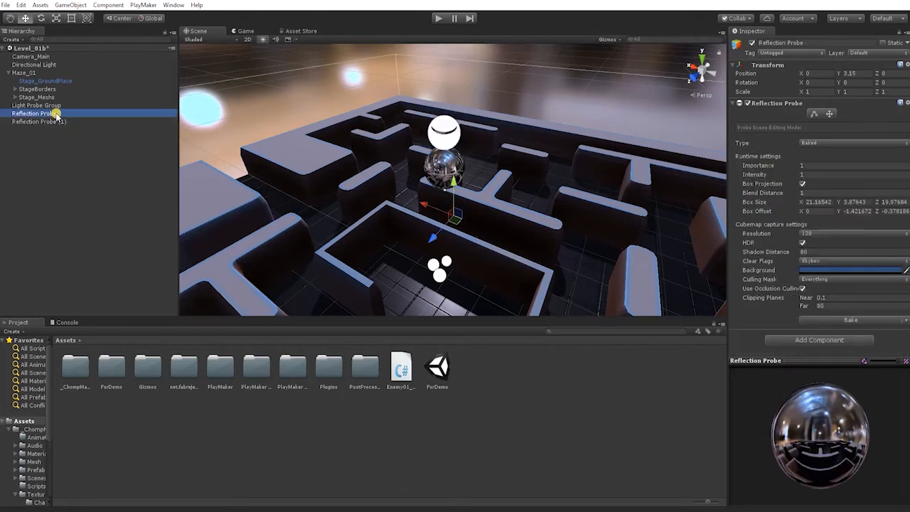
click(808, 165)
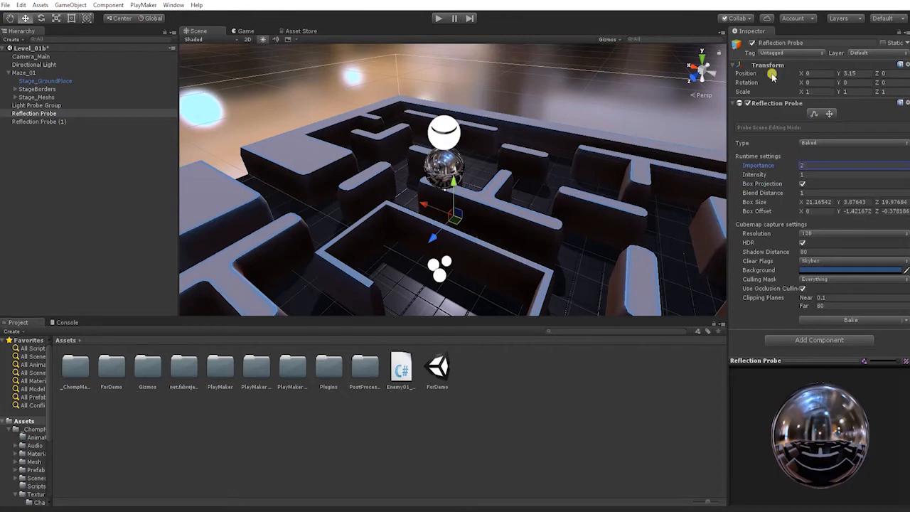
click(787, 42)
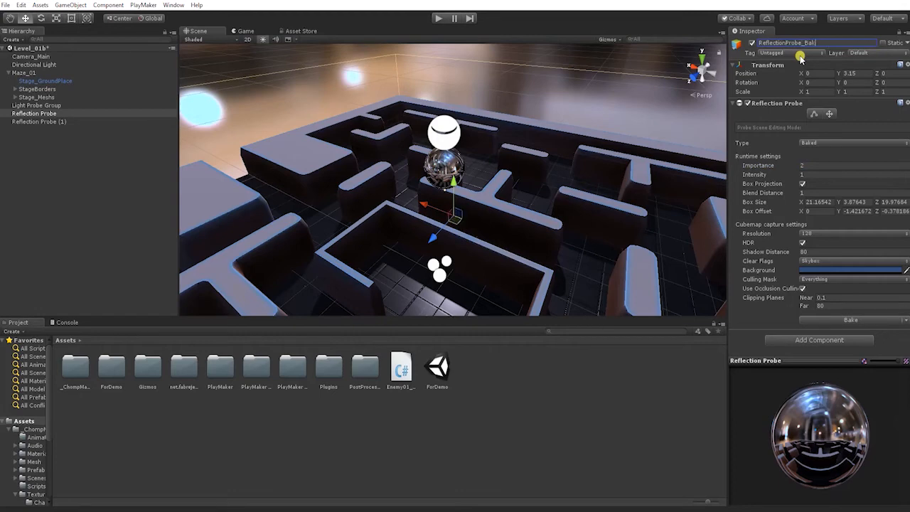
text(ReflectionProbe_Baked)
key(Return)
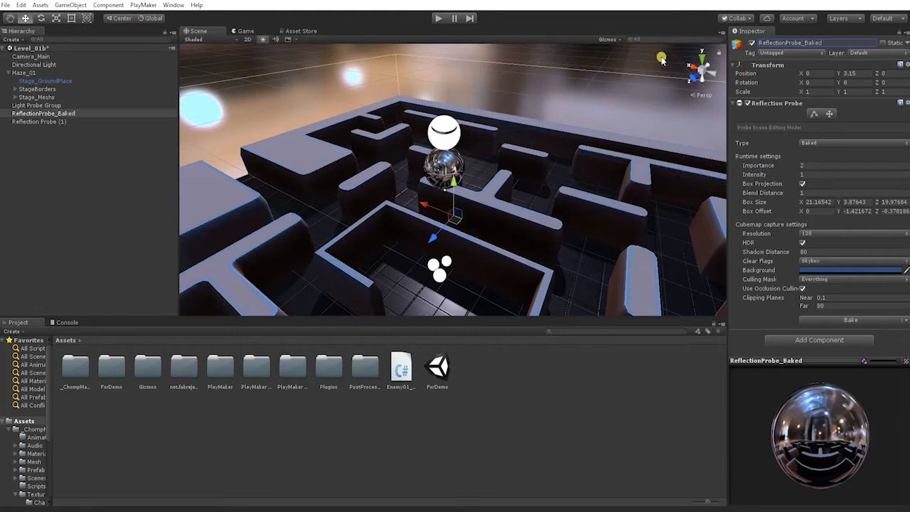
Rename the second reflection probe, the realtime one, ReflectionProbe_RealTime
click(797, 43)
key(ctrl+c)
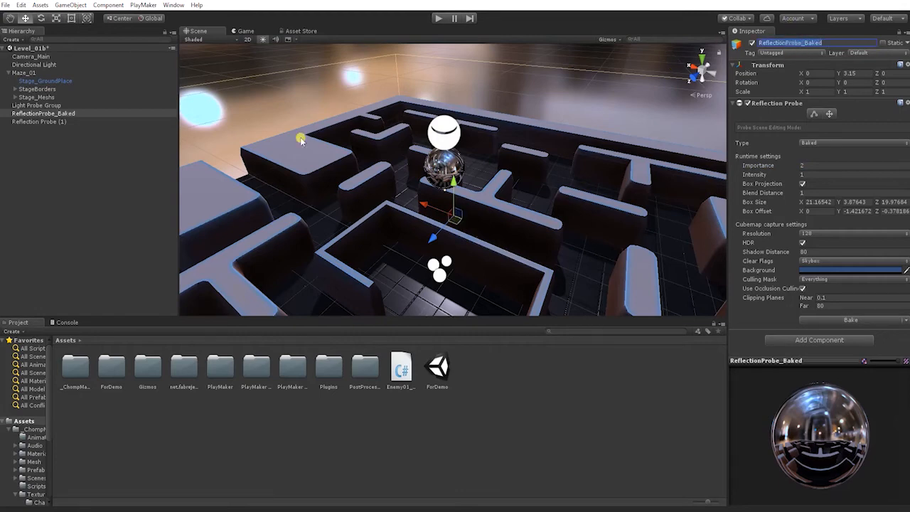
click(71, 121)
click(821, 41)
key(ctrl+v)
triple_click(829, 41)
text(Re)
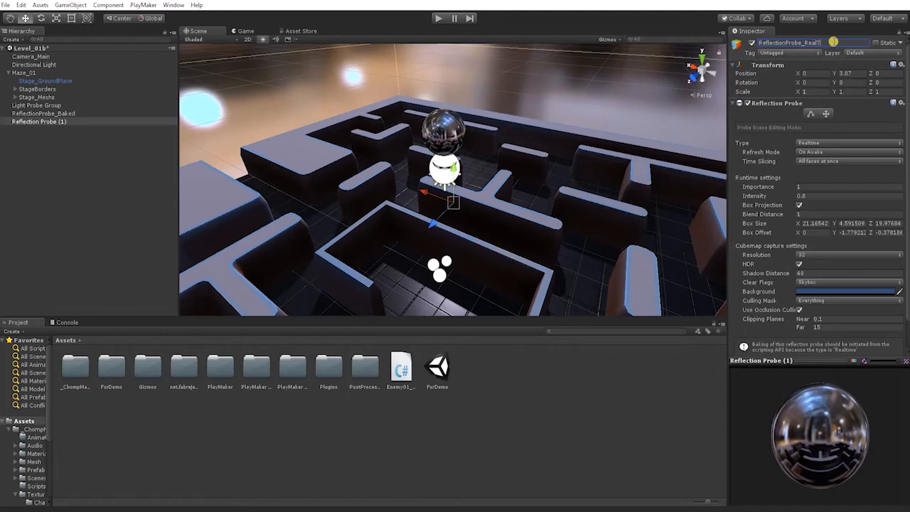
key(Return)
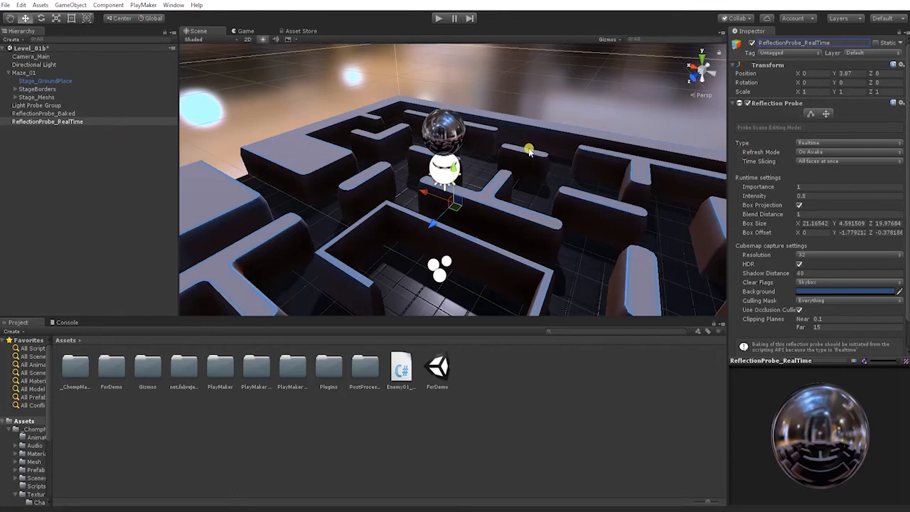
alt+drag(578, 160, 530, 168)
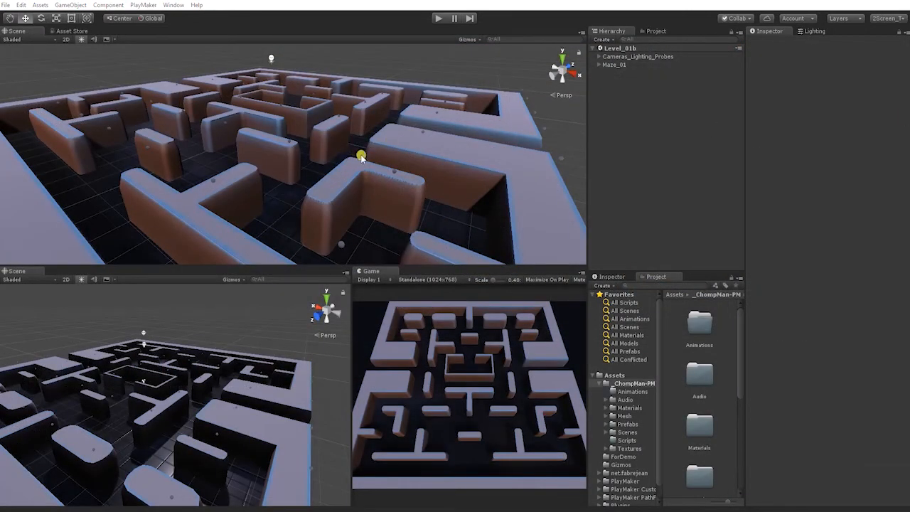
Browse the subfolders of the Mesh asset folder and select the Cherry model in Props
click(371, 199)
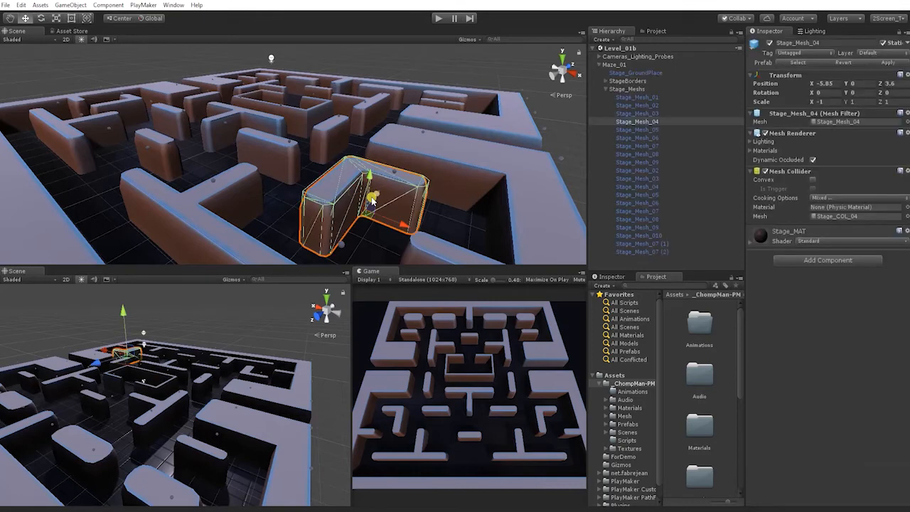
click(604, 89)
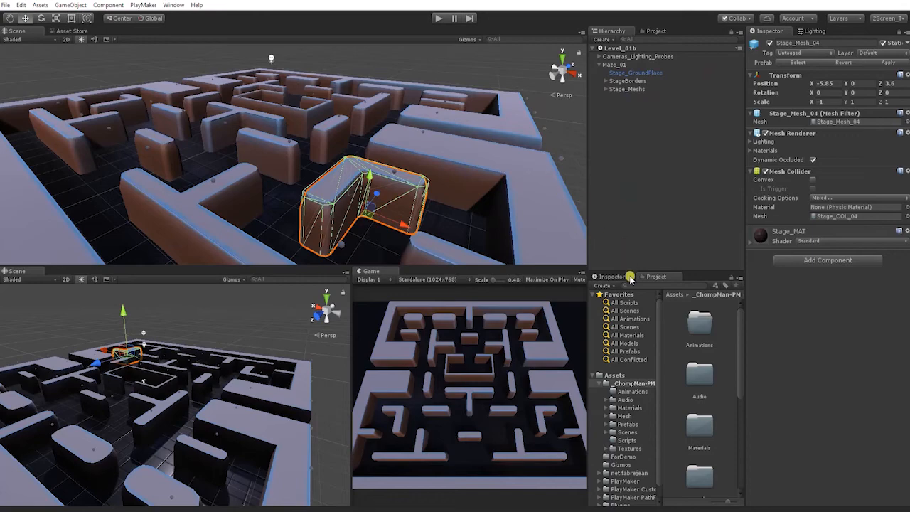
click(604, 418)
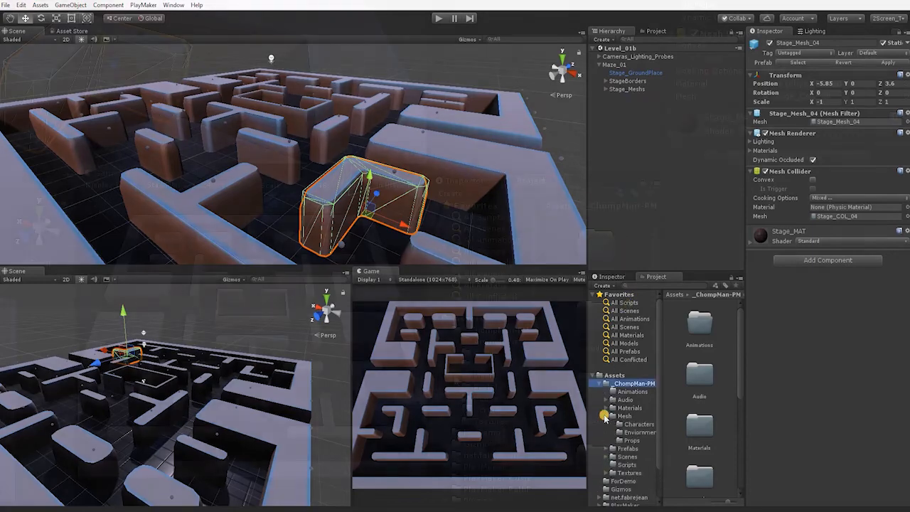
click(628, 423)
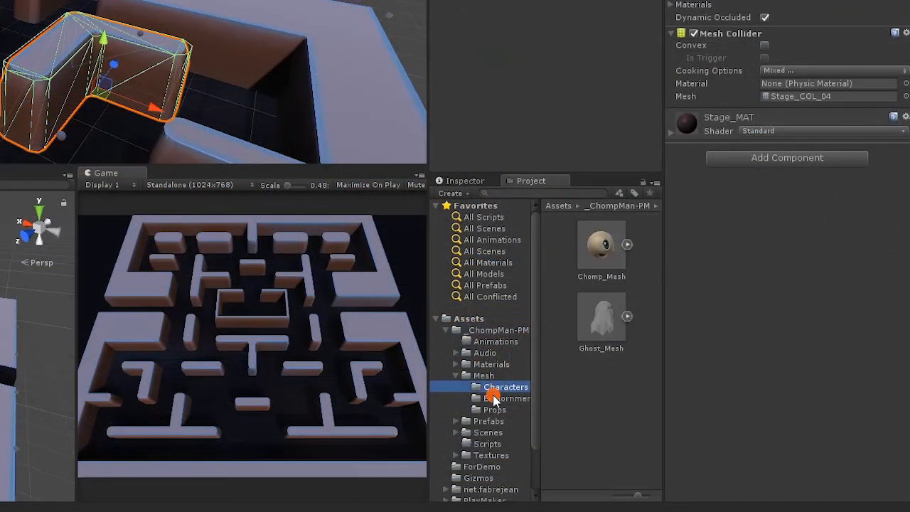
click(493, 399)
click(493, 410)
click(619, 250)
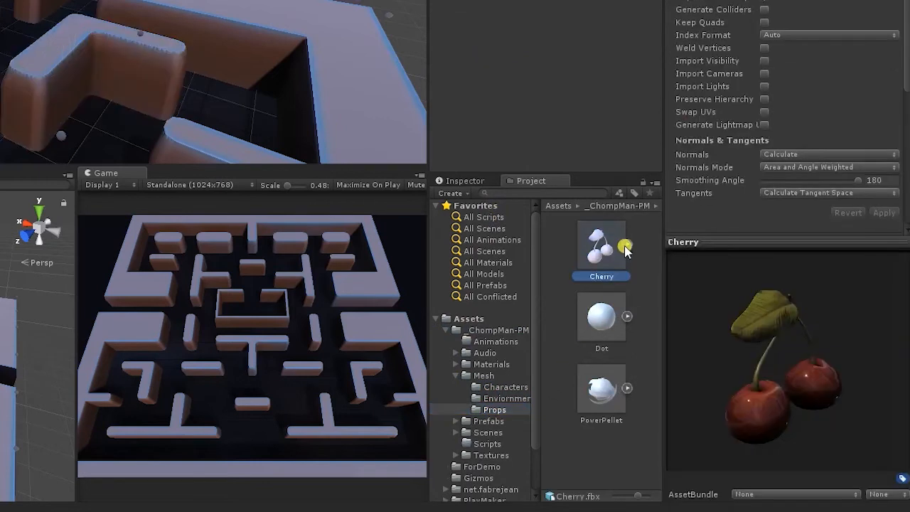
Inspect the Cherry model's mesh in the preview for its UV channels, and check its Generate Lightmap UVs import setting
click(625, 246)
click(597, 320)
drag(817, 384, 702, 384)
mouse_move(822, 371)
mouse_down()
mouse_move(788, 384)
mouse_move(777, 400)
mouse_up()
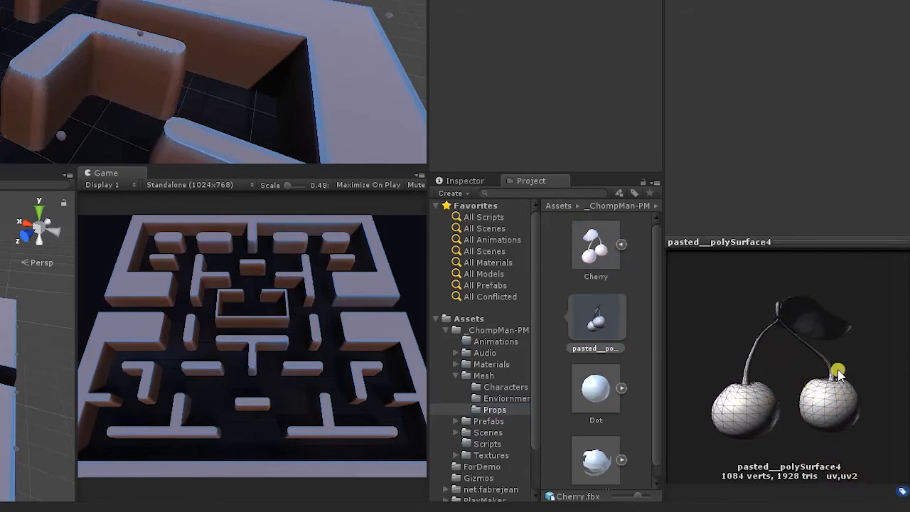
drag(837, 373, 806, 365)
click(595, 257)
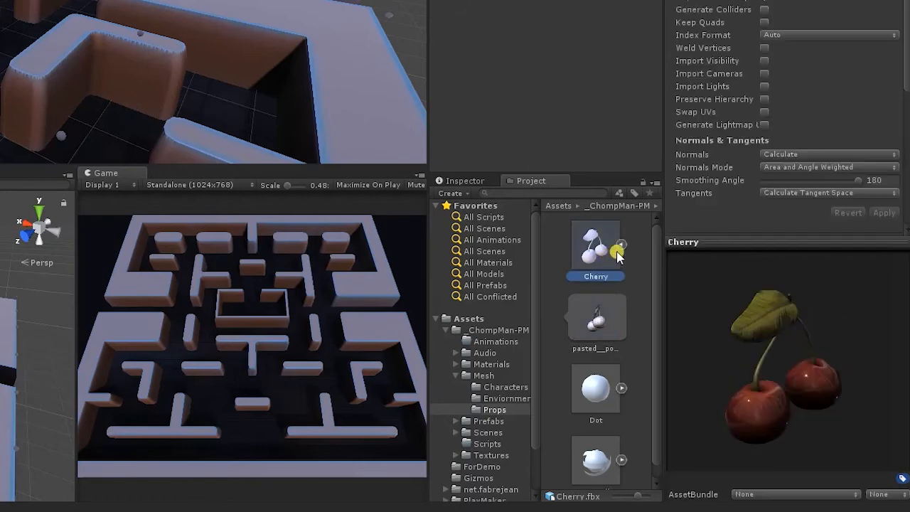
click(621, 245)
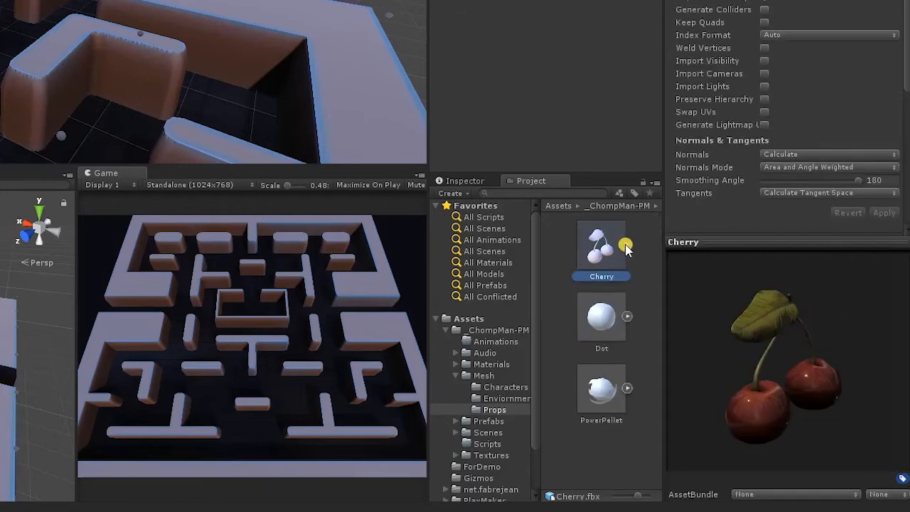
click(625, 245)
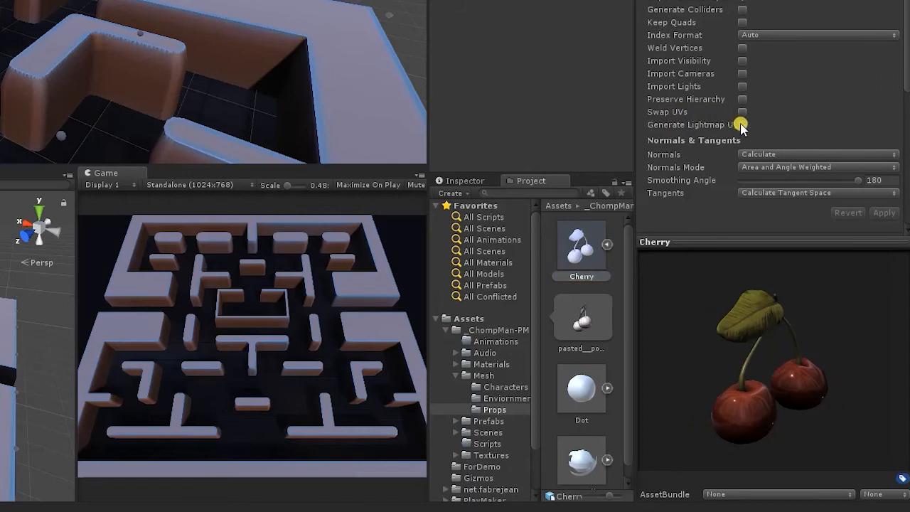
click(607, 243)
Inspect the Dot model's Dot_Mesh in the preview for its UV channels
click(587, 317)
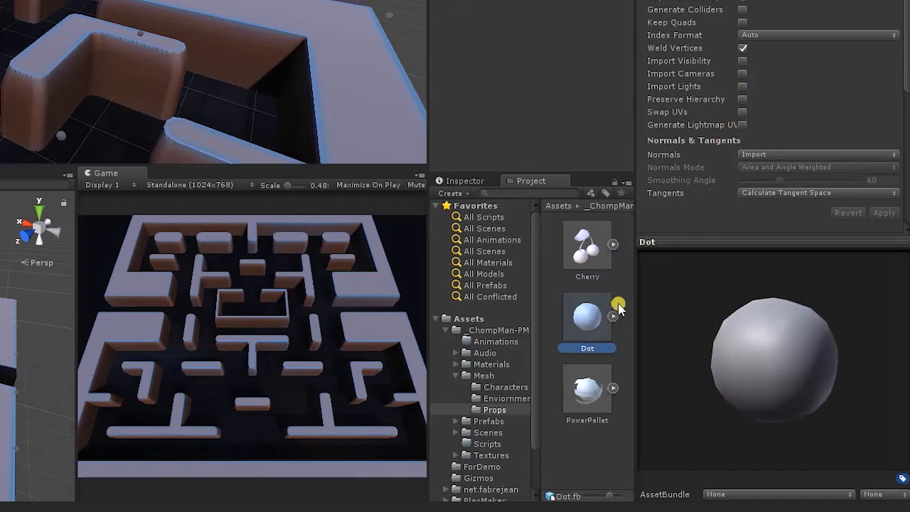
click(613, 315)
click(594, 370)
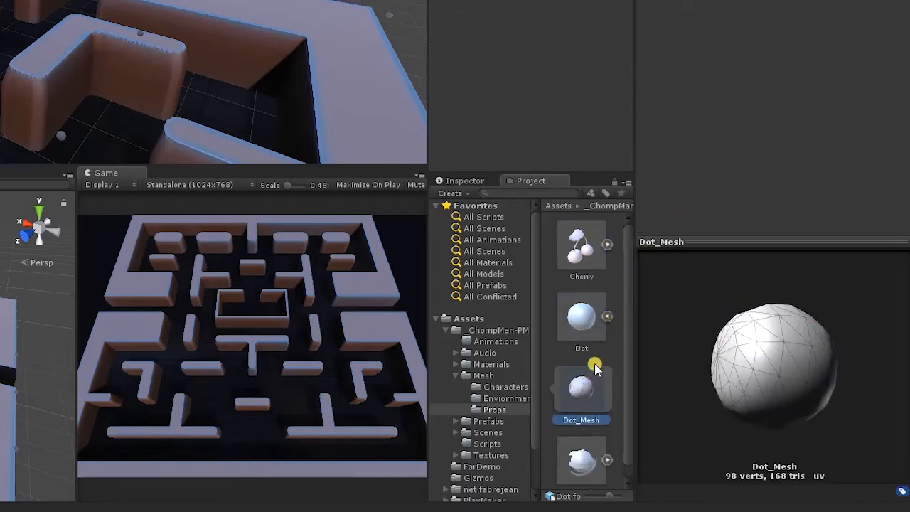
drag(794, 404, 739, 416)
click(582, 324)
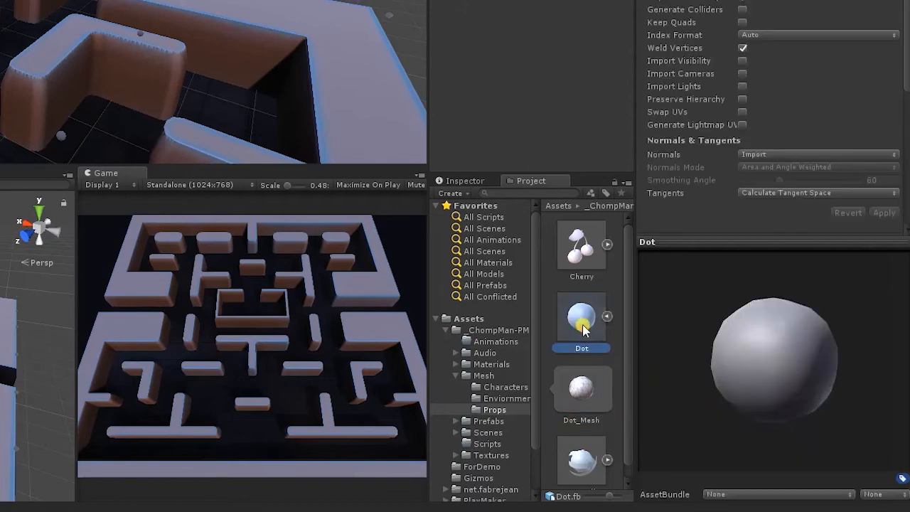
Enable Generate Lightmap UVs on the Dot model, look over its advanced options, and apply the import settings
click(742, 125)
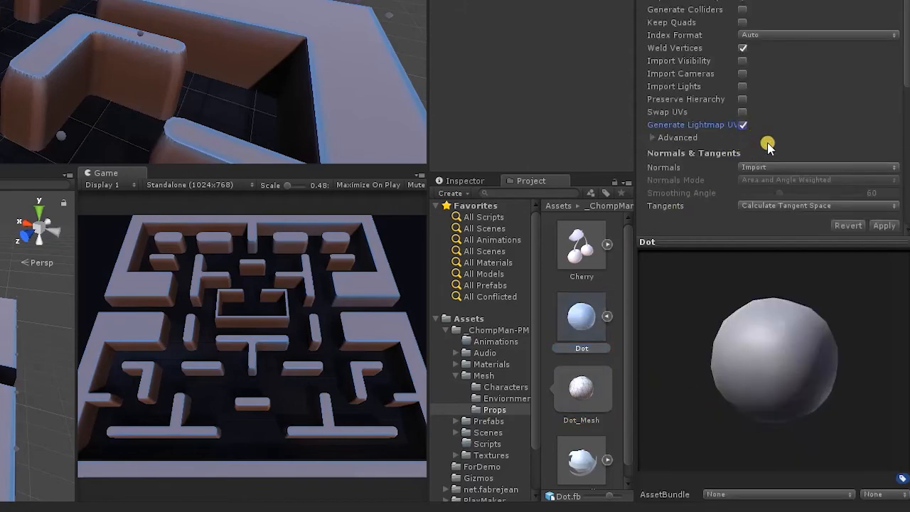
click(649, 136)
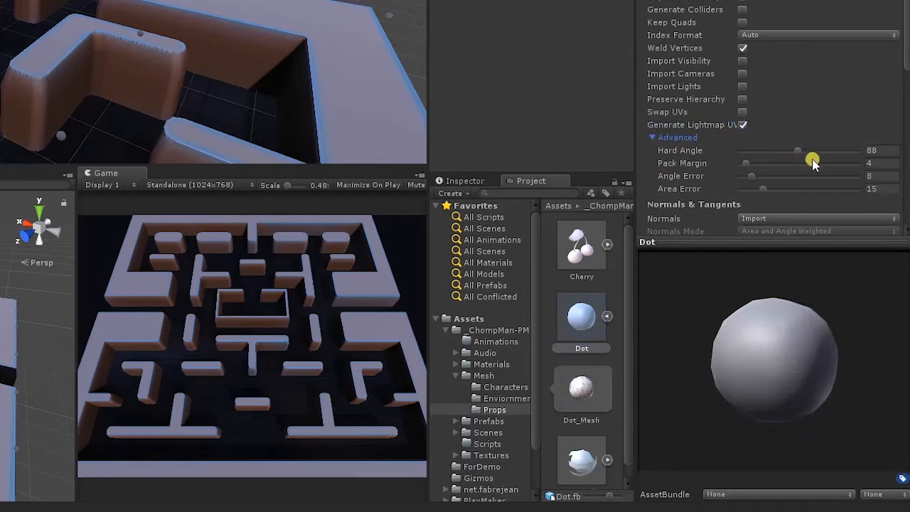
click(651, 139)
click(882, 225)
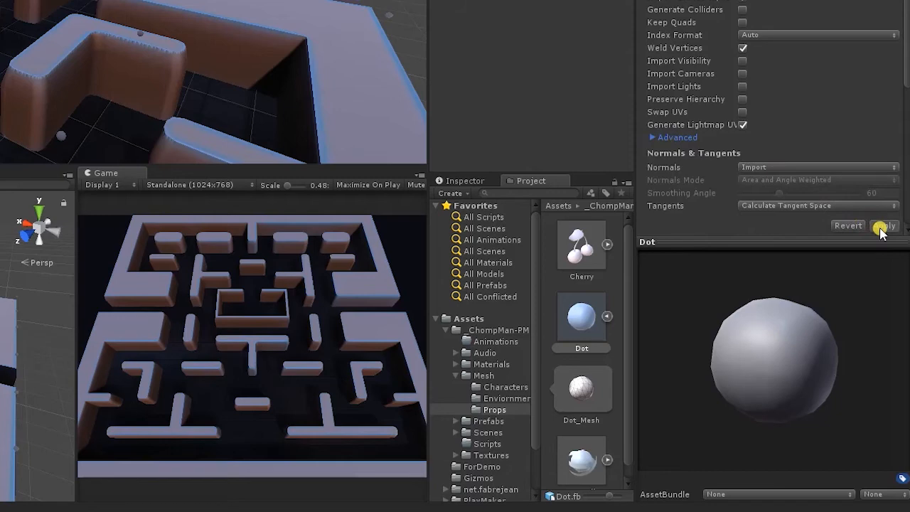
Check the reimported Dot_Mesh in the preview for a second UV channel
click(605, 316)
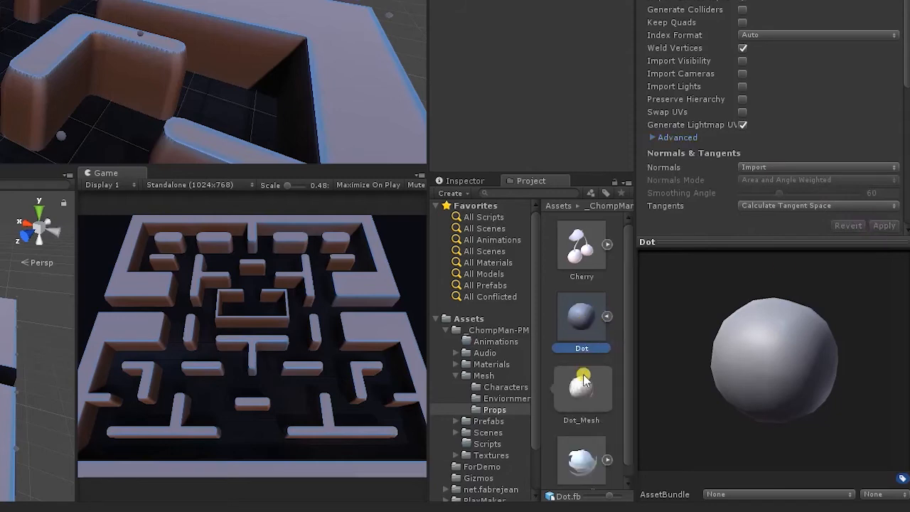
click(583, 378)
drag(803, 411, 733, 398)
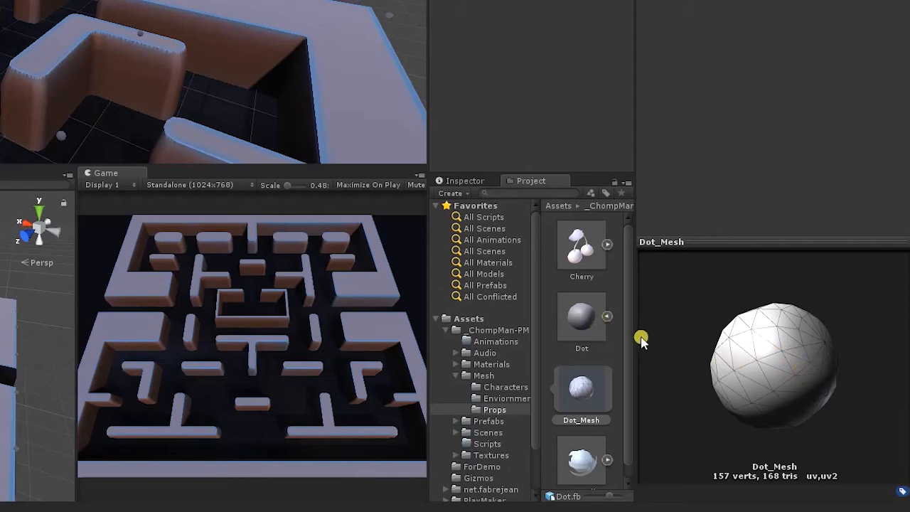
Disable Generate Lightmap UVs on the Dot model, apply the change, and recheck Dot_Mesh's UV channels
click(589, 327)
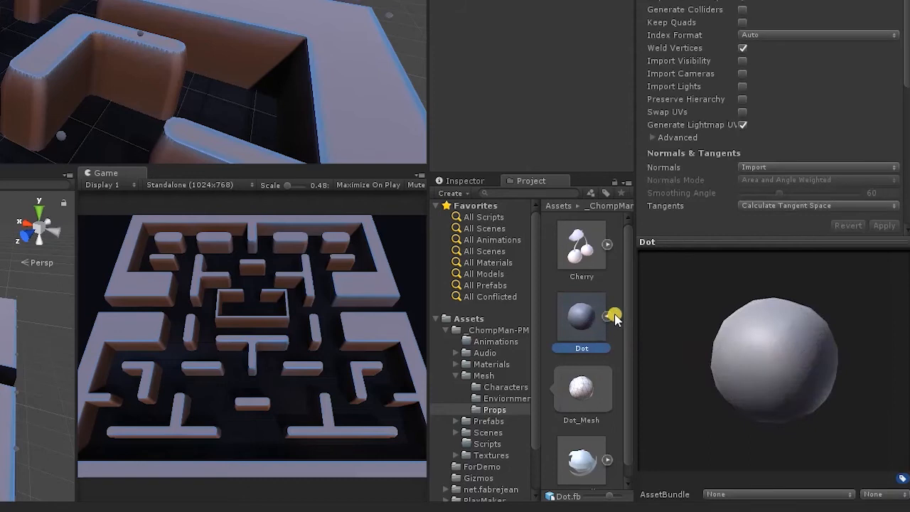
click(743, 125)
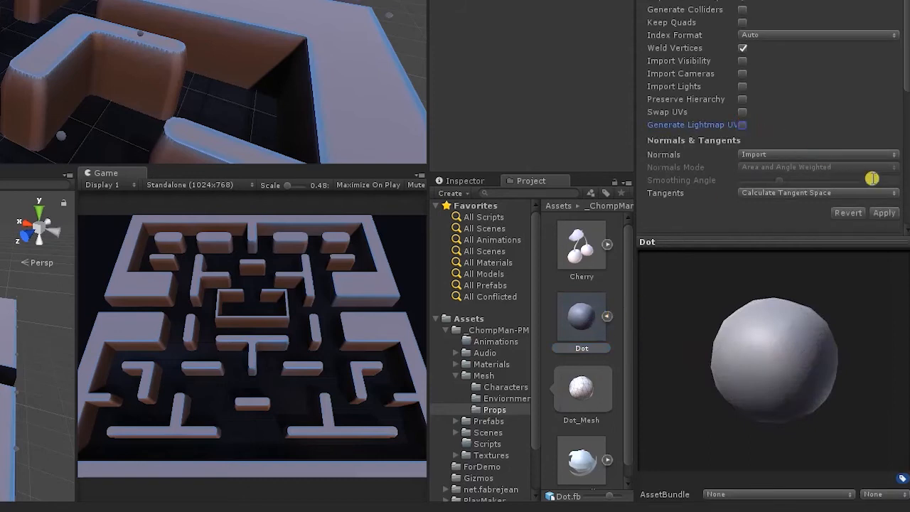
click(883, 213)
click(600, 381)
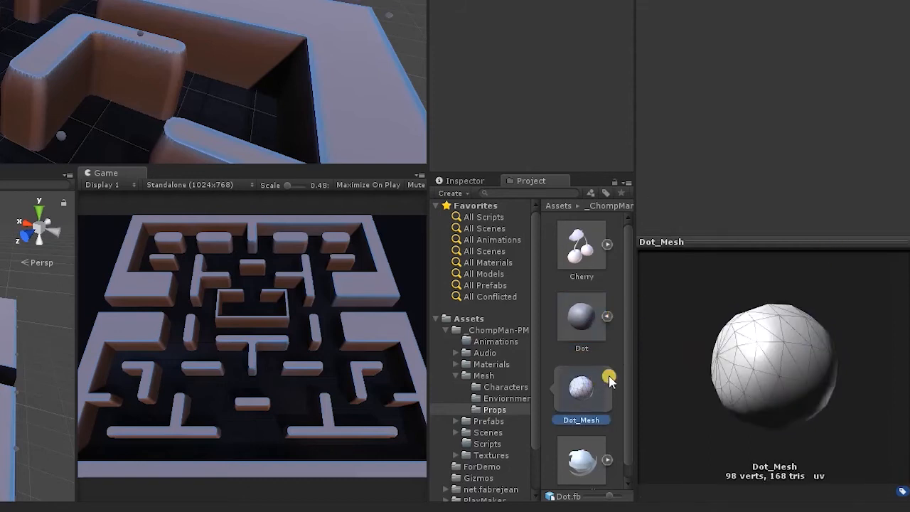
click(607, 316)
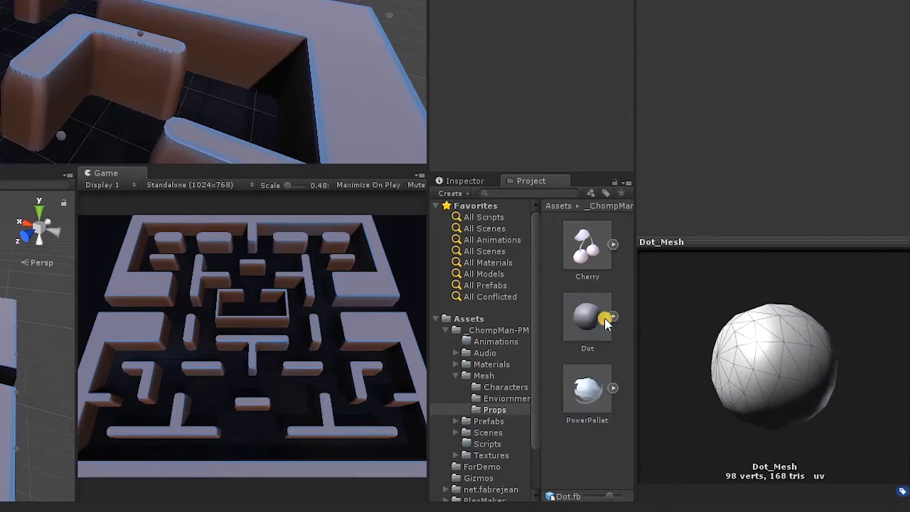
click(588, 320)
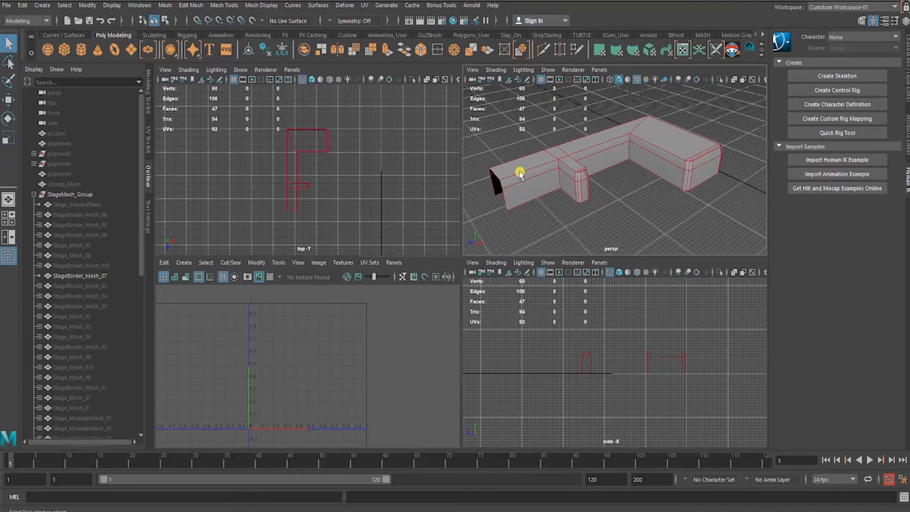
Switch to Maya, select StageBorder_Mesh_07, and examine its map1 layout in the UV editor
click(519, 174)
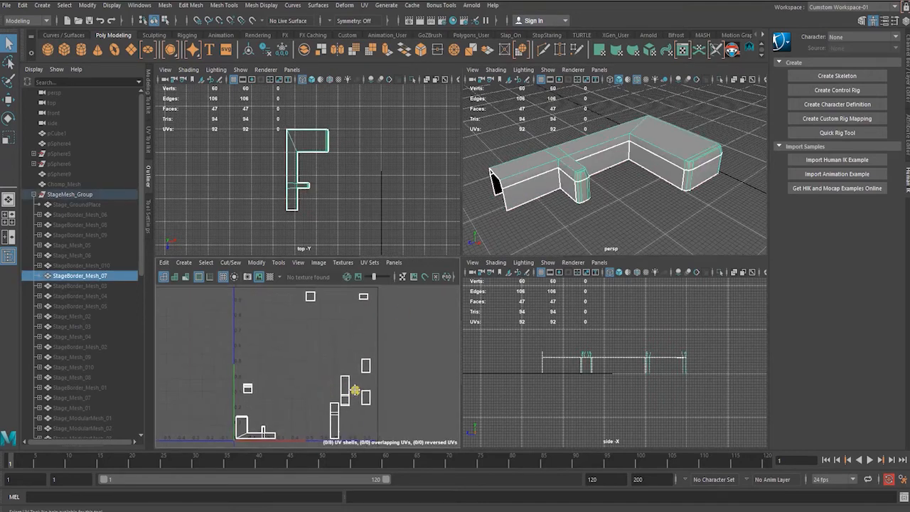
alt+right_drag(340, 375, 374, 382)
alt+middle_drag(373, 382, 371, 367)
alt+right_drag(333, 381, 392, 390)
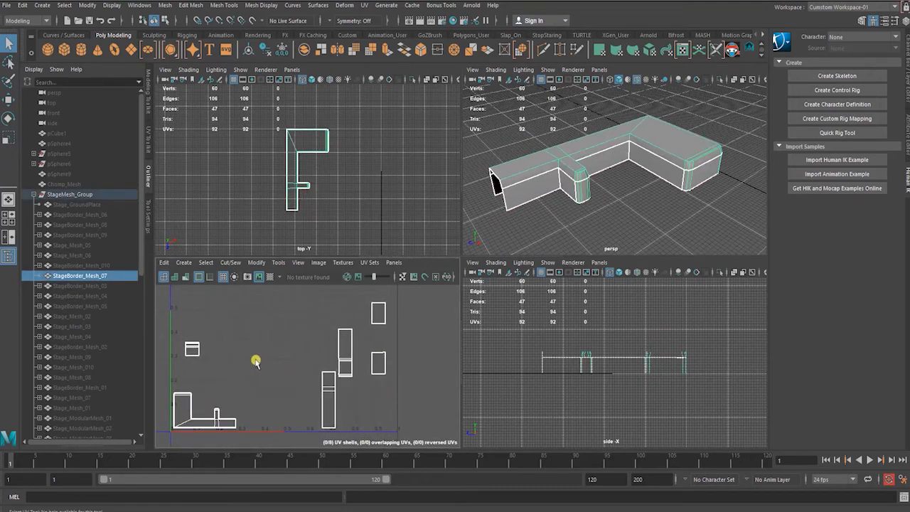
alt+middle_drag(256, 361, 288, 349)
alt+middle_drag(374, 330, 353, 360)
alt+right_drag(353, 360, 334, 357)
alt+middle_drag(333, 358, 337, 345)
alt+right_drag(337, 345, 304, 353)
alt+middle_drag(304, 353, 298, 381)
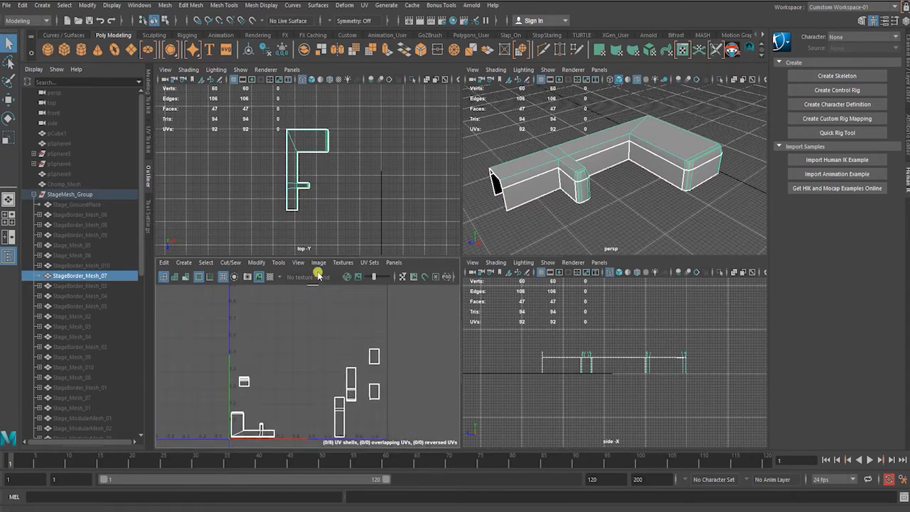
Make Lightmap_uvSet the current UV set of StageBorder_Mesh_07 and examine how its shells are packed
click(371, 263)
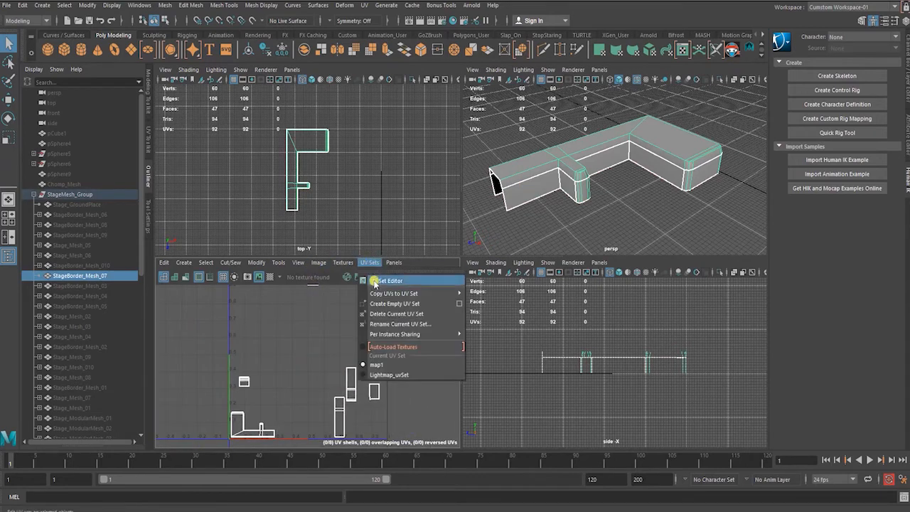
click(379, 376)
alt+right_drag(301, 386, 333, 383)
alt+middle_drag(333, 383, 329, 353)
alt+right_drag(276, 364, 309, 376)
alt+middle_drag(309, 376, 309, 359)
alt+right_drag(293, 372, 323, 370)
alt+middle_drag(321, 368, 310, 392)
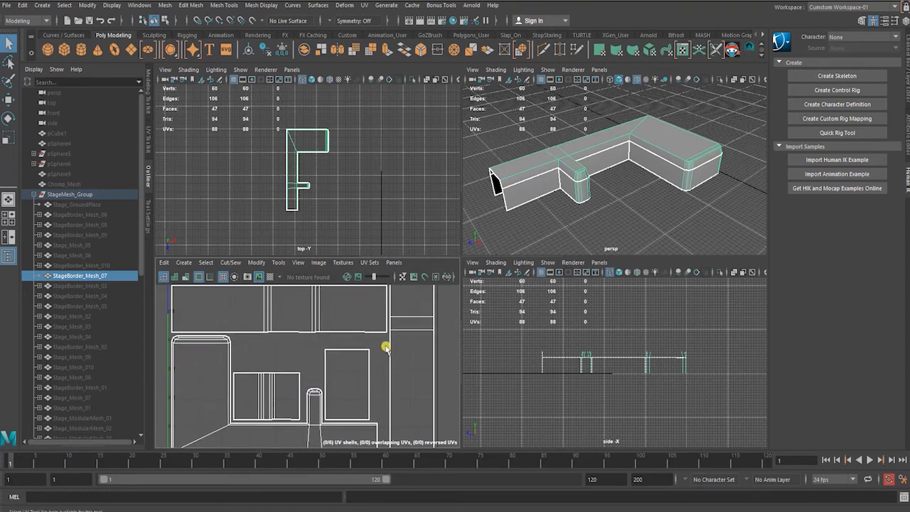
alt+right_drag(384, 346, 315, 355)
alt+middle_drag(315, 356, 312, 384)
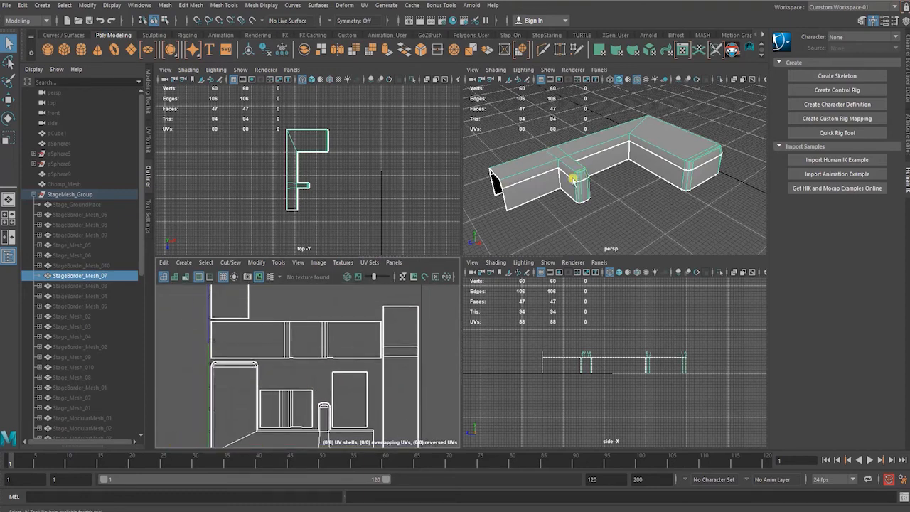
Select the long horizontal wall shell in Lightmap_uvSet and compare it with the matching faces on the model
alt+right_drag(538, 183, 606, 197)
mouse_move(605, 196)
alt+mouse_down()
mouse_move(579, 183)
mouse_move(619, 201)
alt+mouse_up()
alt+right_drag(351, 355, 295, 349)
alt+middle_drag(295, 349, 273, 362)
alt+drag(588, 178, 552, 187)
right_drag(314, 369, 355, 367)
click(230, 369)
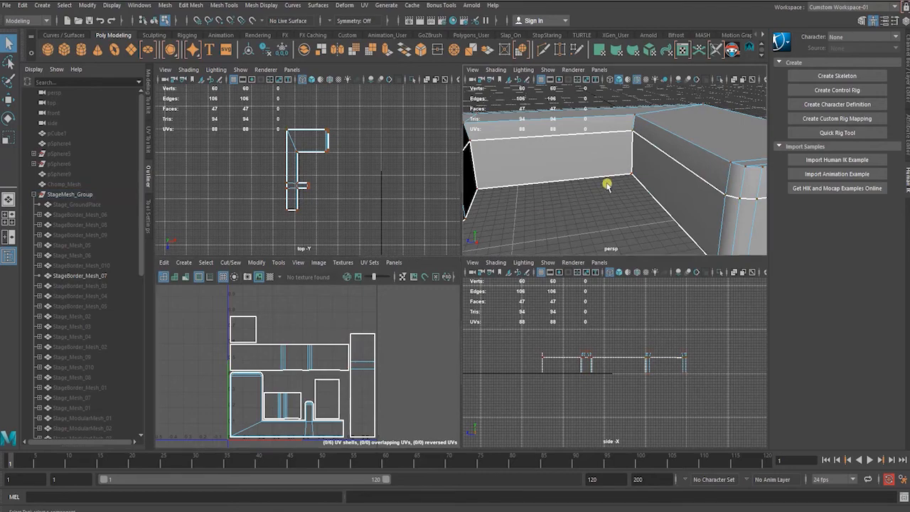
alt+drag(597, 195, 622, 173)
right_click(331, 356)
right_drag(332, 356, 293, 340)
click(294, 358)
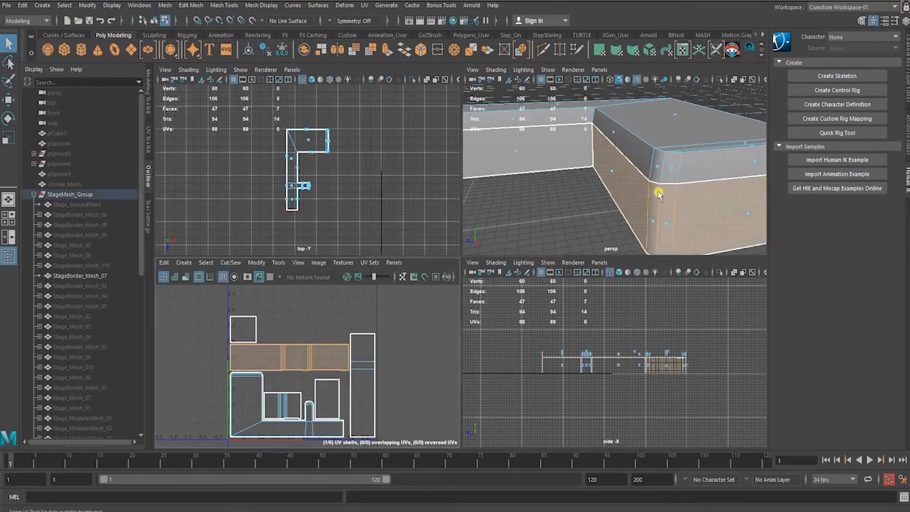
alt+drag(583, 154, 619, 234)
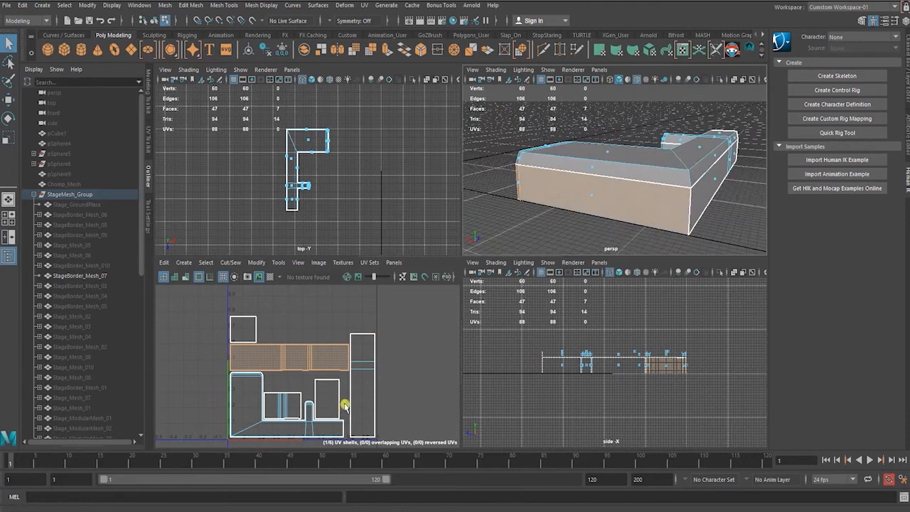
Select the tall narrow shell and the bent corner shell of Lightmap_uvSet and compare each with its matching faces on StageBorder_Mesh_07
right_click(358, 365)
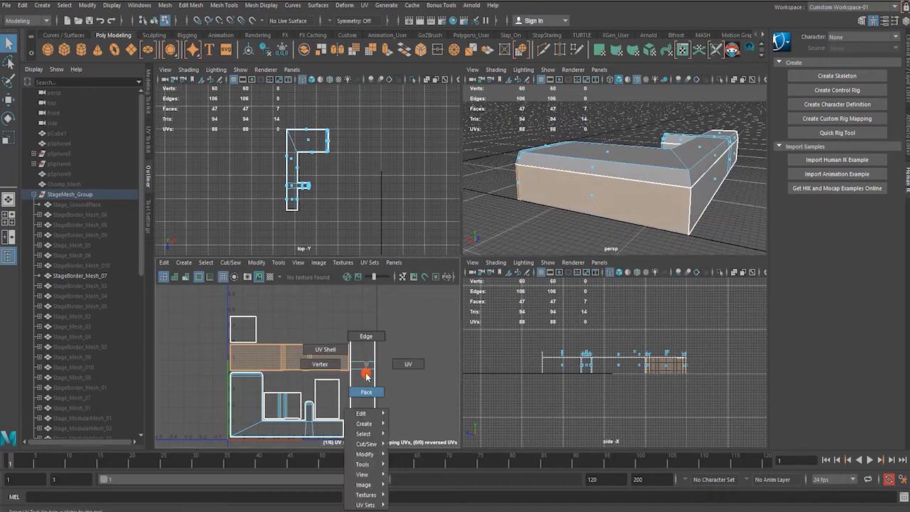
click(359, 352)
key(f)
alt+drag(606, 202, 546, 195)
alt+drag(557, 241, 548, 209)
alt+middle_drag(548, 209, 588, 175)
alt+drag(587, 175, 565, 163)
click(256, 400)
alt+drag(607, 115, 559, 170)
click(692, 234)
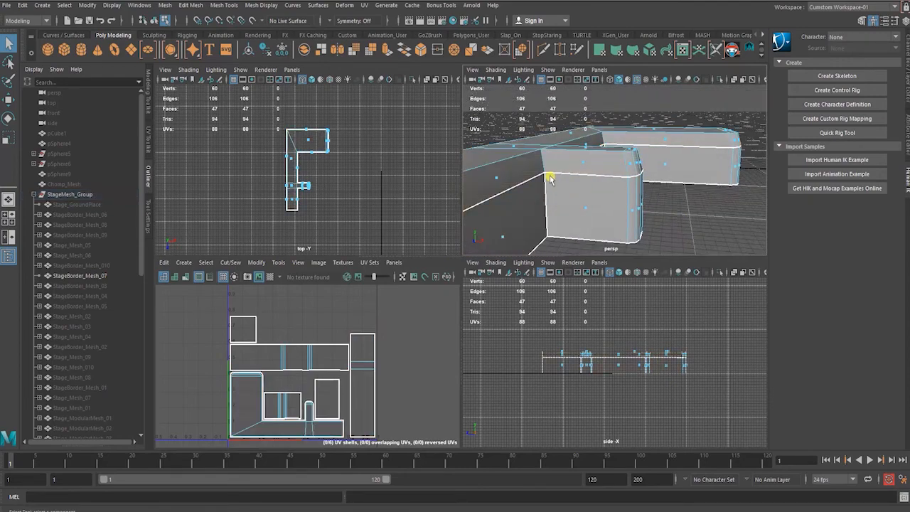
Compare the two small rectangular wall shells with their matching faces on the model, and return the mesh to object mode
alt+drag(721, 210, 542, 254)
click(331, 405)
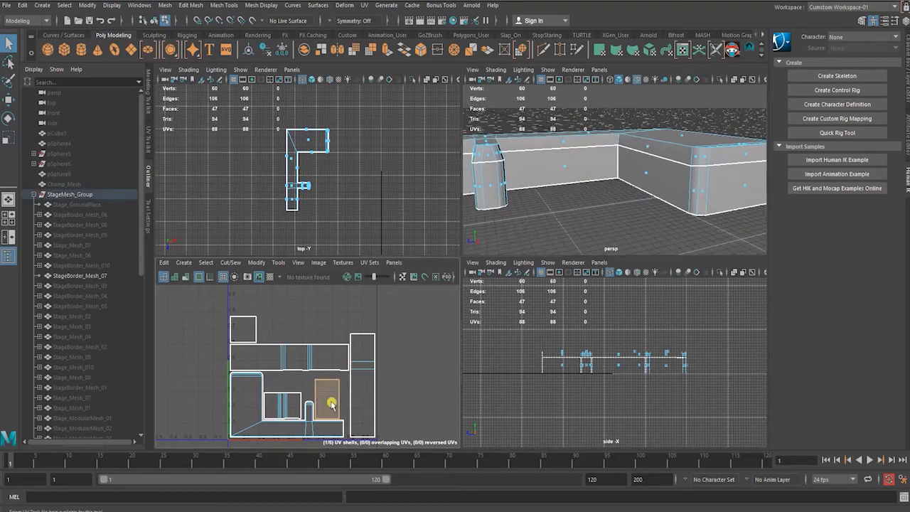
mouse_move(585, 201)
alt+mouse_down()
mouse_move(627, 206)
mouse_move(585, 203)
alt+mouse_up()
click(243, 329)
alt+drag(498, 228, 614, 206)
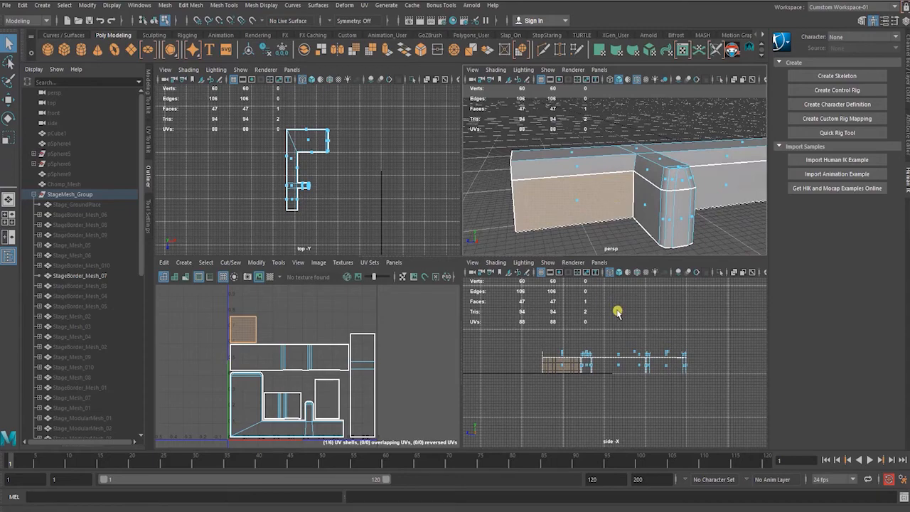
click(744, 244)
alt+drag(711, 195, 630, 207)
key(F8)
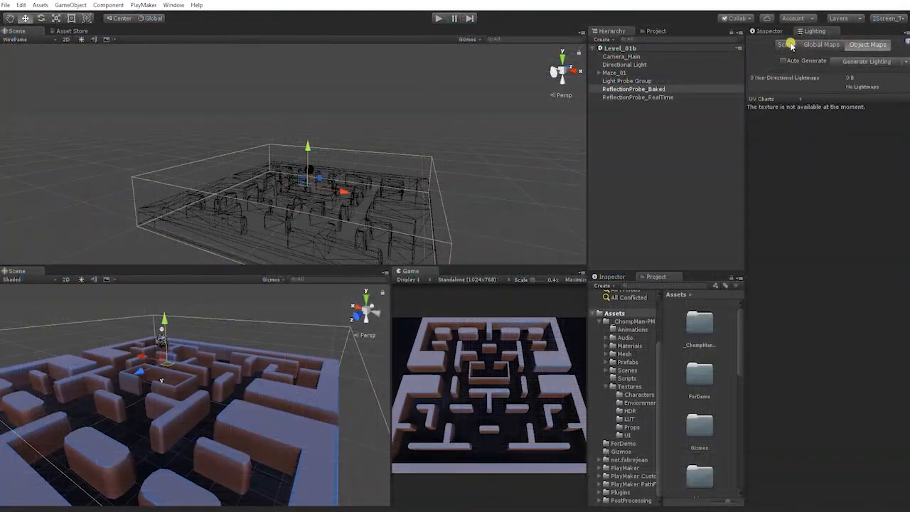
Switch to Unity's scene lighting settings, review the lightmapper choices, and set the environment lighting's Ambient Mode to Baked
click(789, 45)
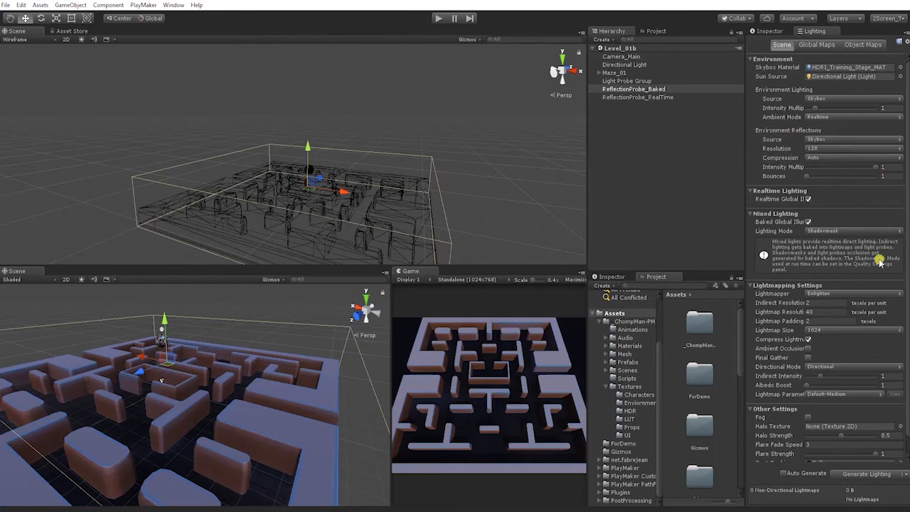
click(865, 295)
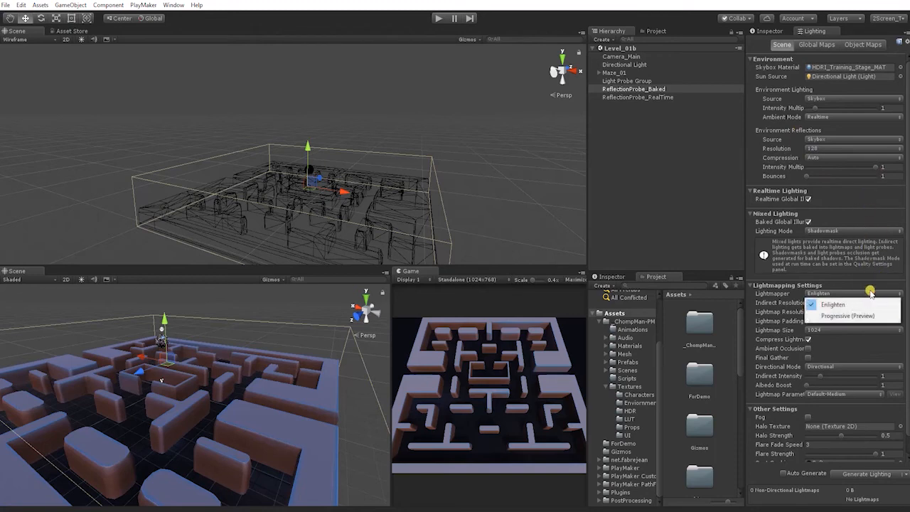
click(894, 249)
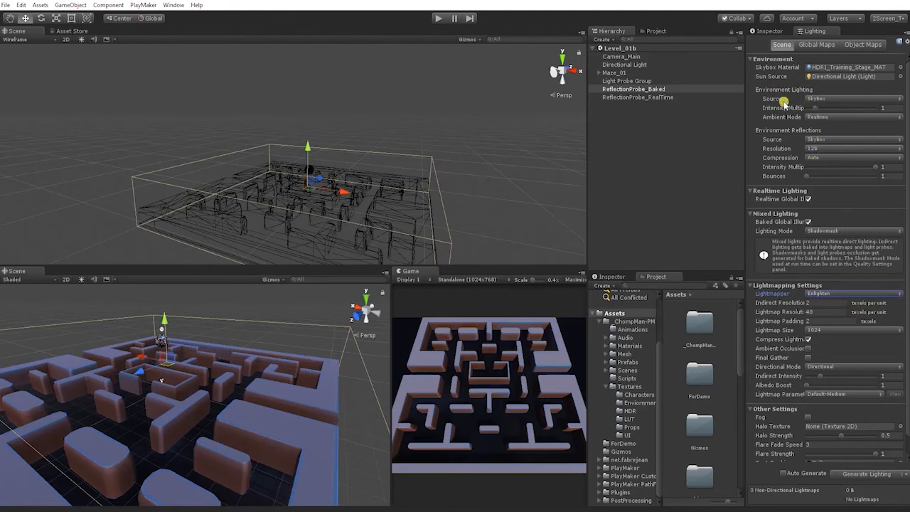
click(836, 117)
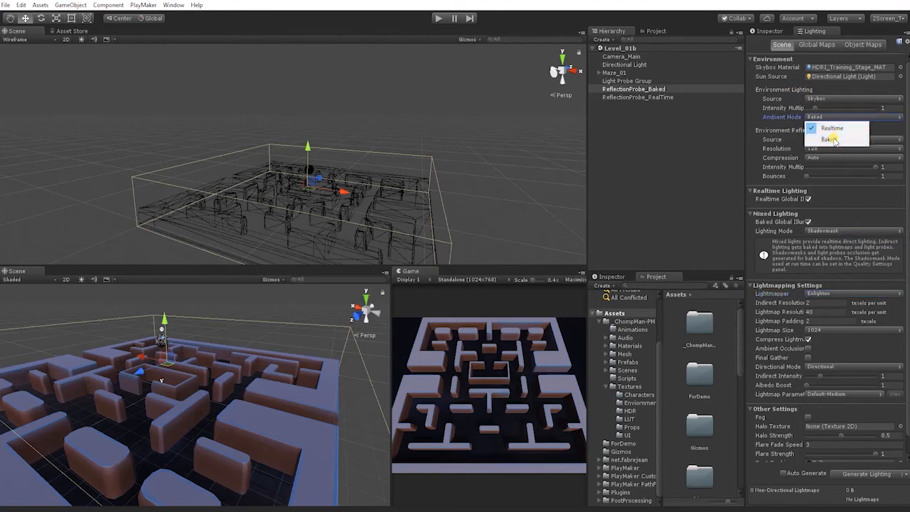
click(834, 141)
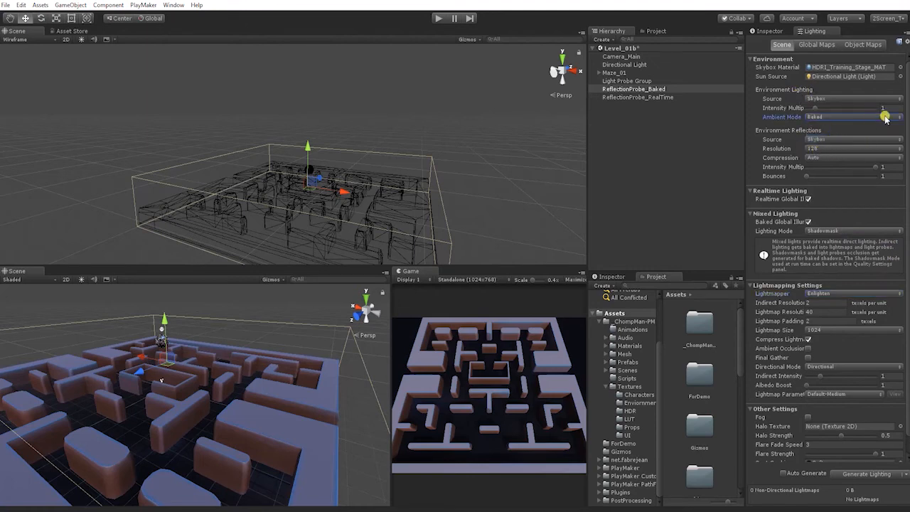
Review the environment reflection resolutions and set the Environment Reflections source to Custom
click(830, 149)
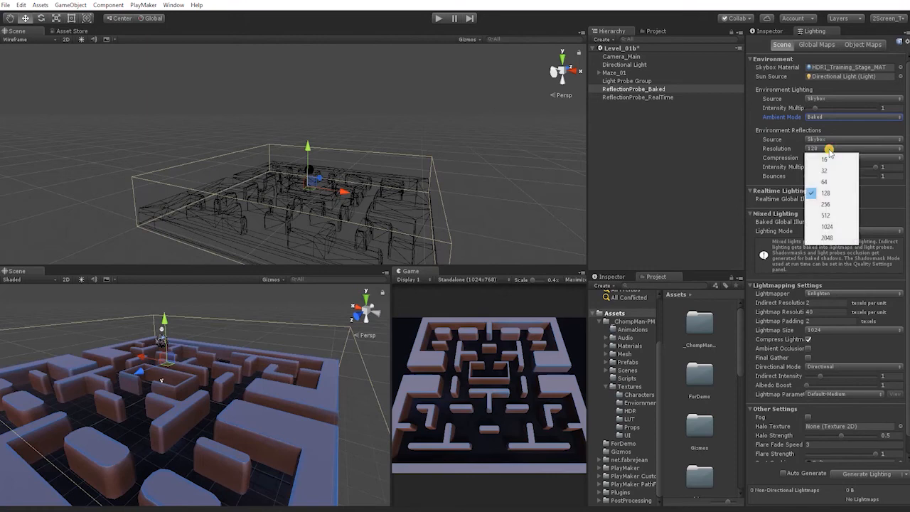
click(778, 140)
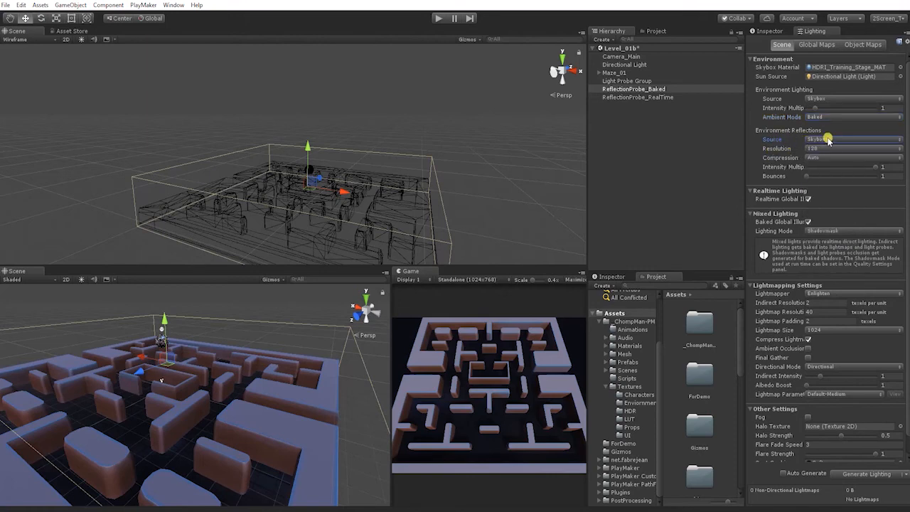
click(829, 141)
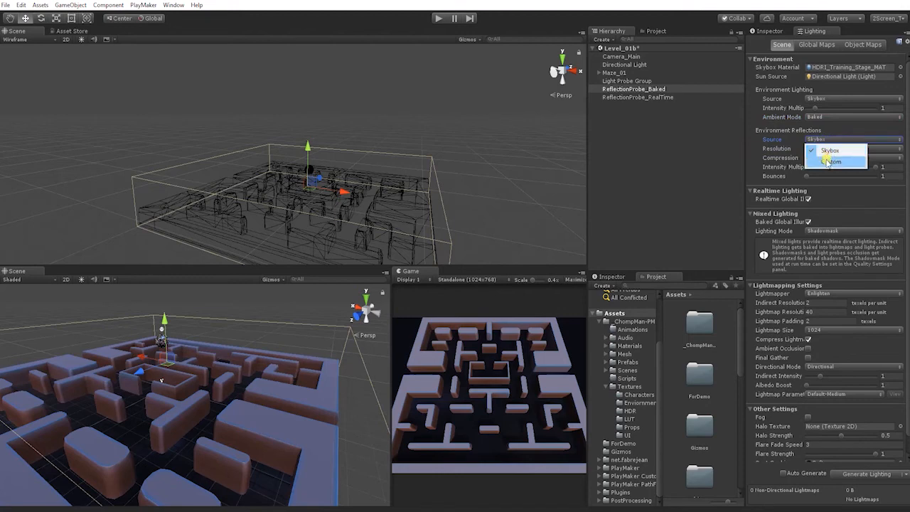
click(828, 161)
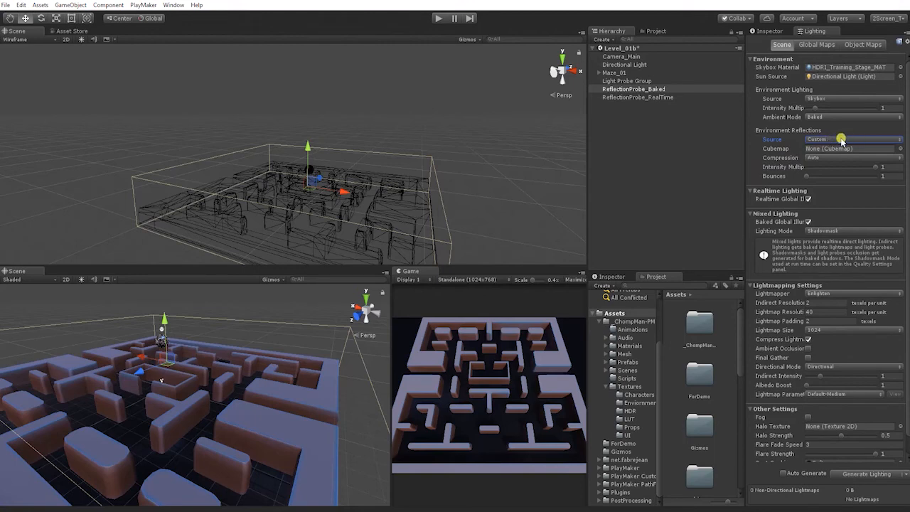
click(839, 140)
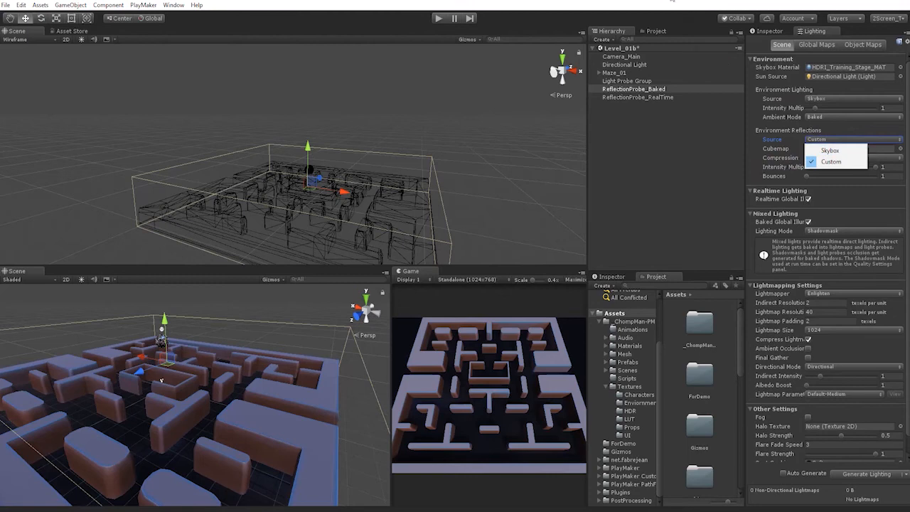
click(834, 162)
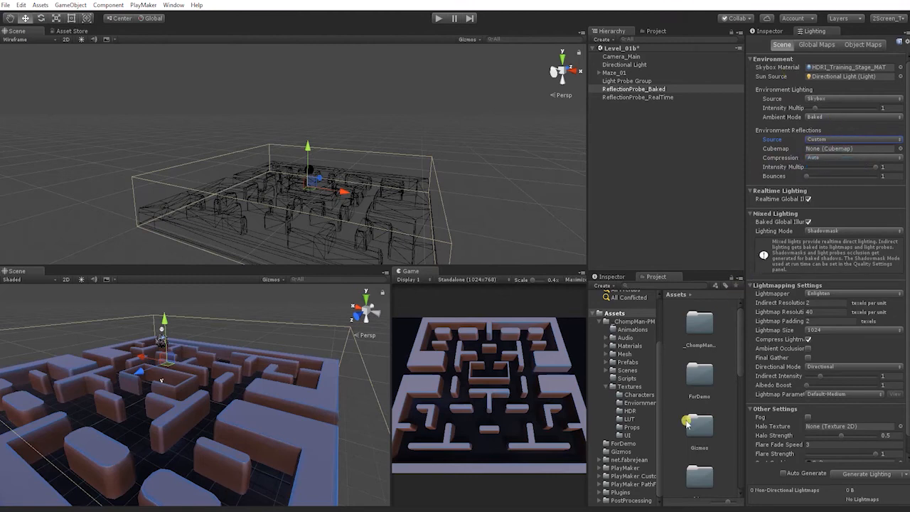
Review ReflectionProbe_RealTime's settings and assign the ReflectionProbe-3 cubemap from the Level_01b folder as the custom environment reflection
scroll(686, 405, down, 4)
scroll(668, 425, down, 3)
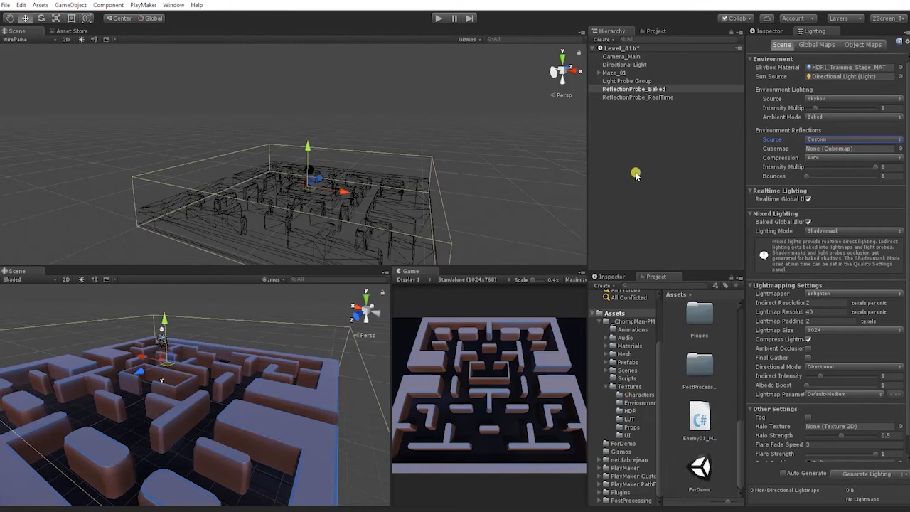
click(645, 98)
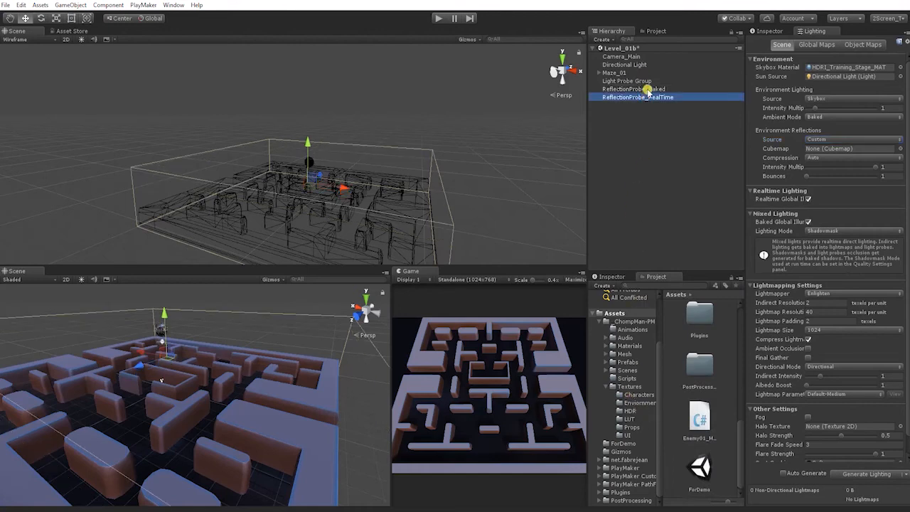
click(765, 32)
scroll(824, 199, down, 2)
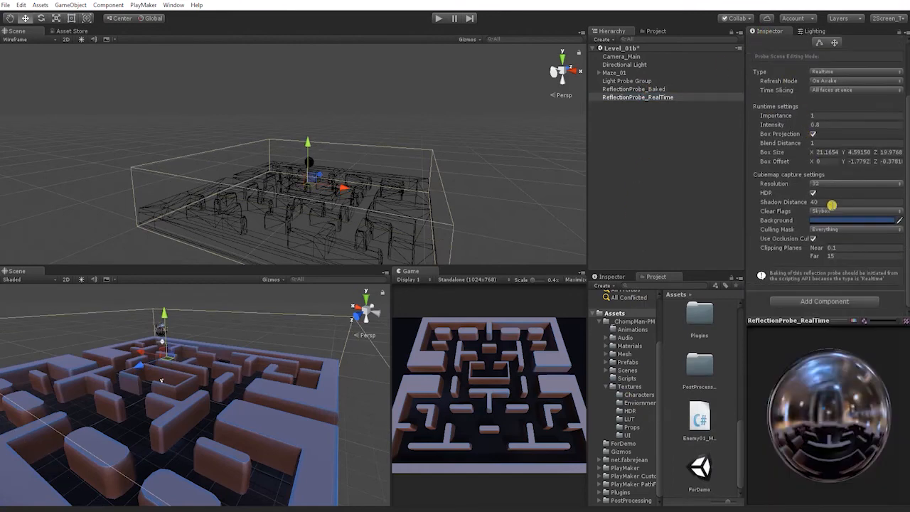
scroll(832, 205, up, 2)
scroll(831, 205, down, 2)
click(606, 386)
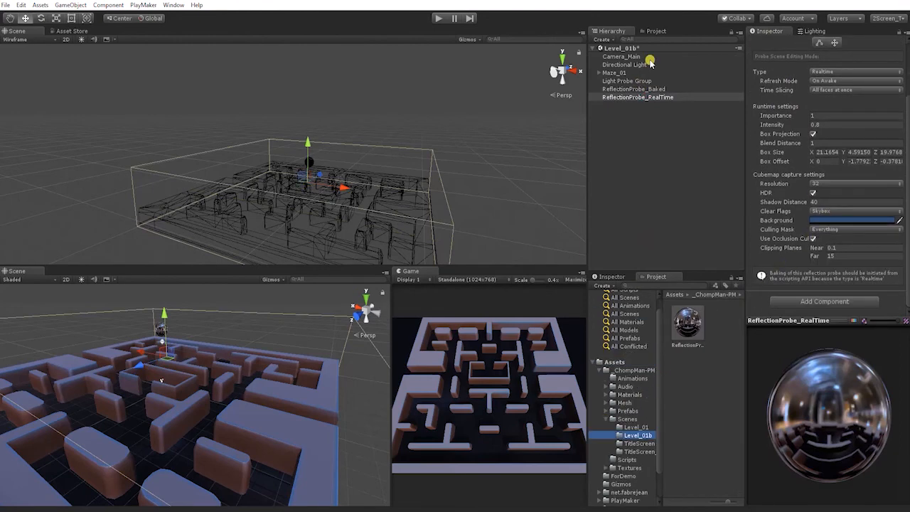
click(647, 58)
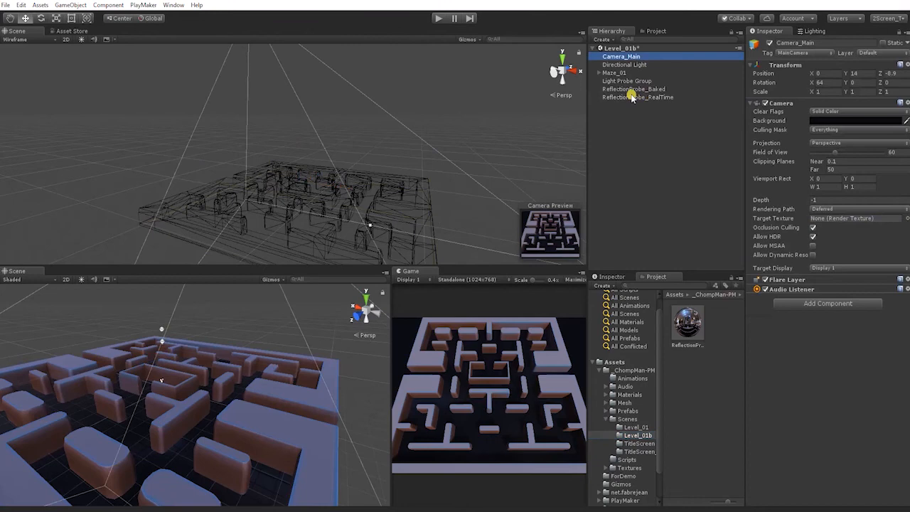
drag(688, 320, 834, 148)
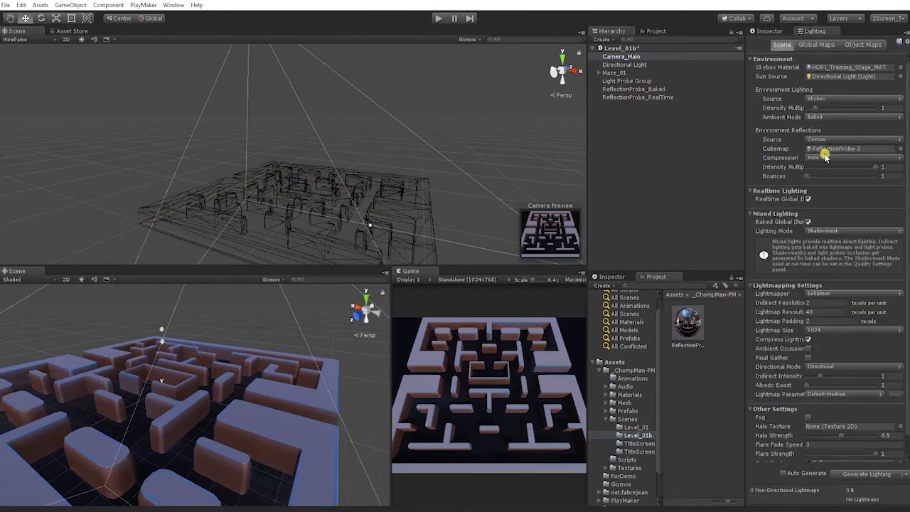
Set the mixed Lighting Mode to Baked Indirect, and enable Ambient Occlusion and Final Gather with a Ray Count of 64
click(842, 234)
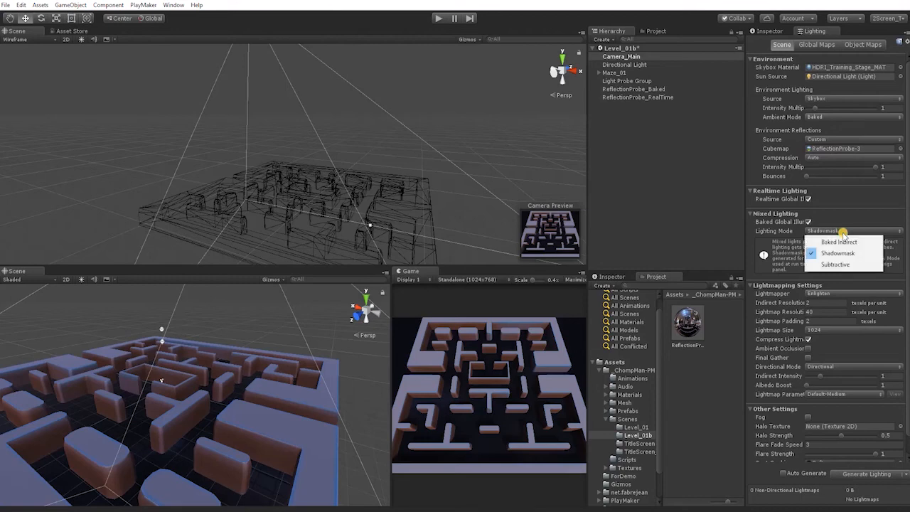
click(835, 238)
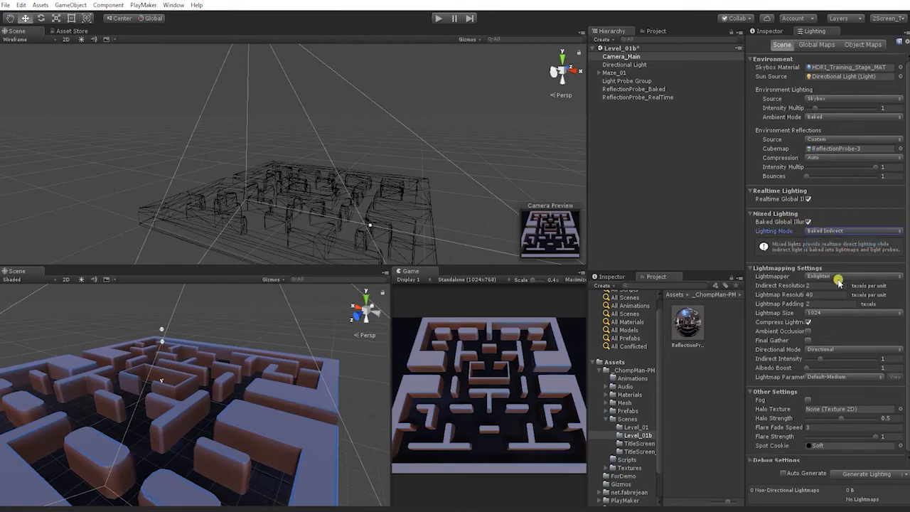
click(808, 330)
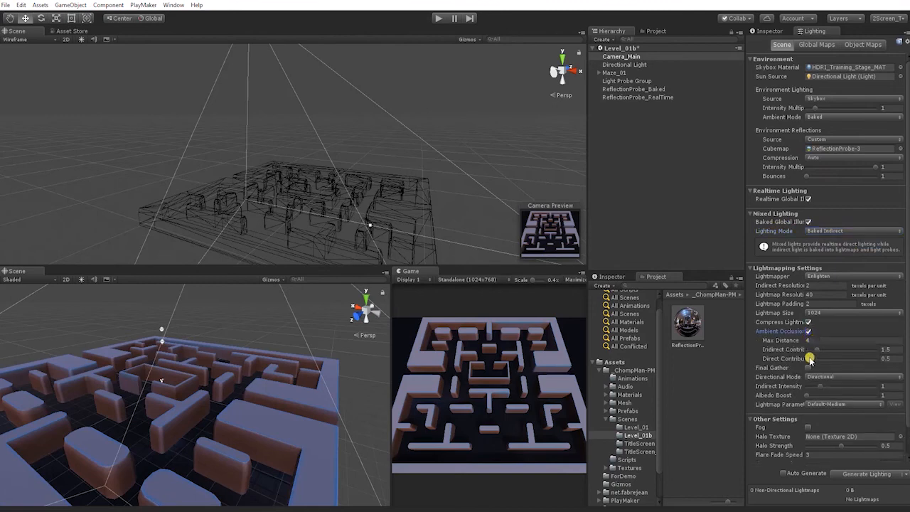
click(808, 367)
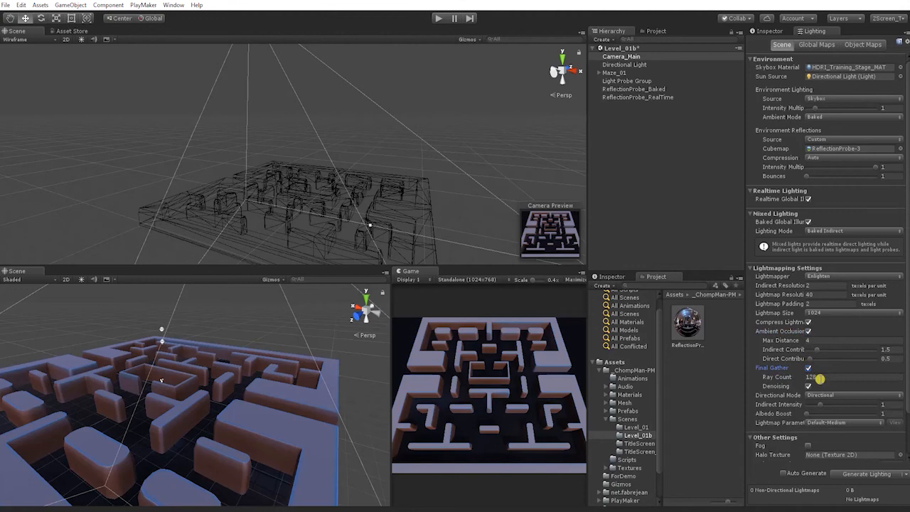
click(820, 378)
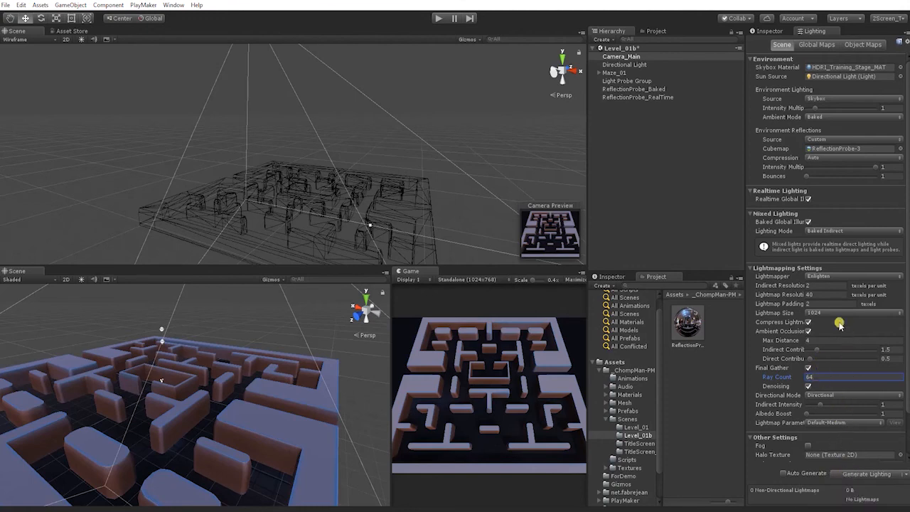
Set the Lightmap Size to 2048 and generate the lighting for the maze level
click(823, 313)
click(829, 391)
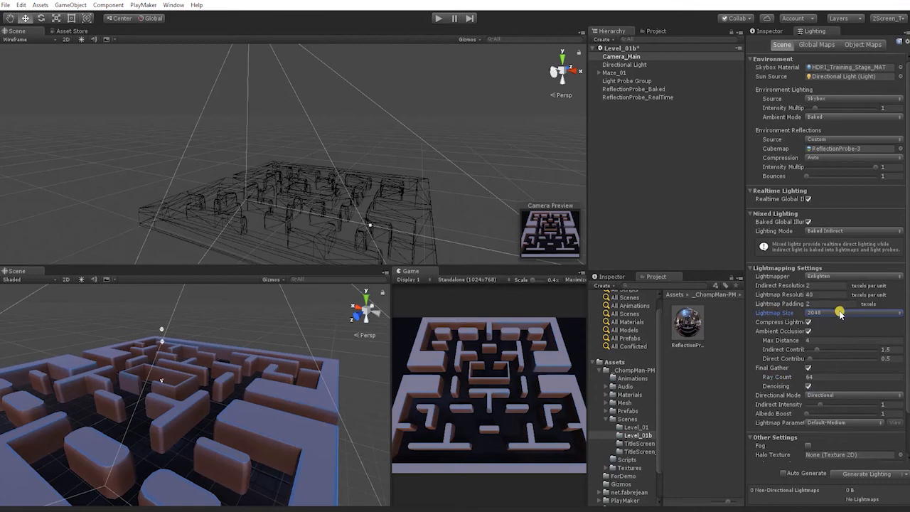
click(824, 287)
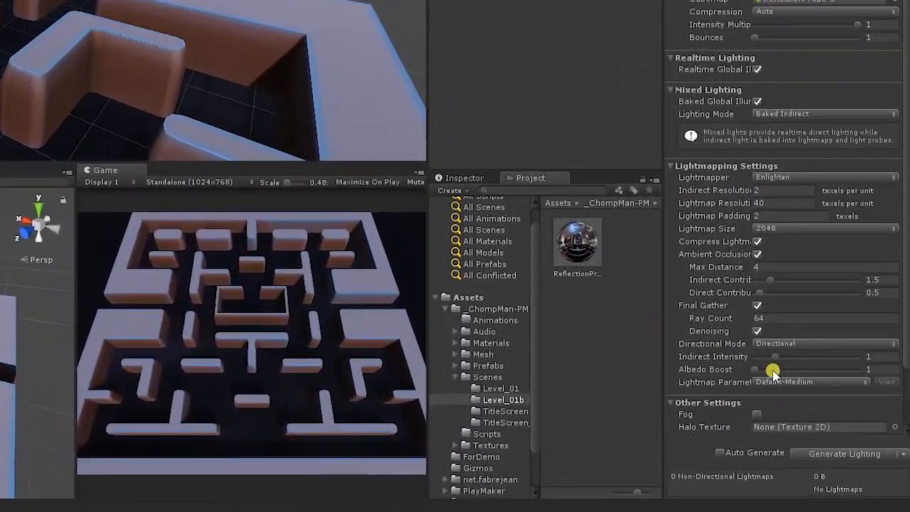
click(829, 454)
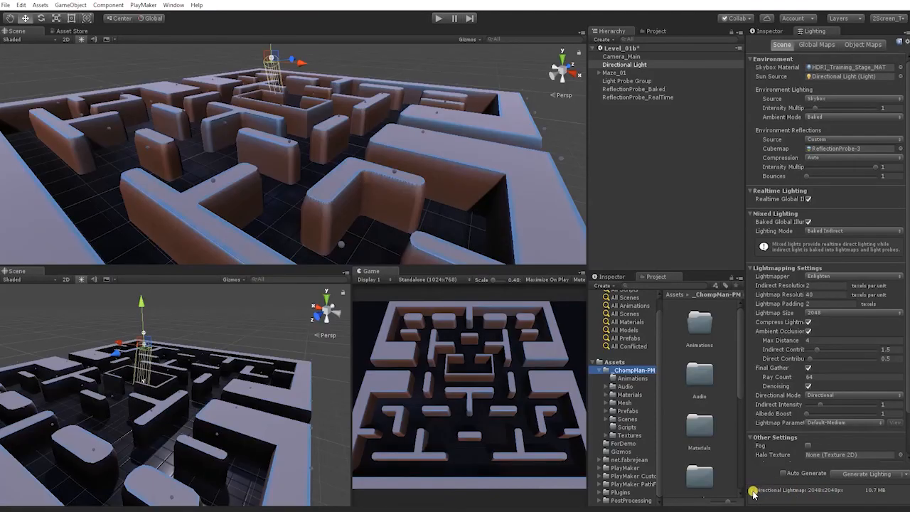
Examine the baked intensity and directionality lightmaps in the lighting's global and object maps
click(821, 45)
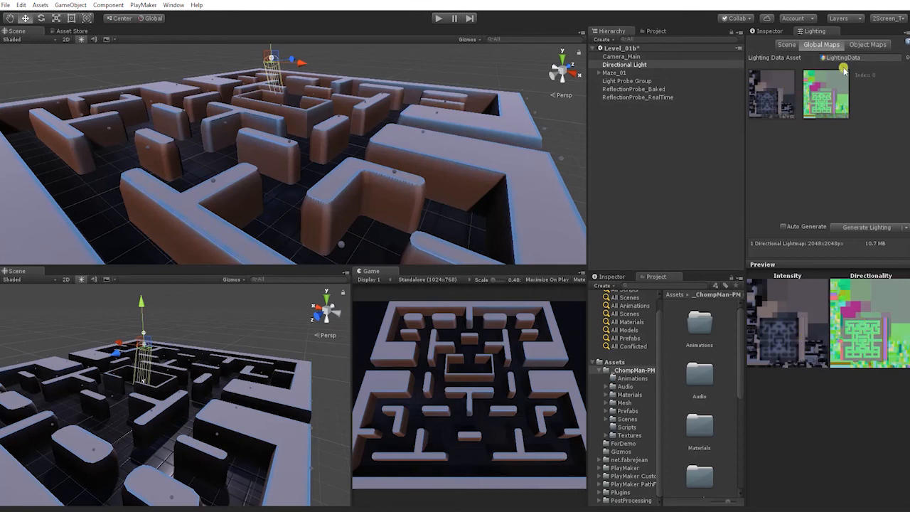
click(857, 45)
click(810, 44)
Open the Level_01b folder under Scenes and examine the baked lighting data, lightmap and reflection probe files
click(610, 421)
click(605, 419)
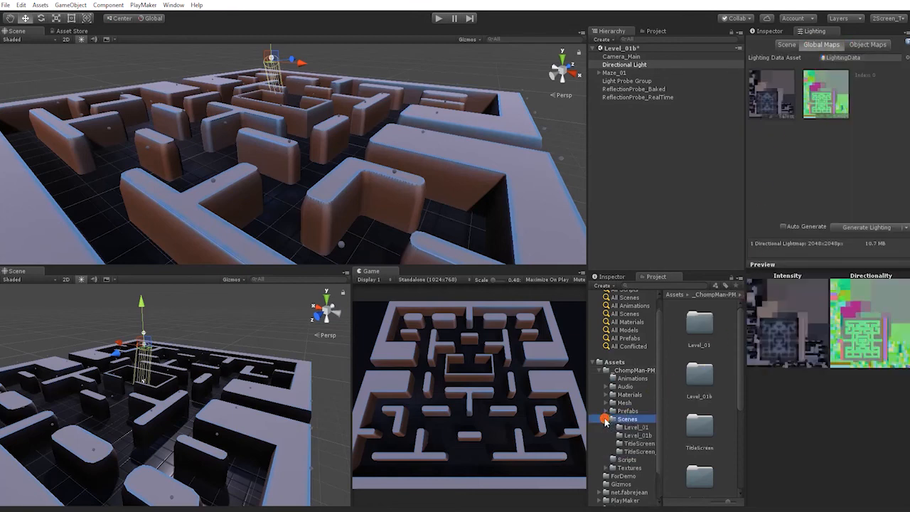
double_click(699, 374)
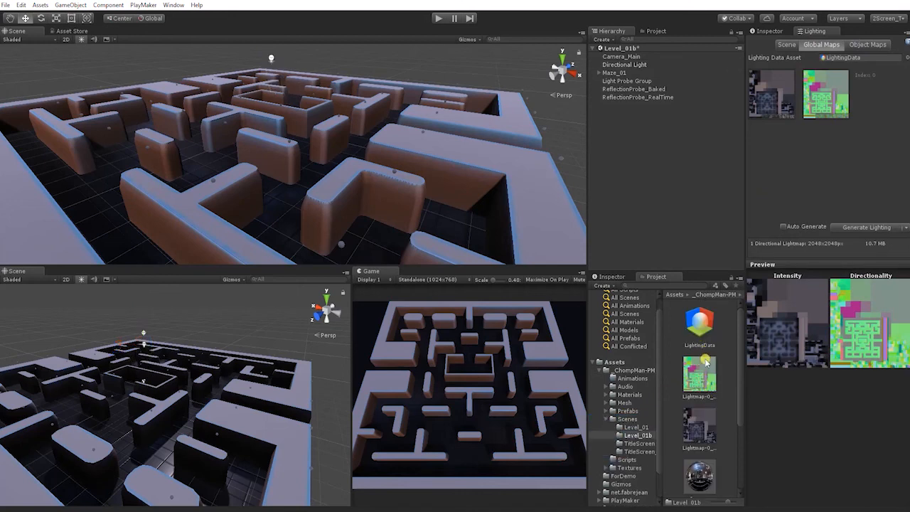
scroll(703, 383, down, 2)
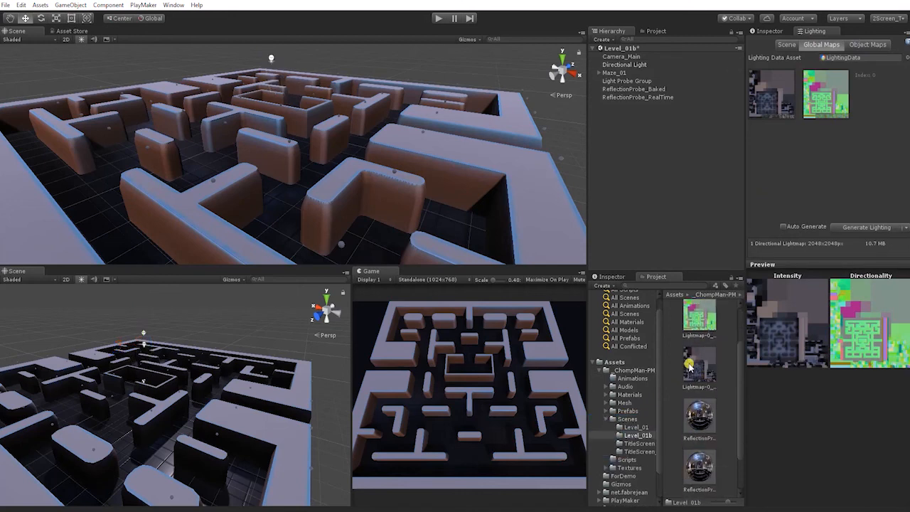
scroll(690, 366, up, 2)
click(697, 437)
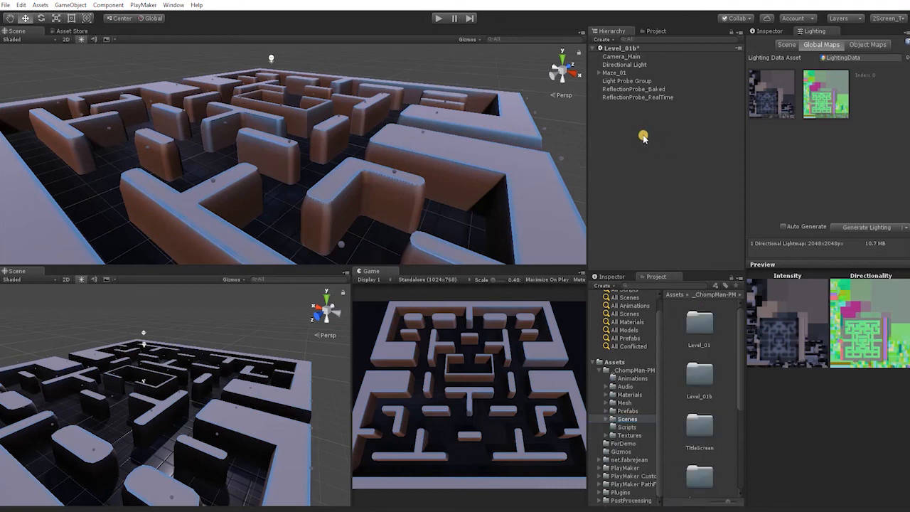
Create an empty GameObject in the Level_01b scene and reset its transform to the origin
click(769, 32)
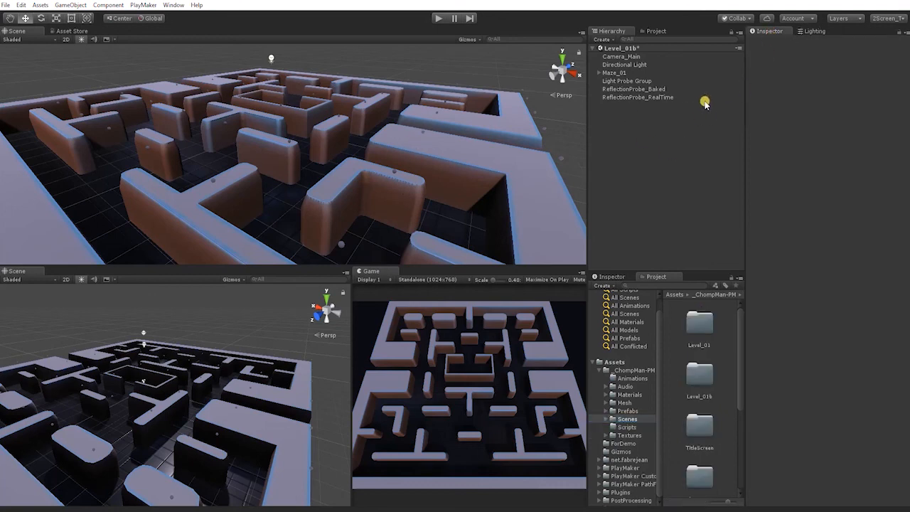
right_click(636, 128)
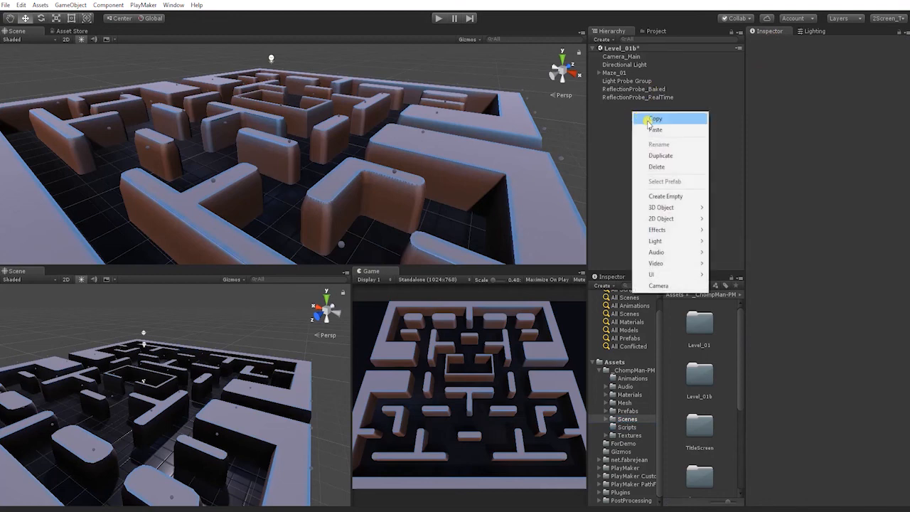
click(679, 183)
click(904, 66)
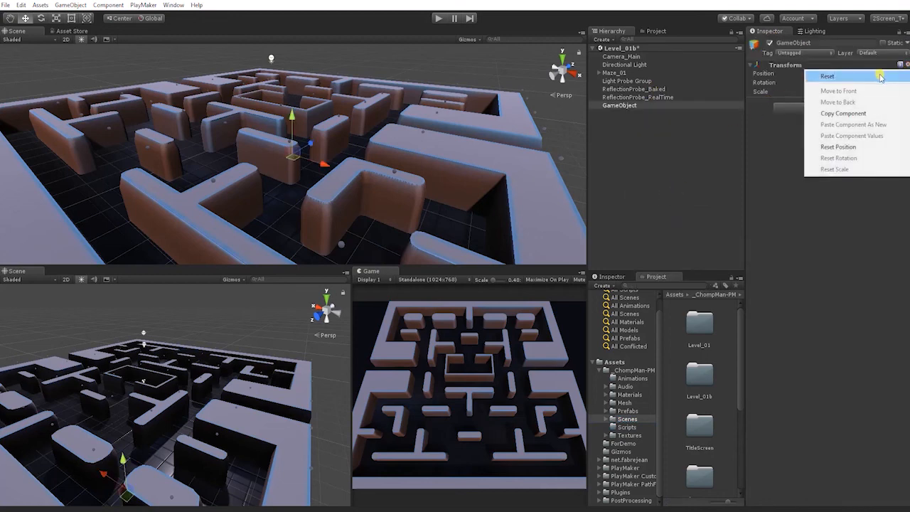
click(875, 75)
Rename the new empty object as Cameras_Lighting_Probes
click(822, 41)
text(C)
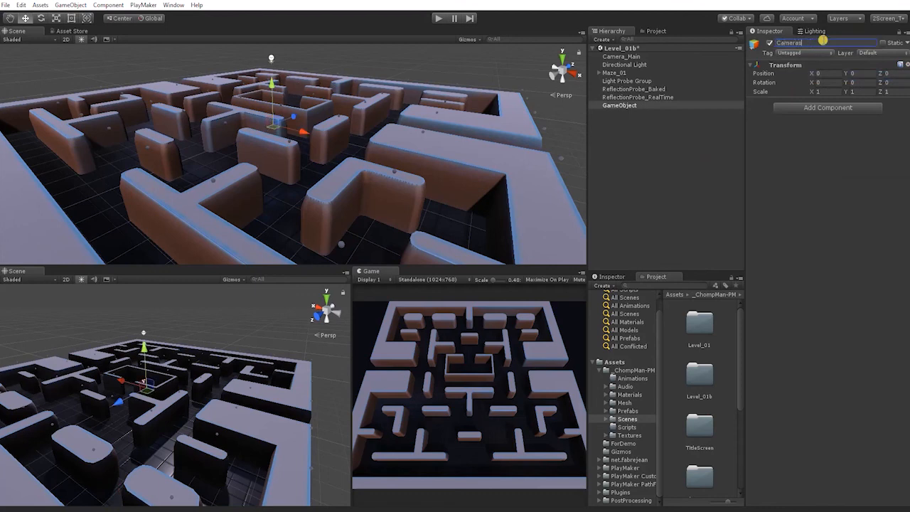
text(ameras )
text(P)
text(L)
text(ight_)
key(Return)
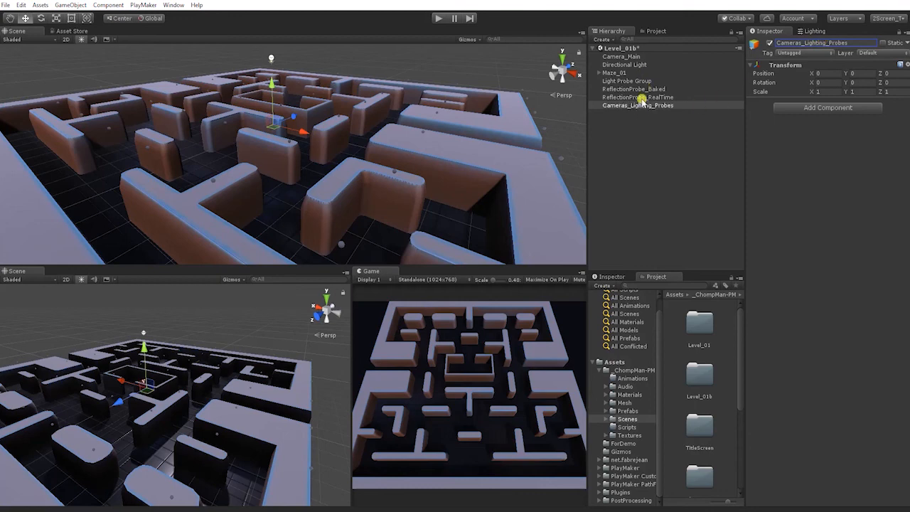
Parent Camera_Main and Directional Light under Cameras_Lighting_Probes, and add an empty child object named Probs
drag(637, 107, 629, 57)
right_click(635, 56)
click(683, 142)
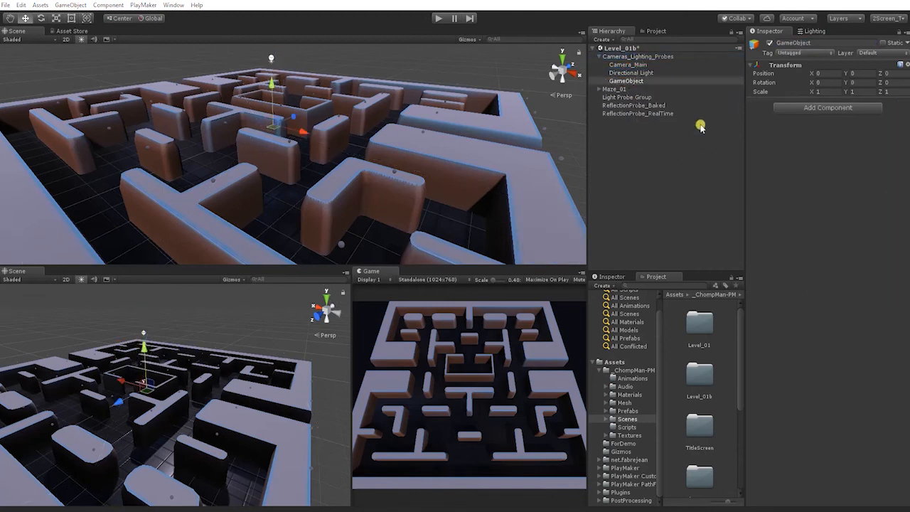
click(825, 43)
text(Probs)
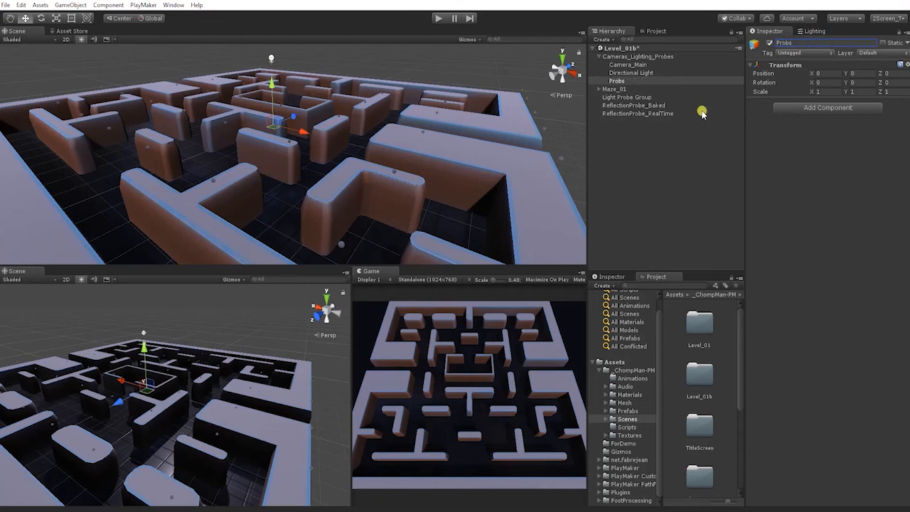
Parent Light Probe Group, ReflectionProbe_Baked and ReflectionProbe_RealTime under Probs, and collapse the Cameras_Lighting_Probes group
click(654, 97)
shift+click(649, 114)
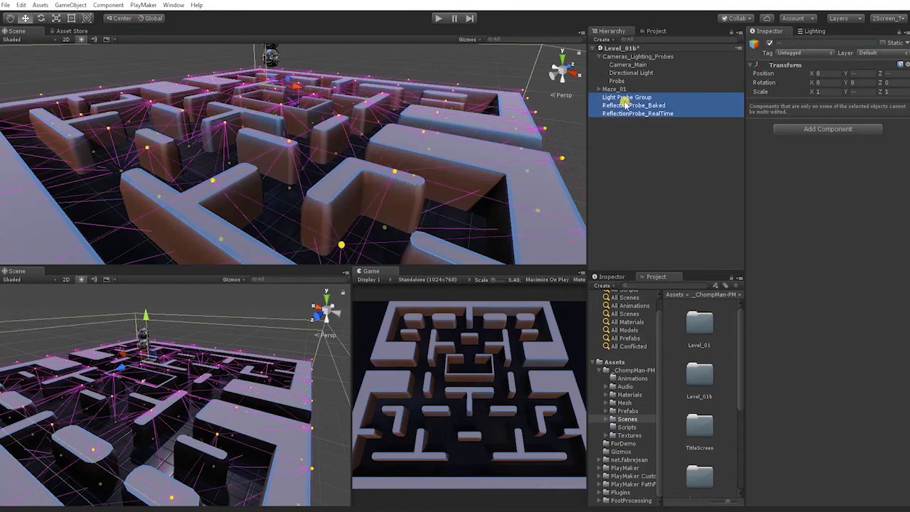
drag(623, 92, 605, 83)
click(605, 81)
click(598, 56)
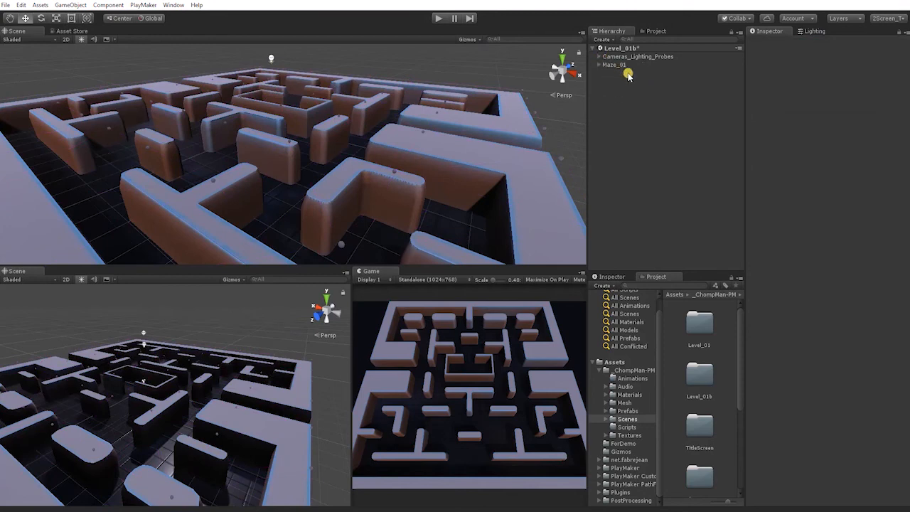
click(599, 65)
click(599, 64)
click(599, 56)
click(598, 56)
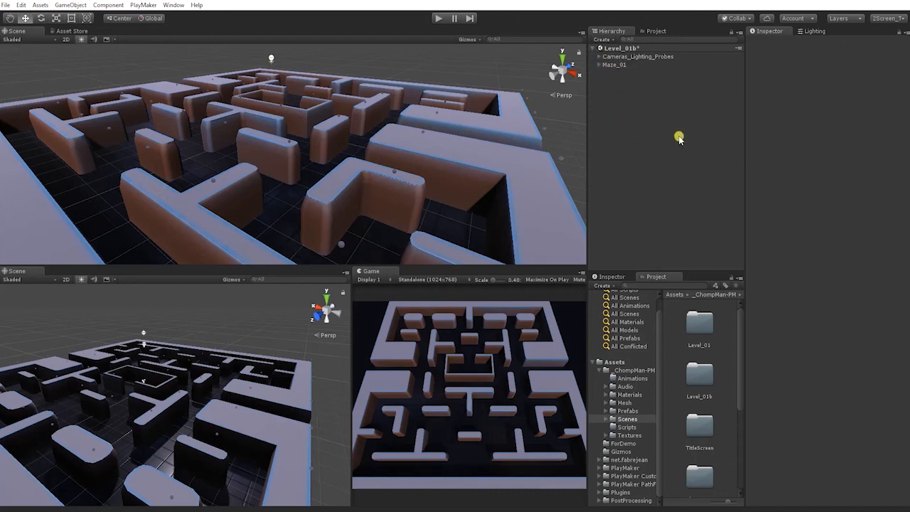